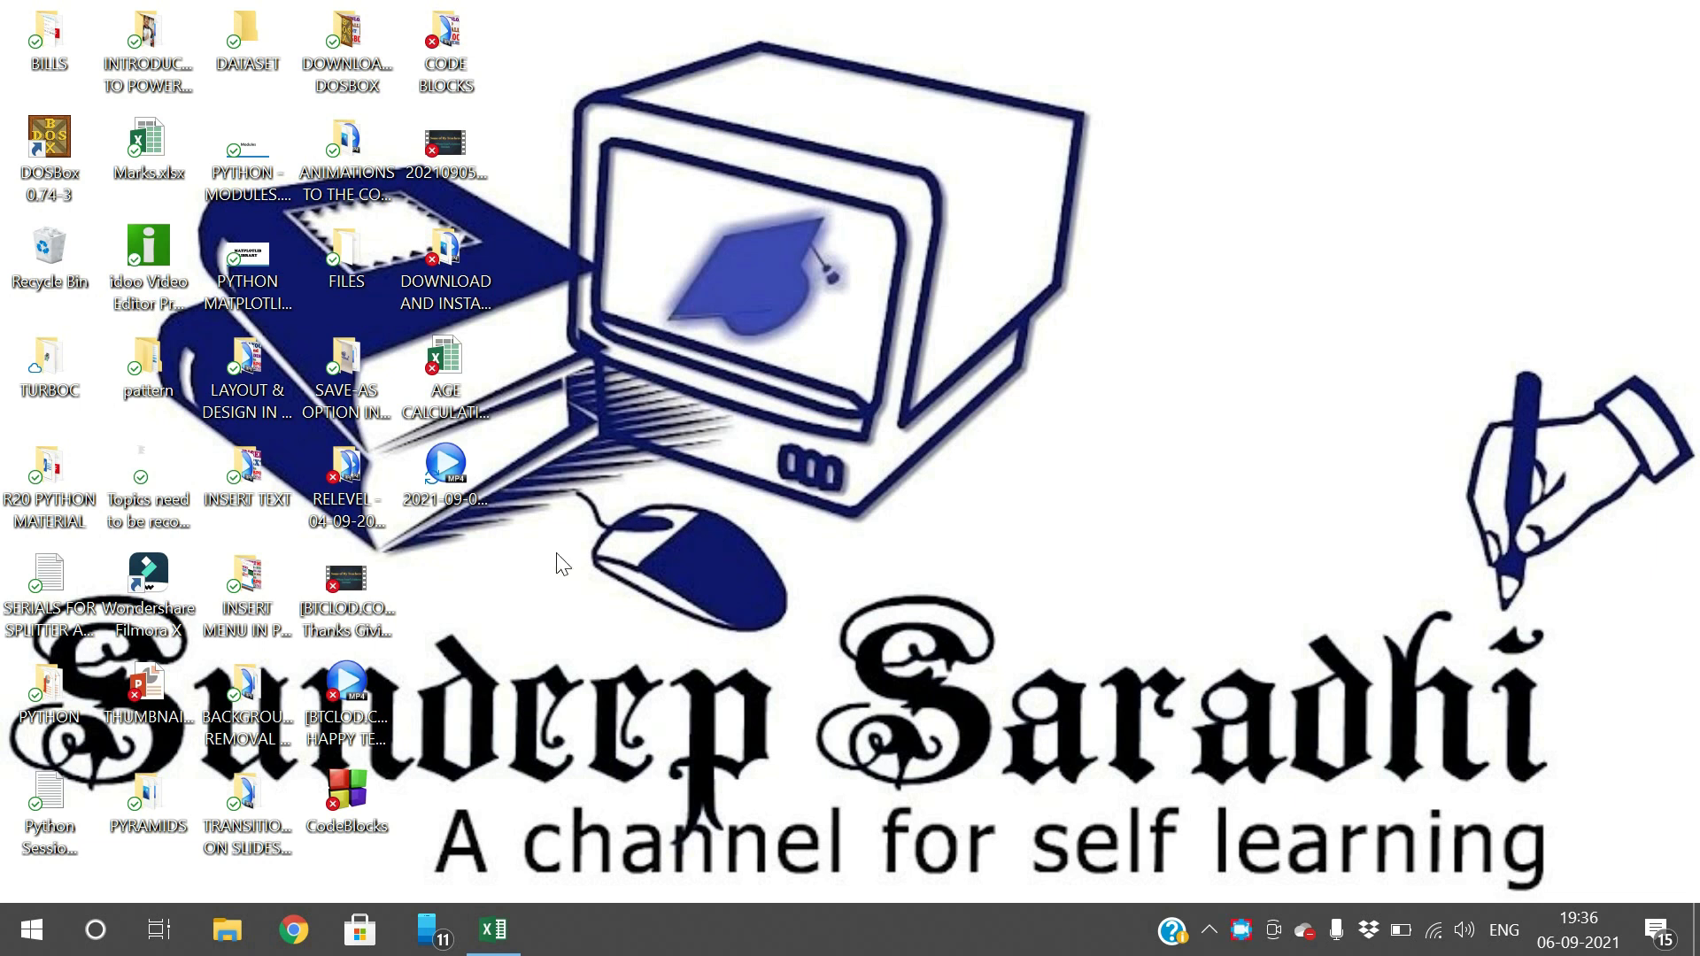
# - Restore the AGE CALCULATION.xlsx workbook window from the taskbar
pyautogui.click(494, 930)
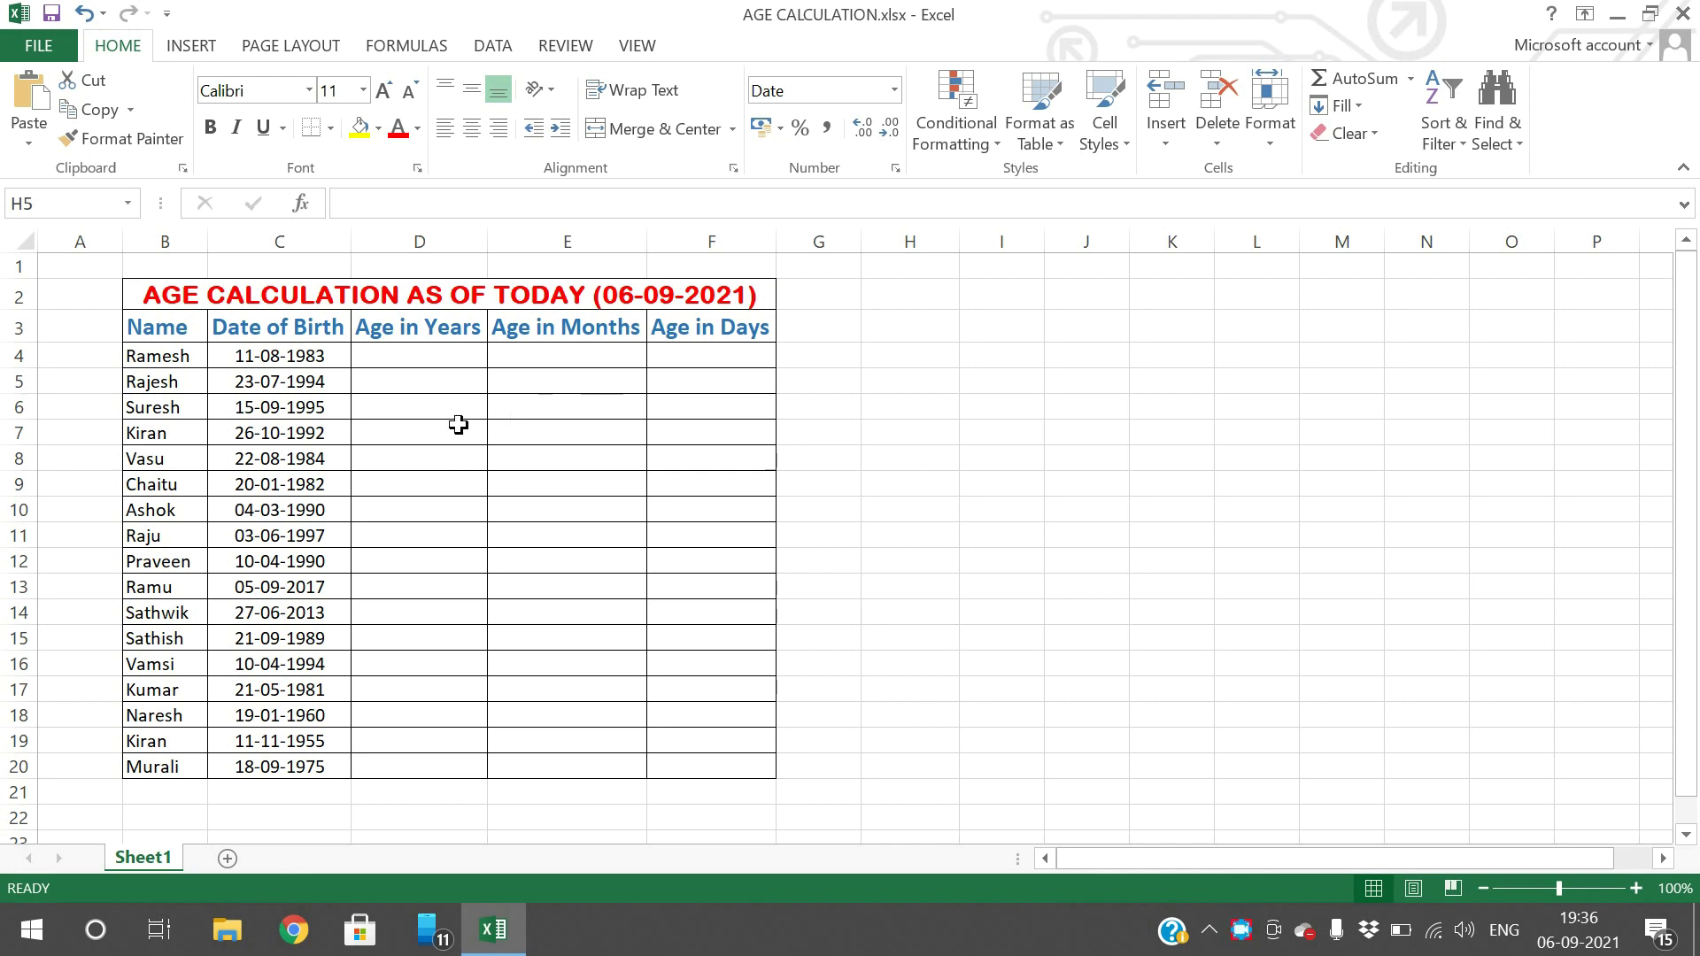
# - Enter =TODAY() in cell H3 so it shows today's date, 06-09-2021
pyautogui.click(983, 383)
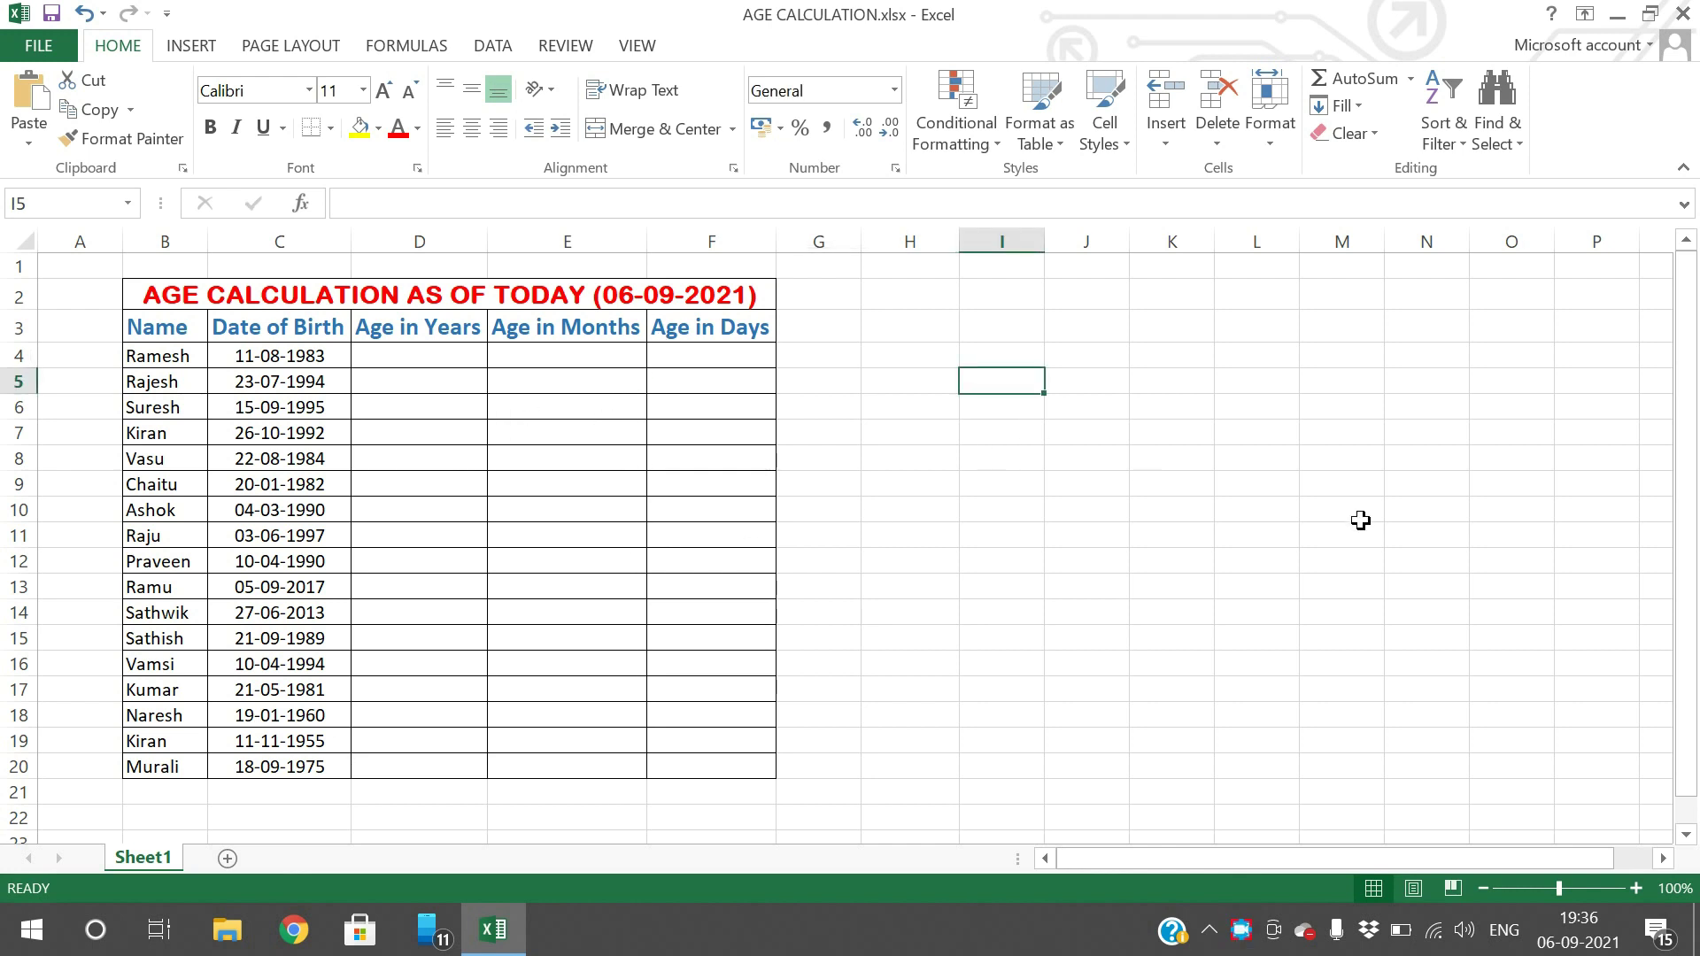
pyautogui.write('=')
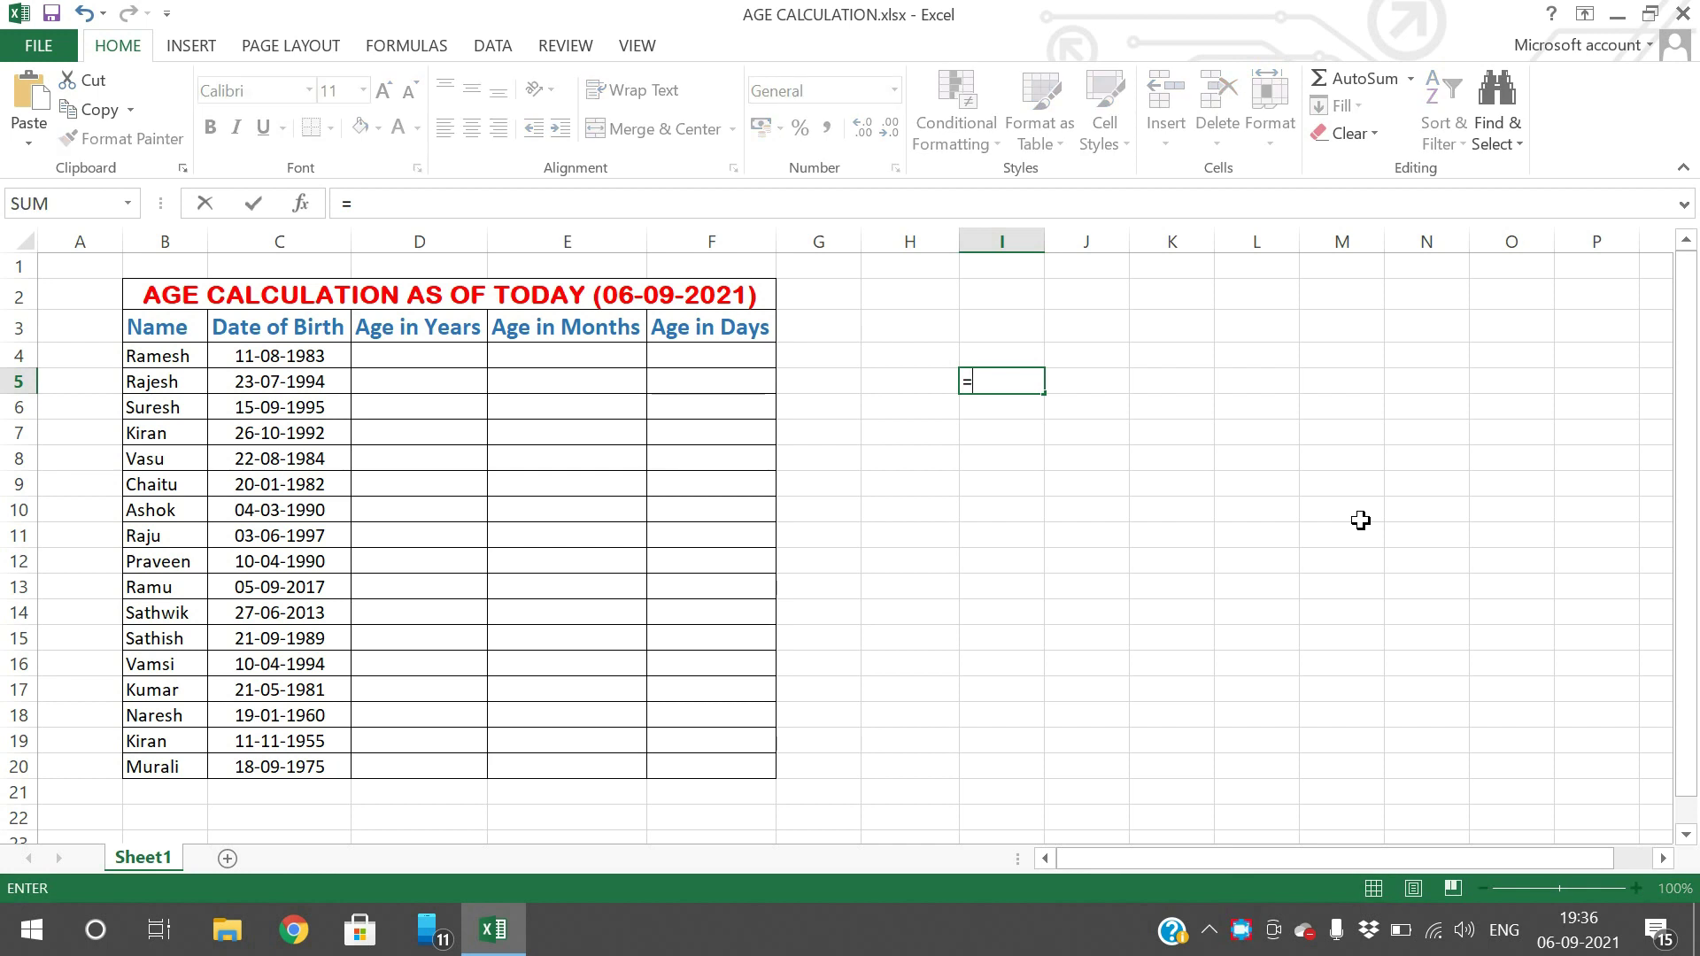
pyautogui.click(886, 327)
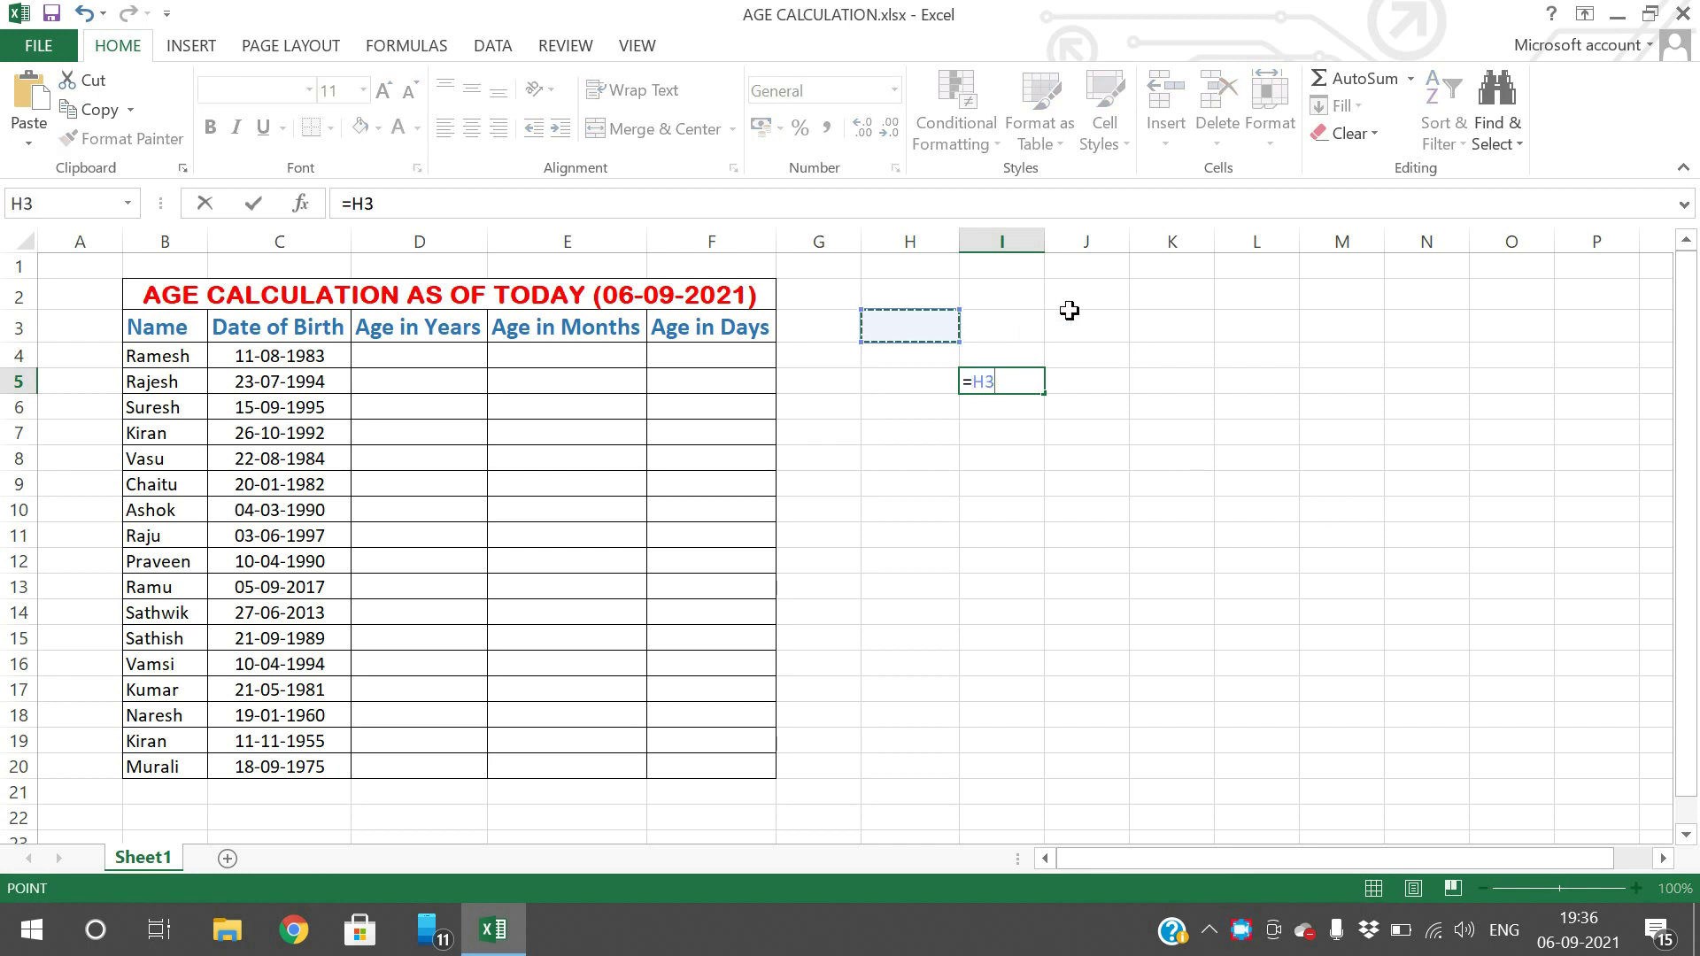
pyautogui.press('Escape')
pyautogui.click(886, 336)
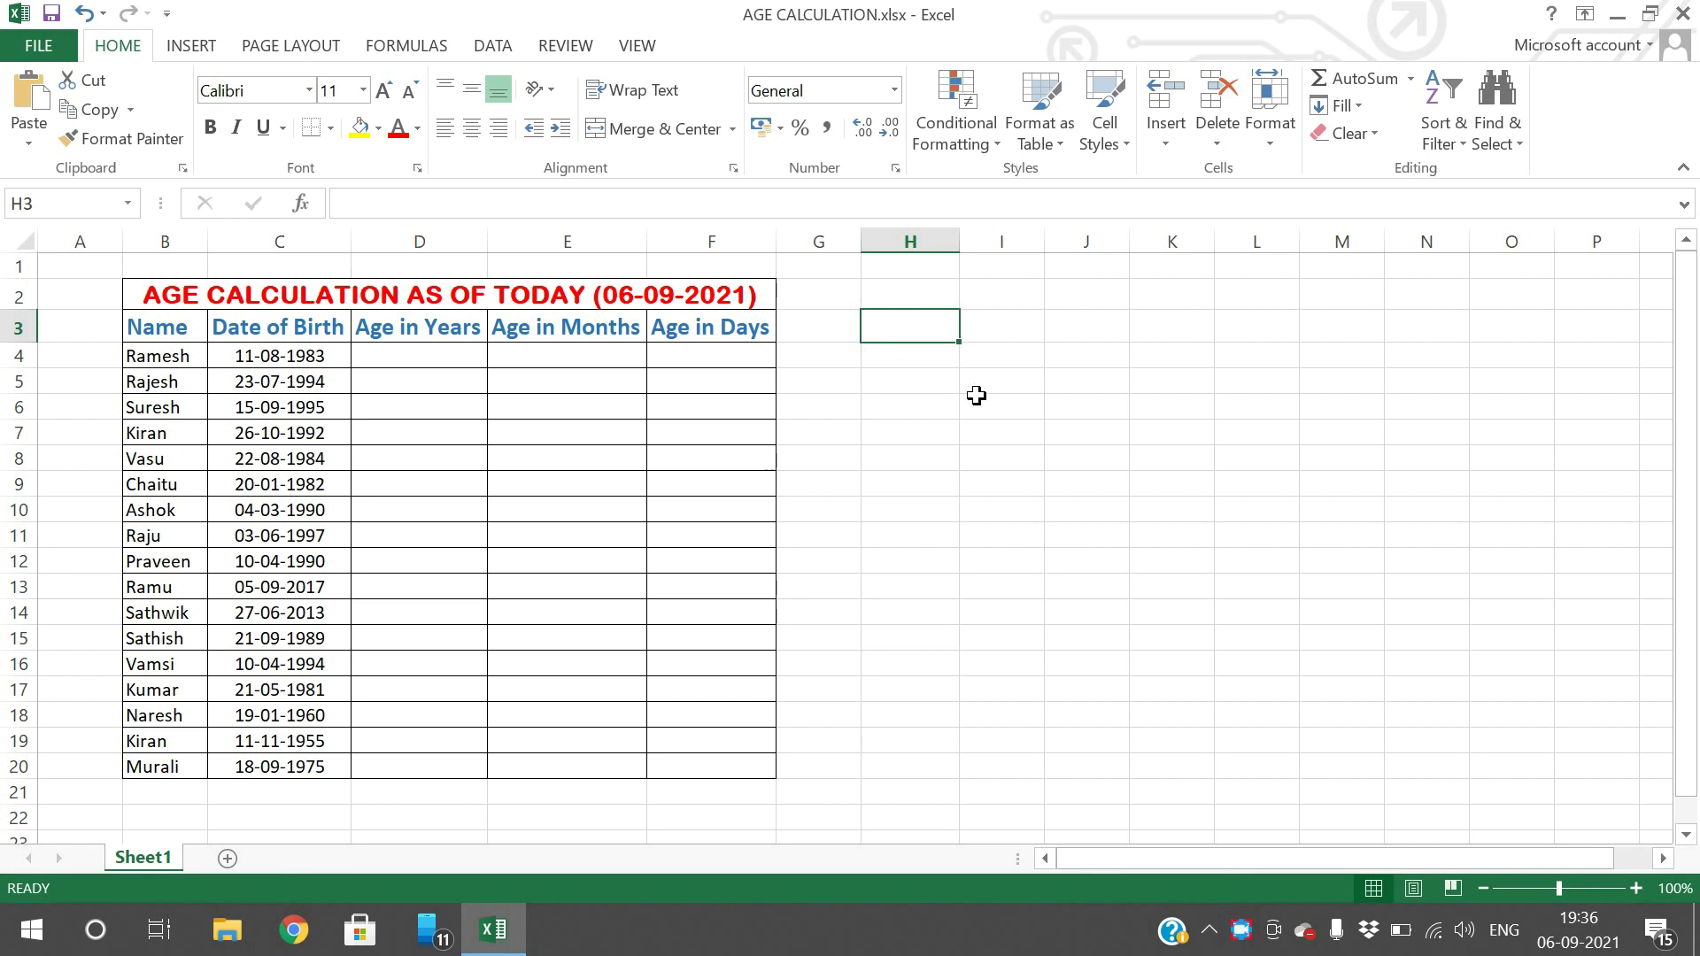
pyautogui.write('=')
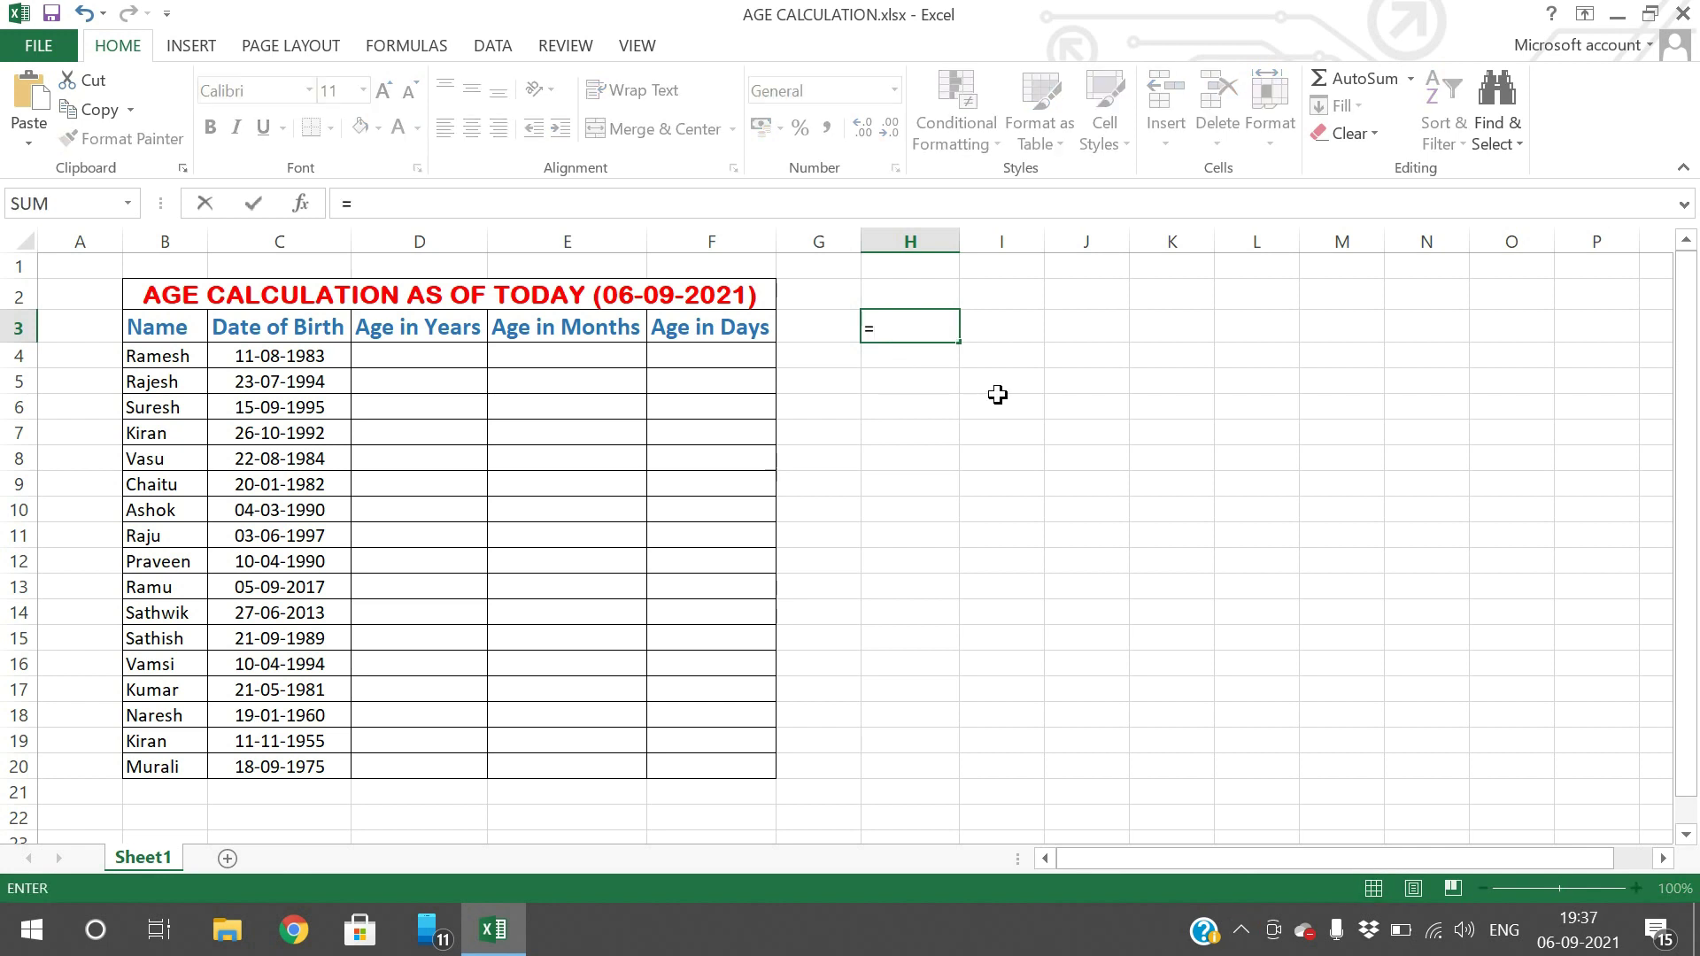
pyautogui.write('TODAY()')
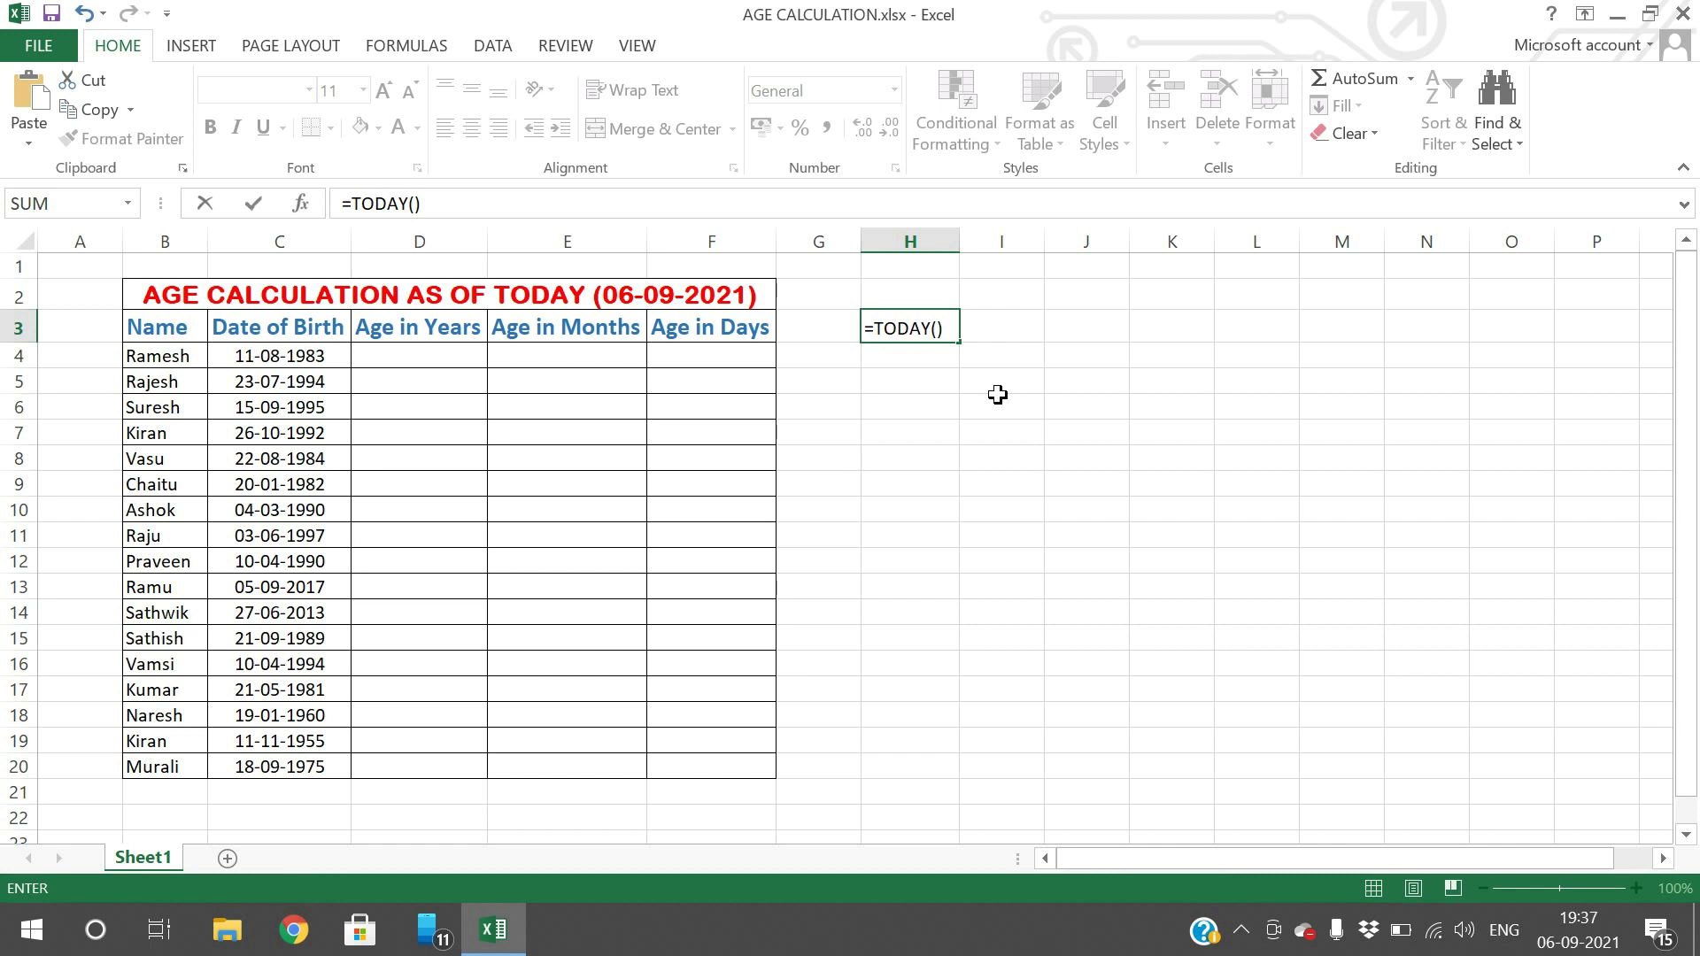
pyautogui.press('Return')
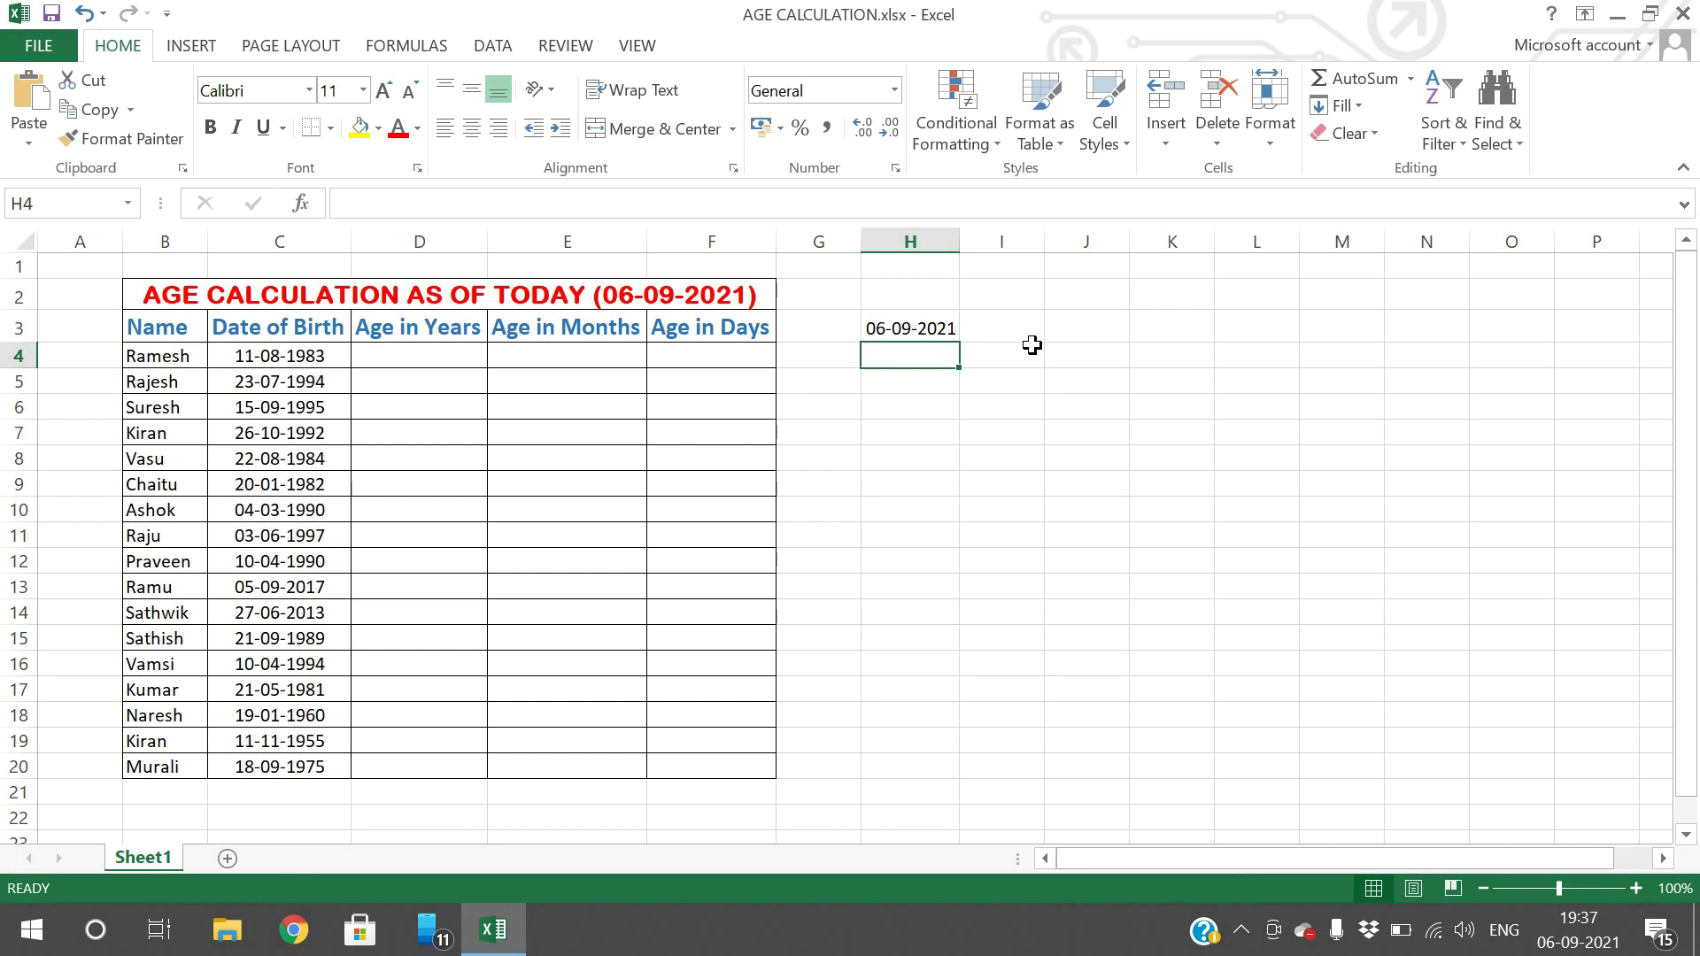
# - Enter =DATEDIF(C4,TODAY(),"y") in D4, showing Ramesh's age as 38 years
pyautogui.click(469, 348)
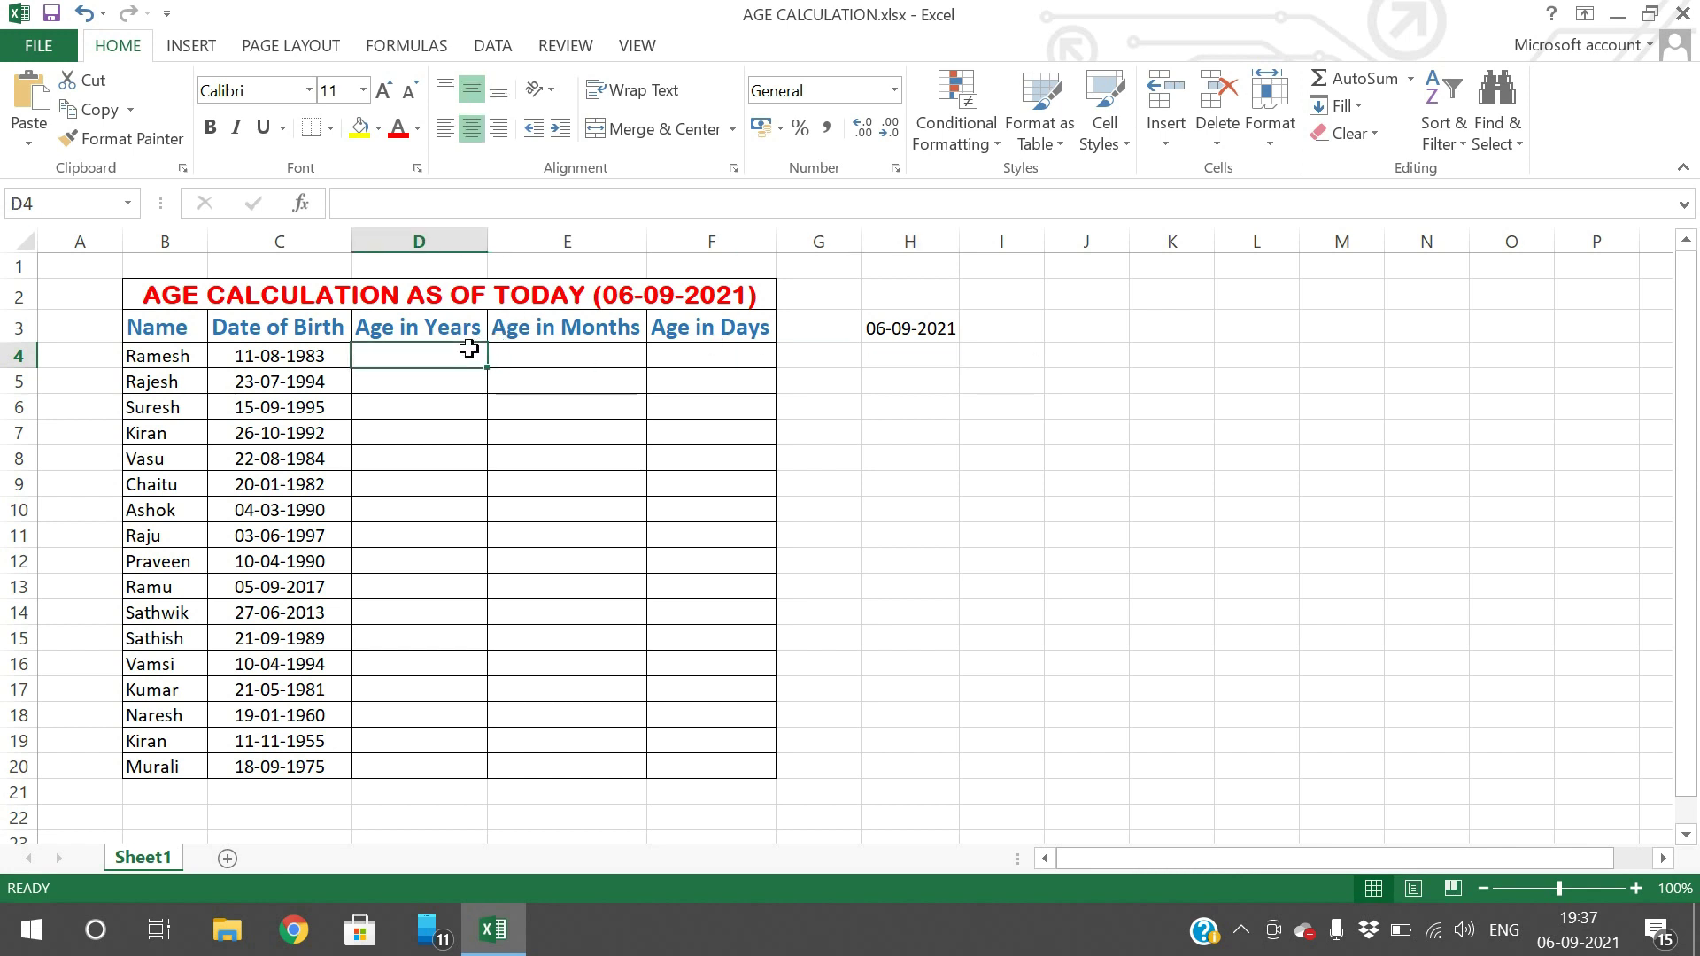
pyautogui.write('=')
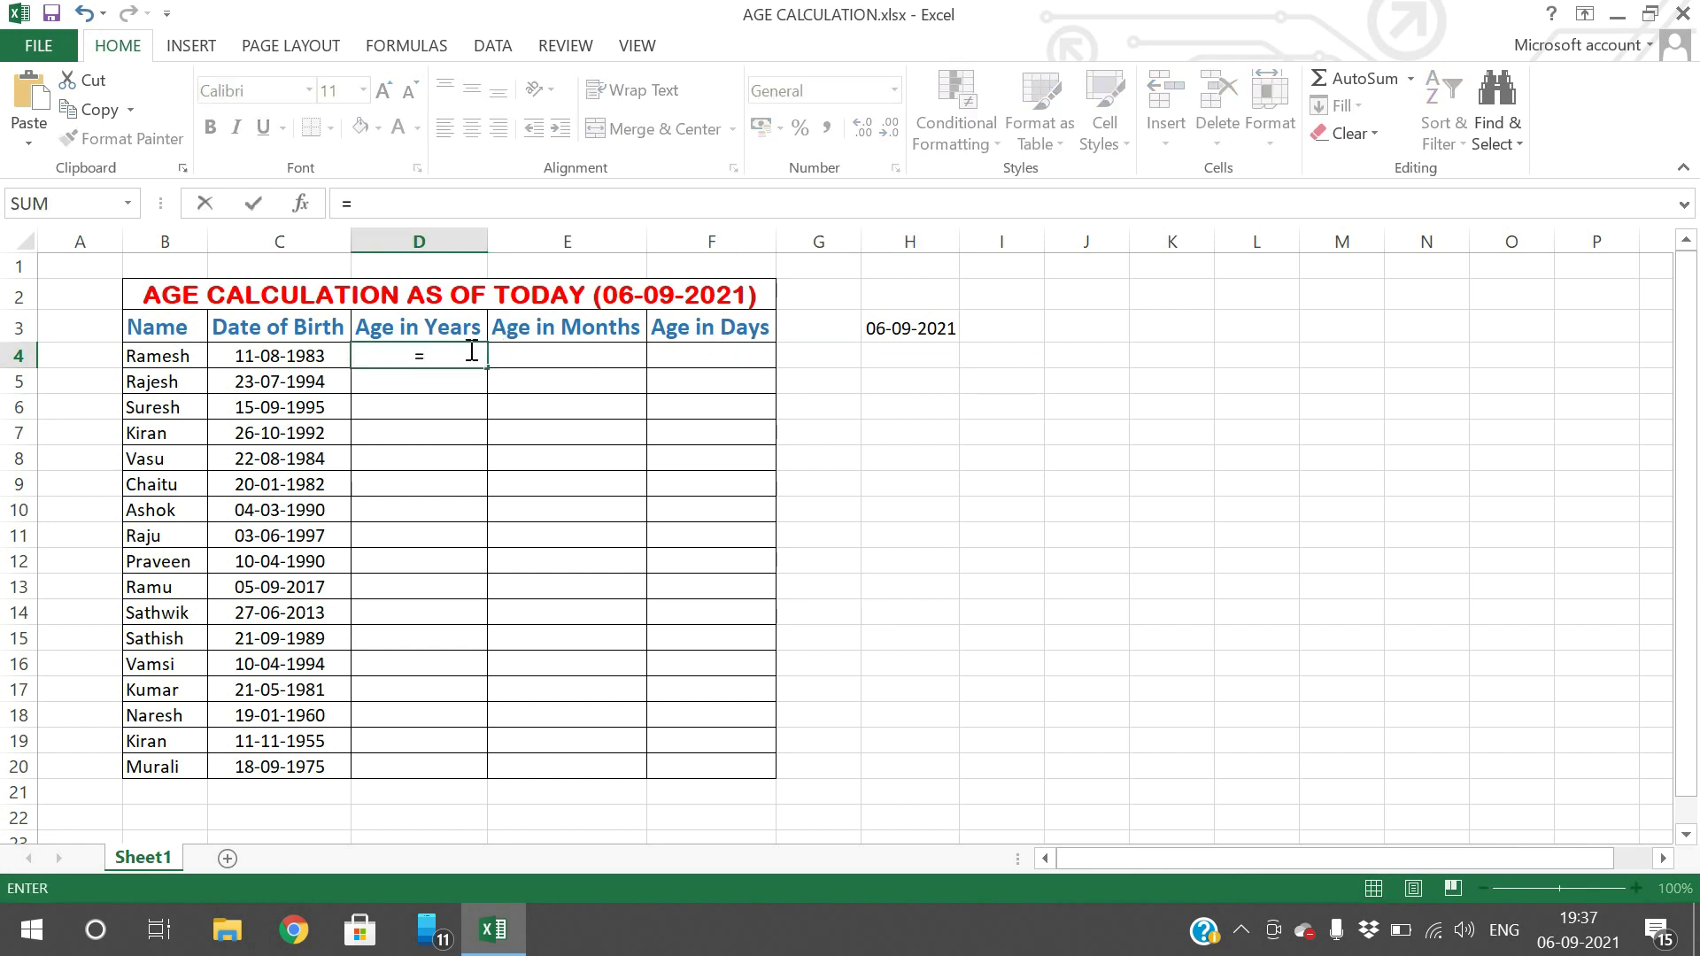
pyautogui.write('DATEDIF')
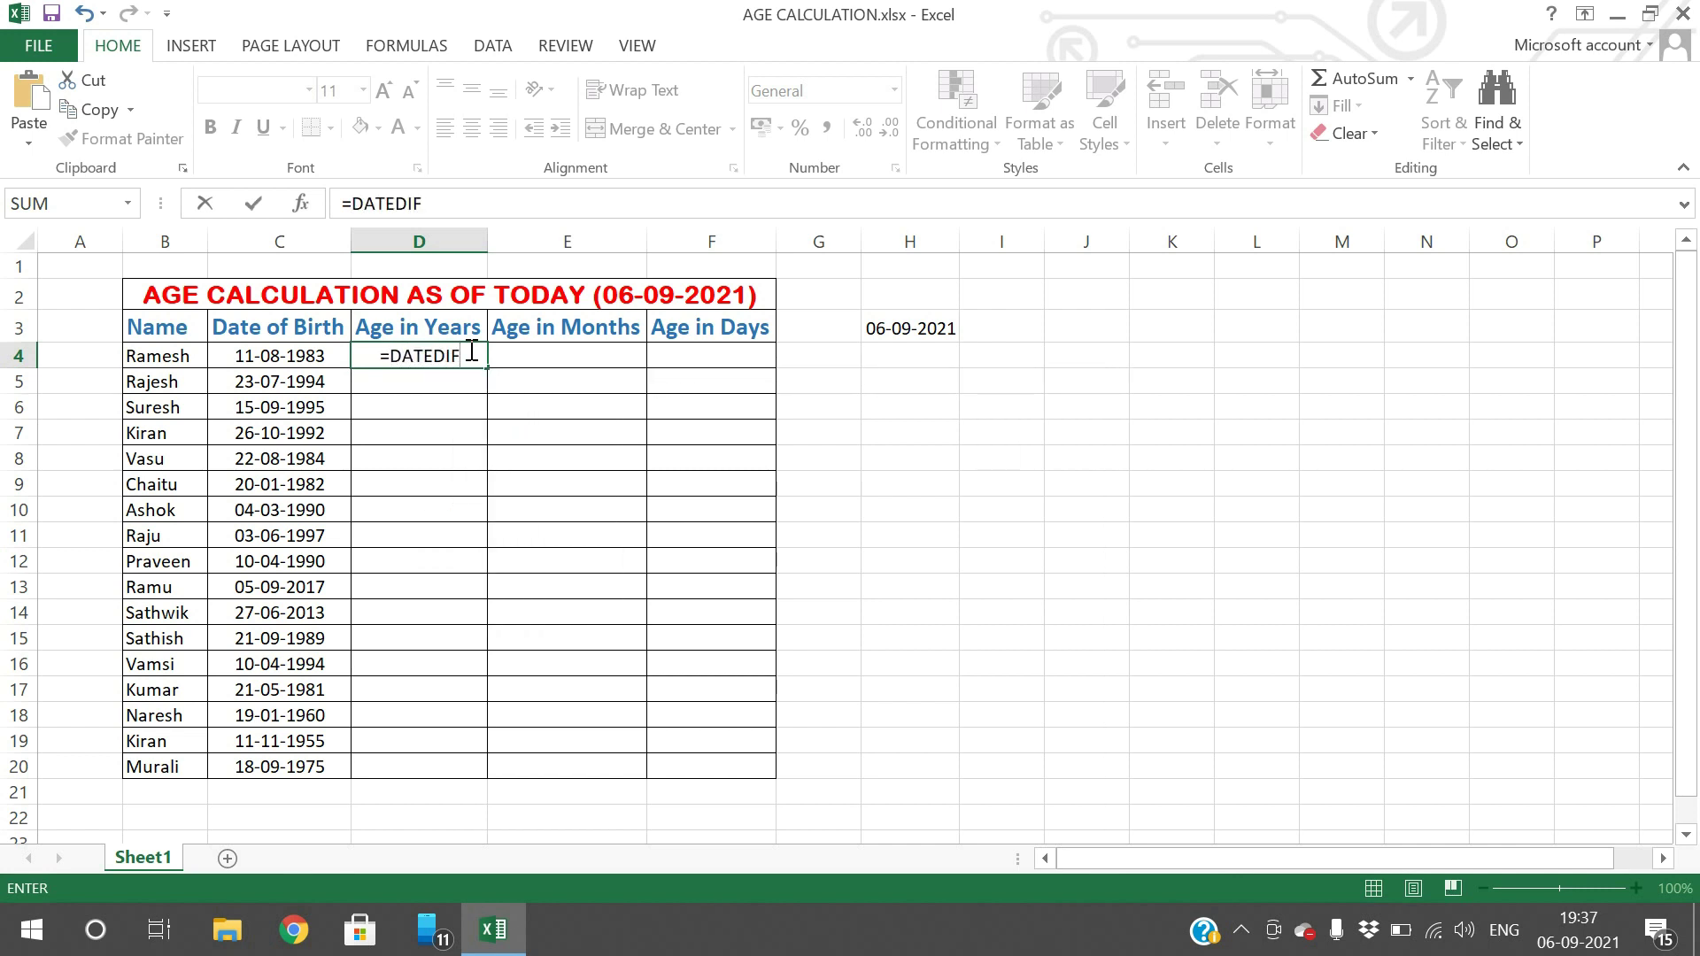
pyautogui.write('(')
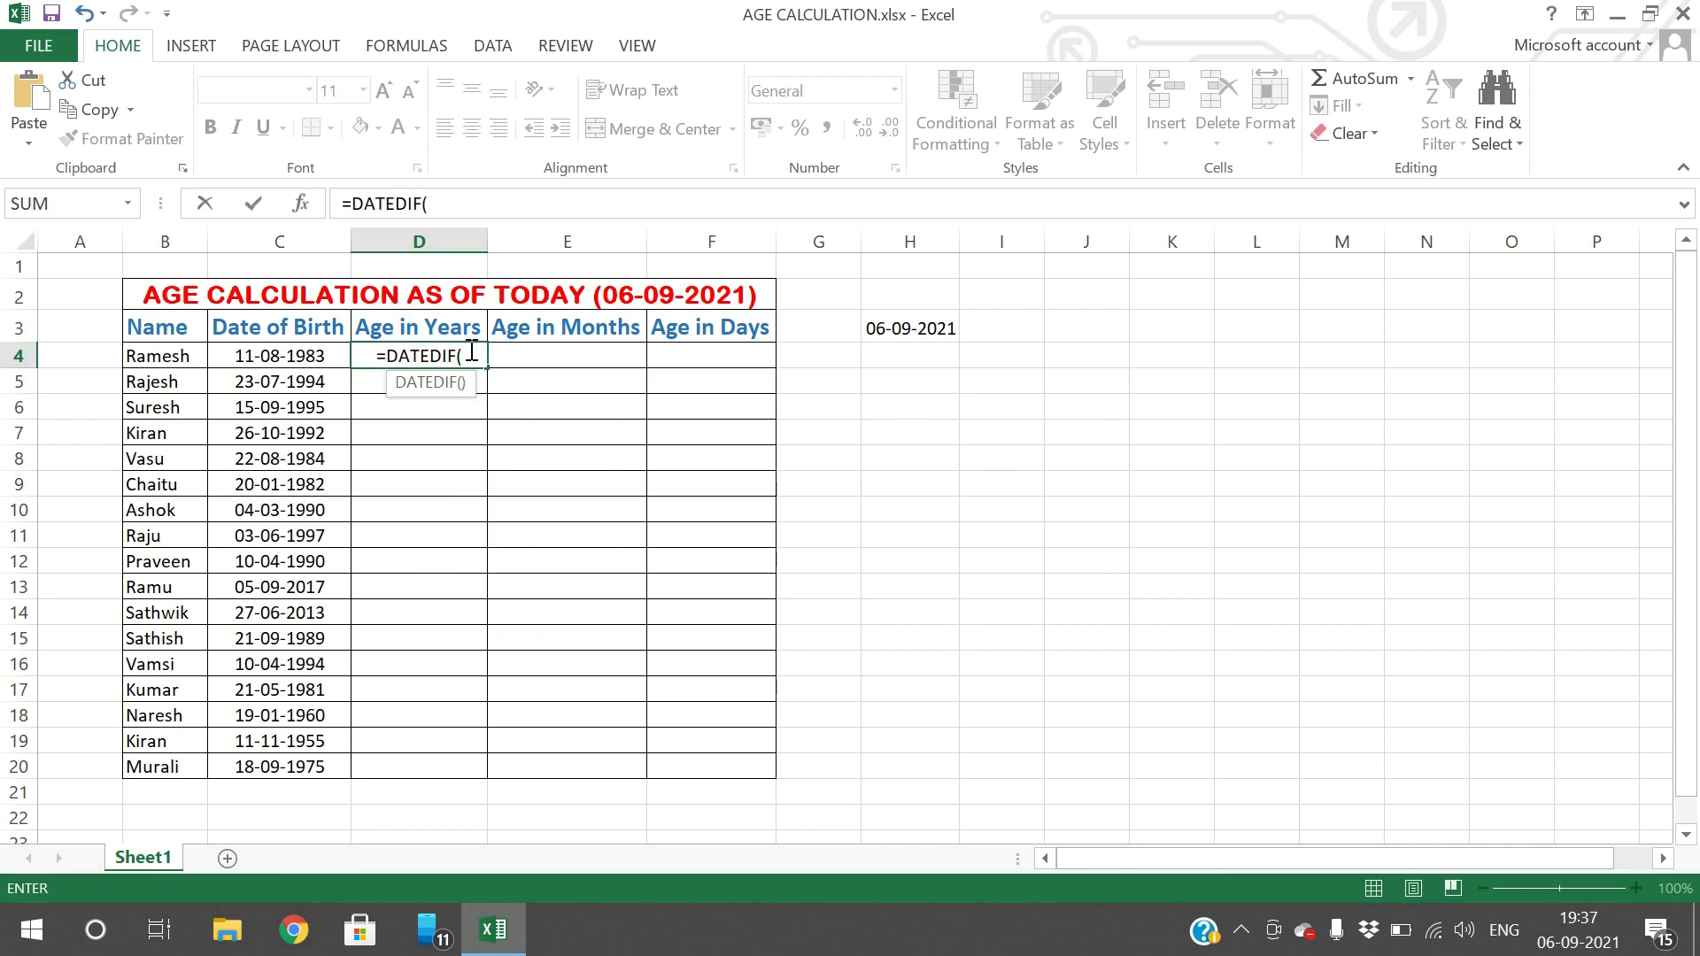
pyautogui.click(314, 358)
pyautogui.write(',')
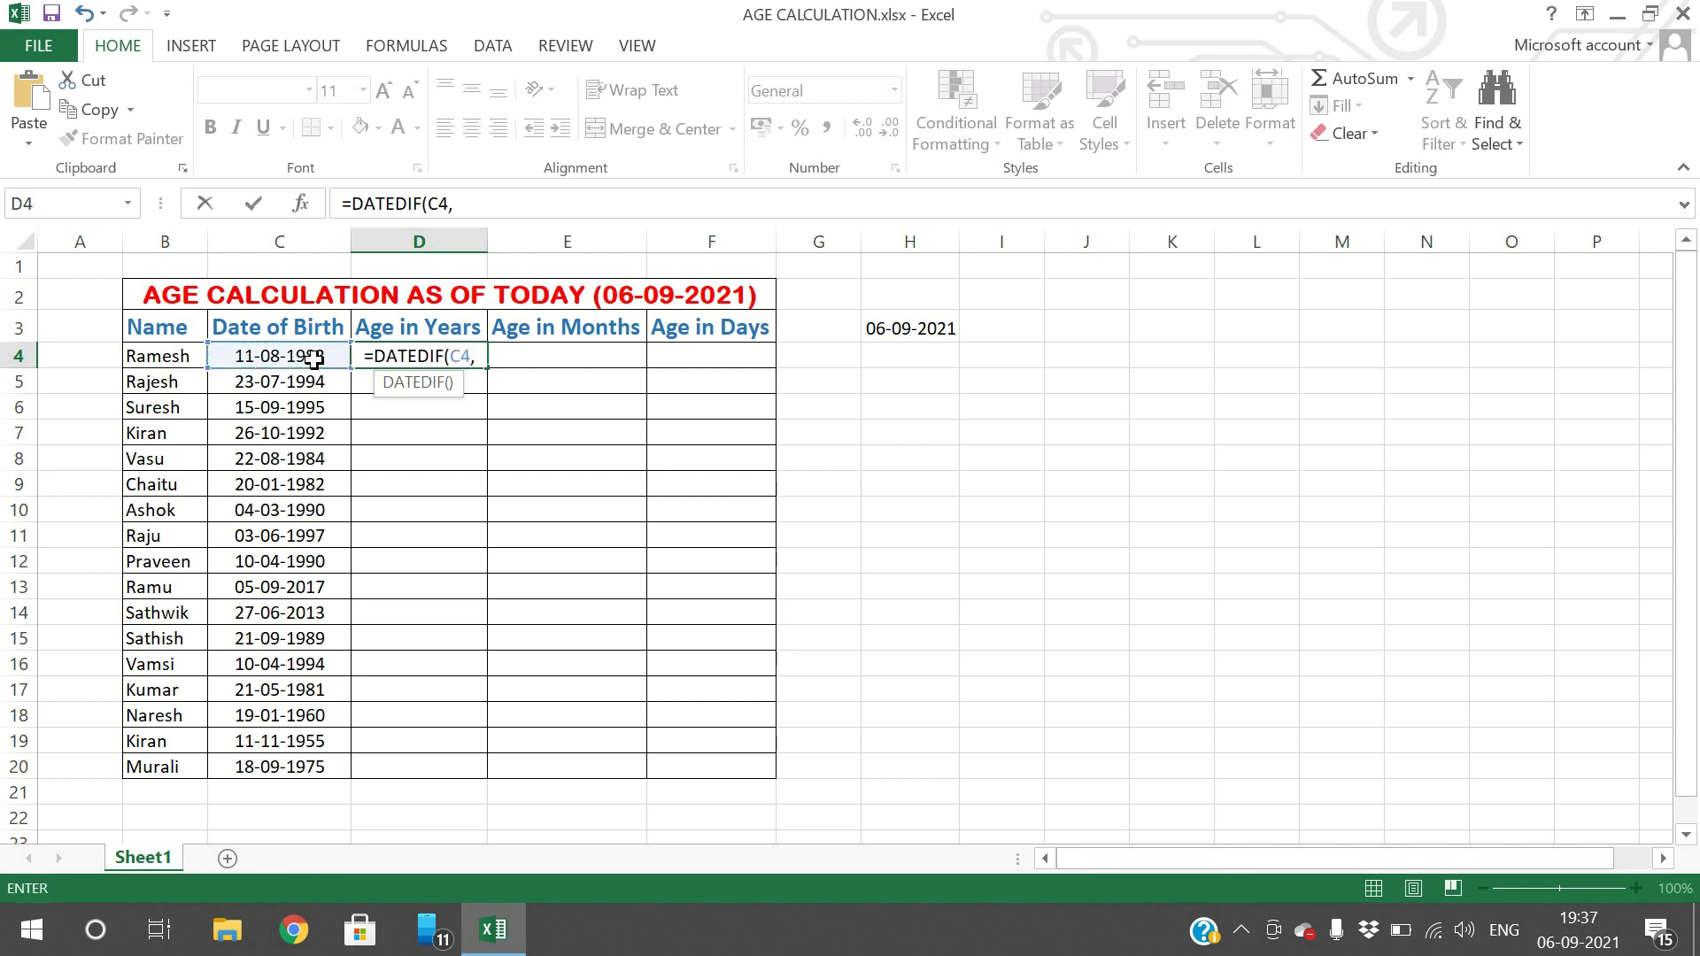
pyautogui.write('TODA')
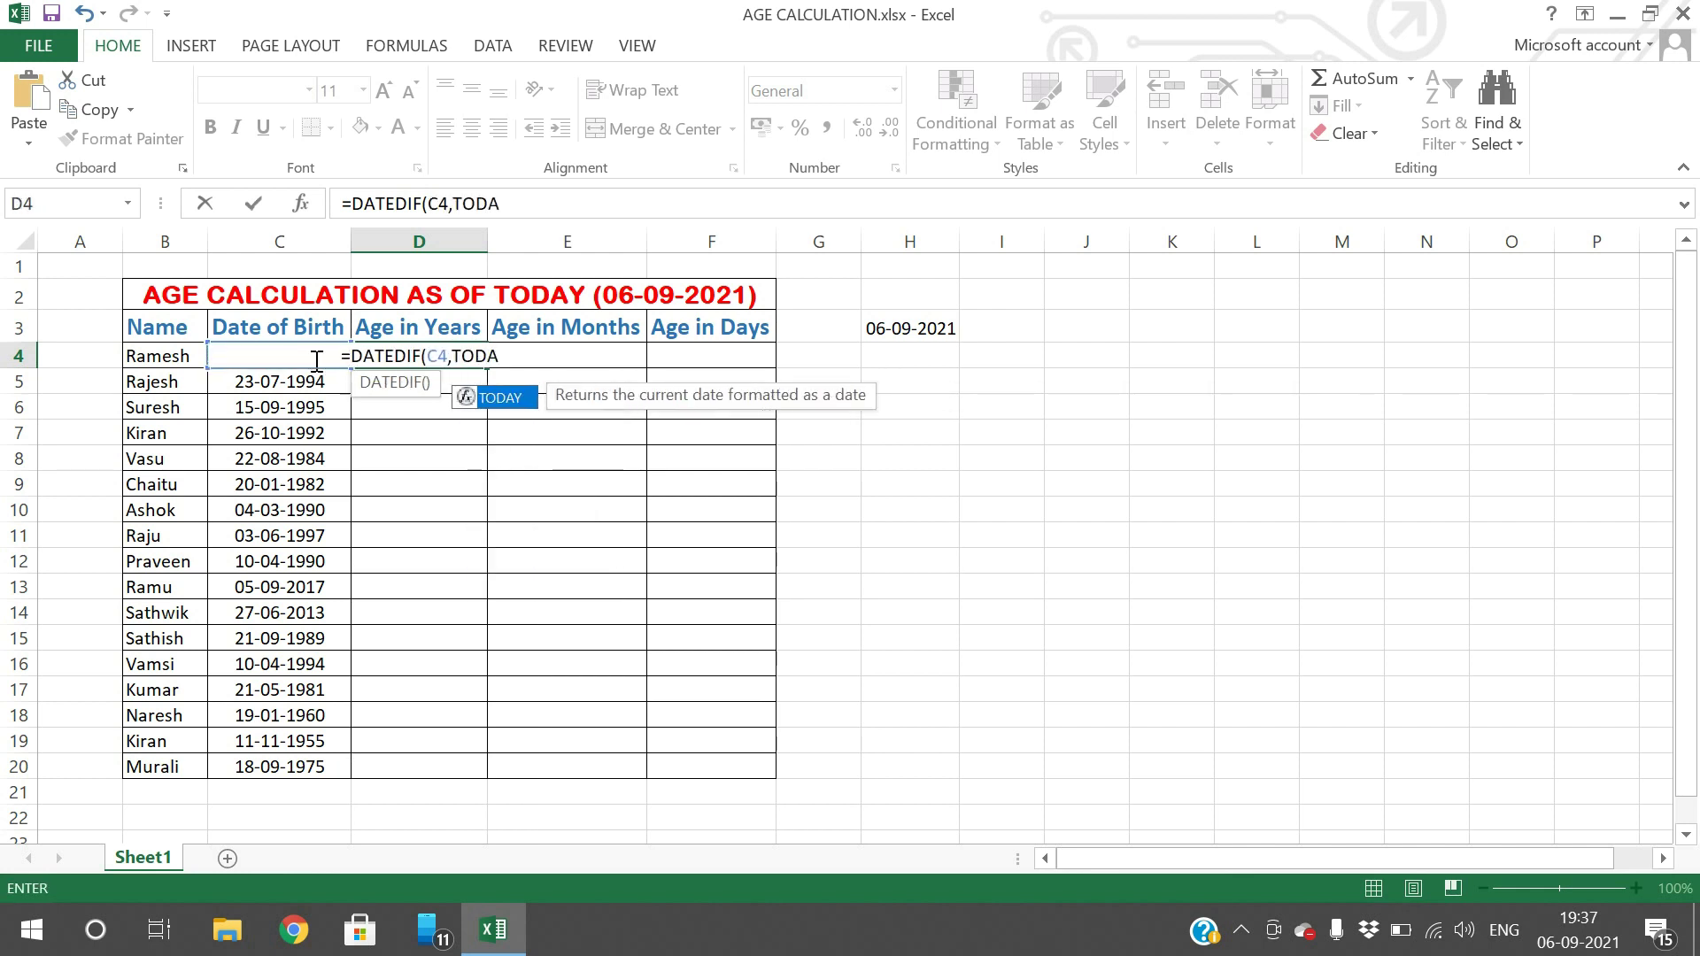
pyautogui.write('Y())')
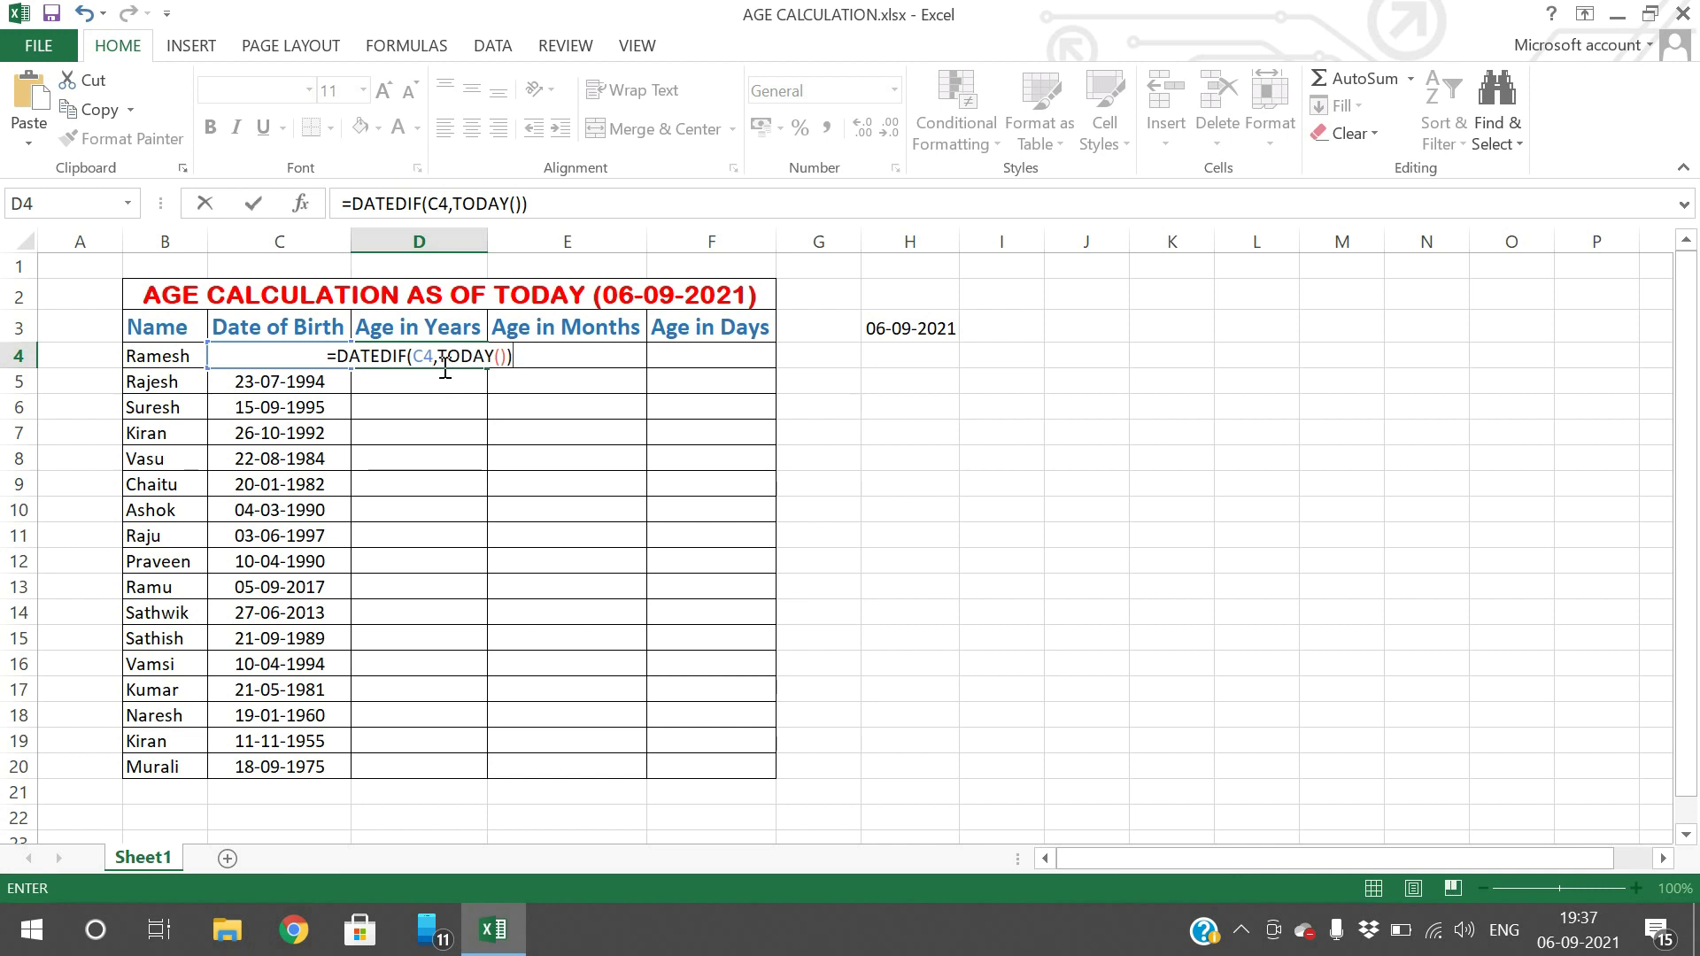
pyautogui.press('Return')
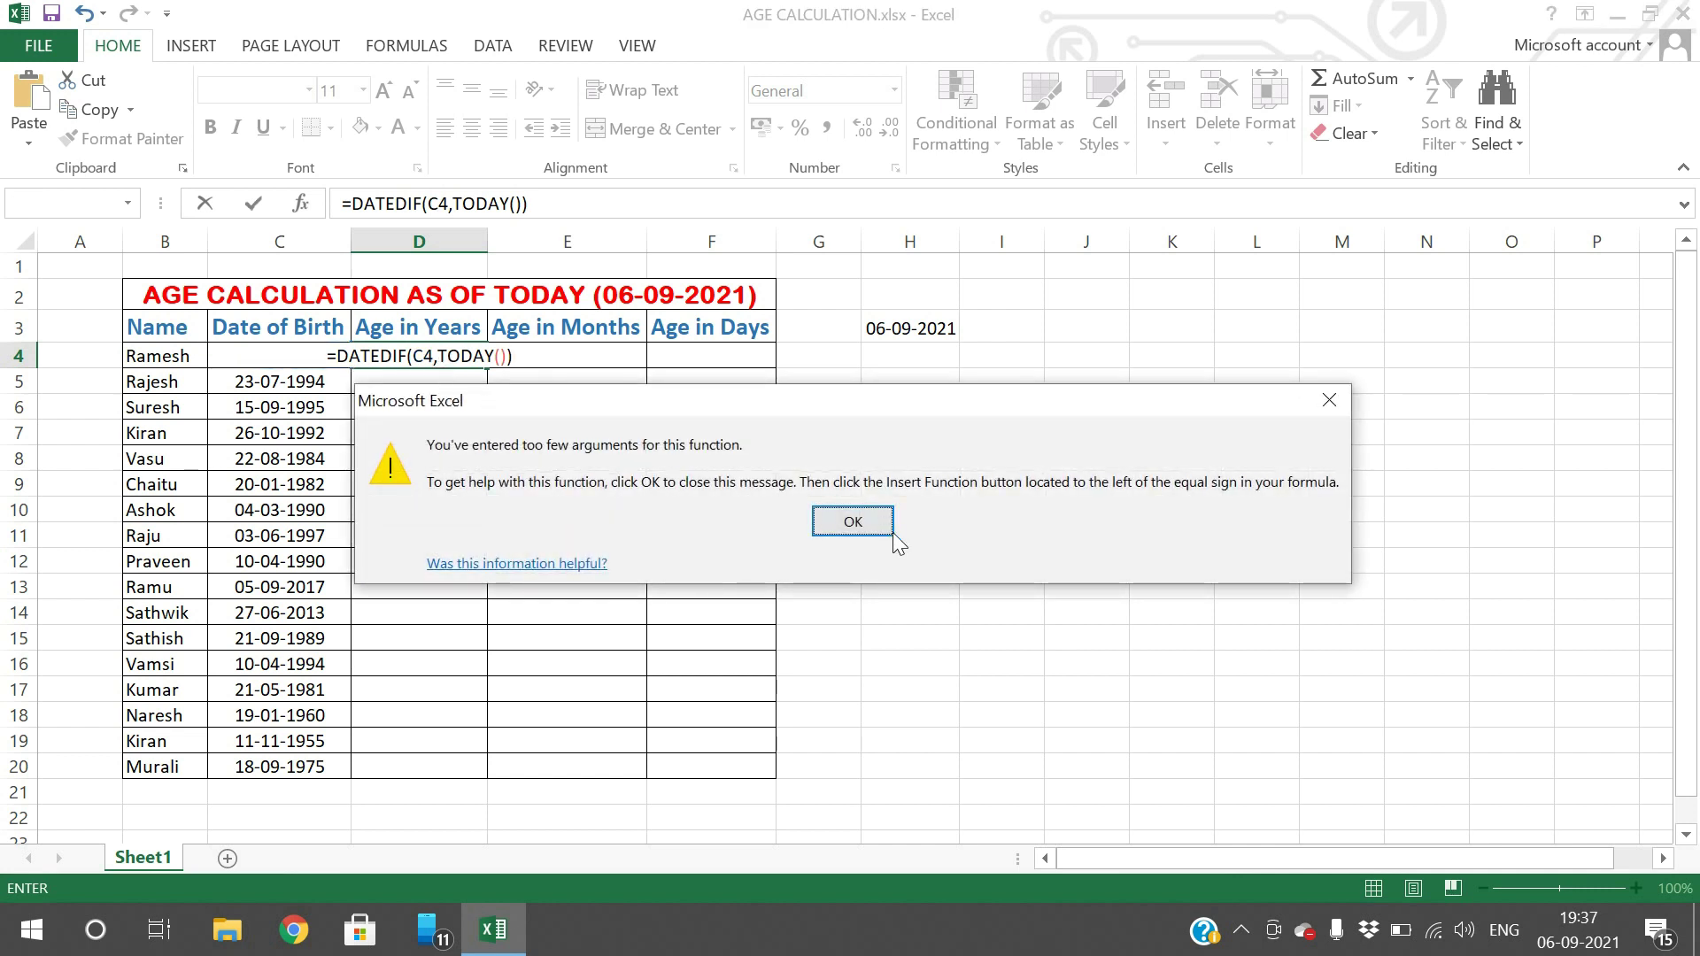
pyautogui.click(891, 518)
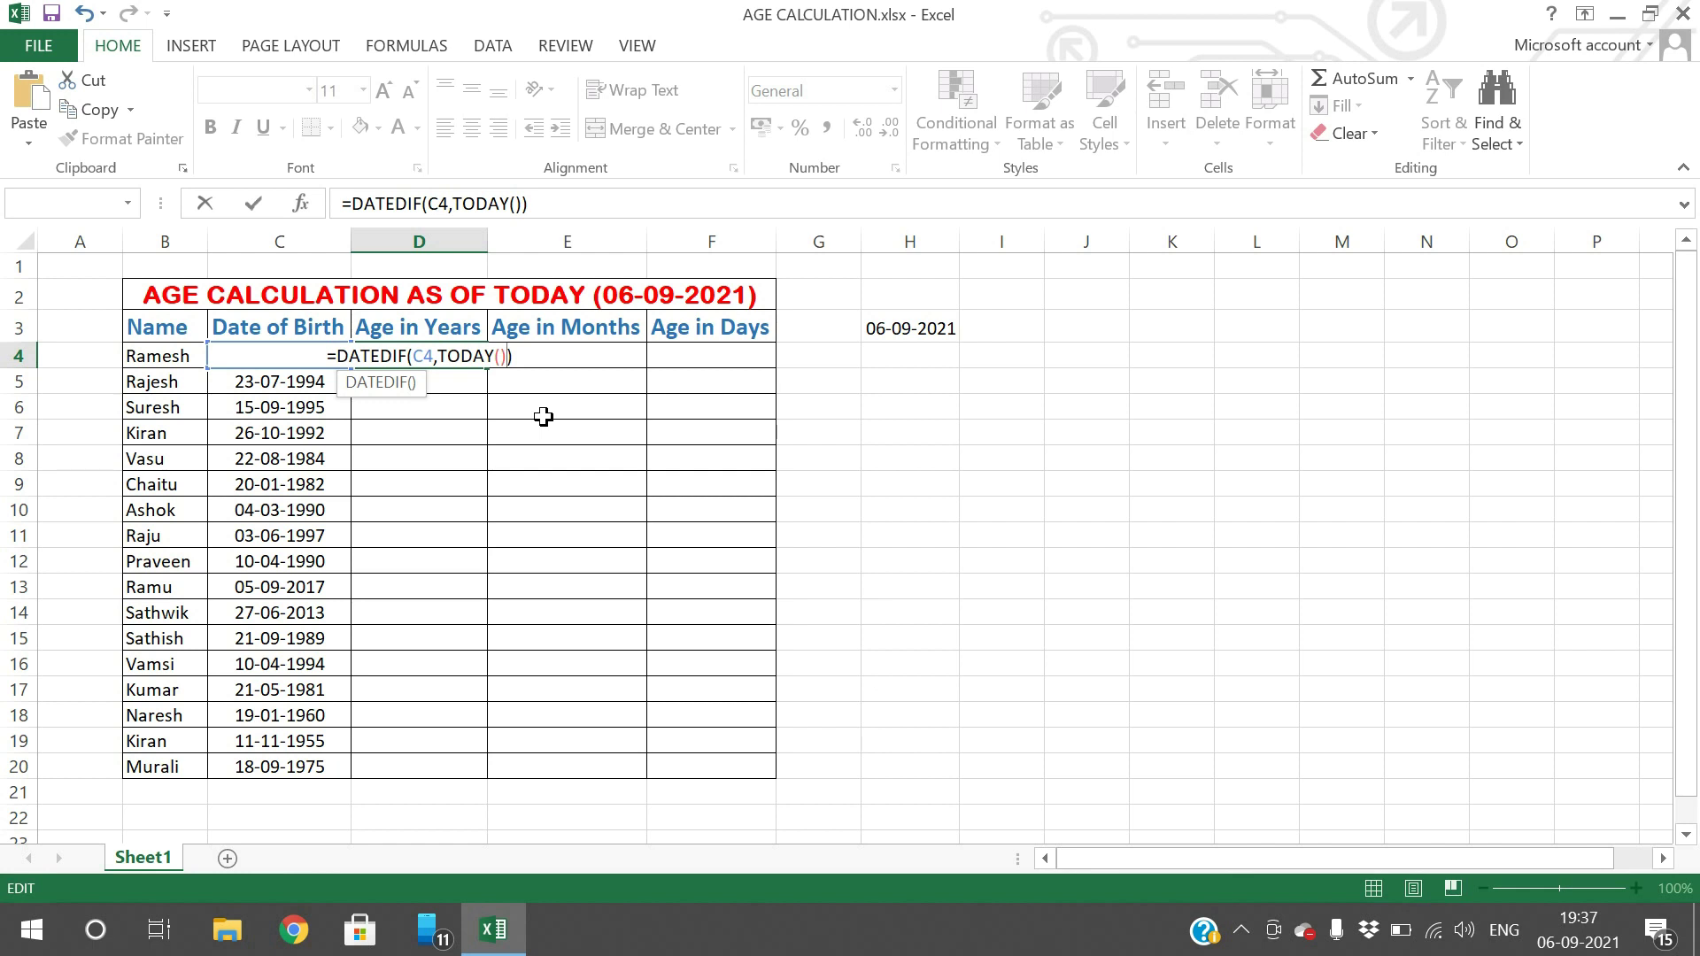
pyautogui.write(',"y')
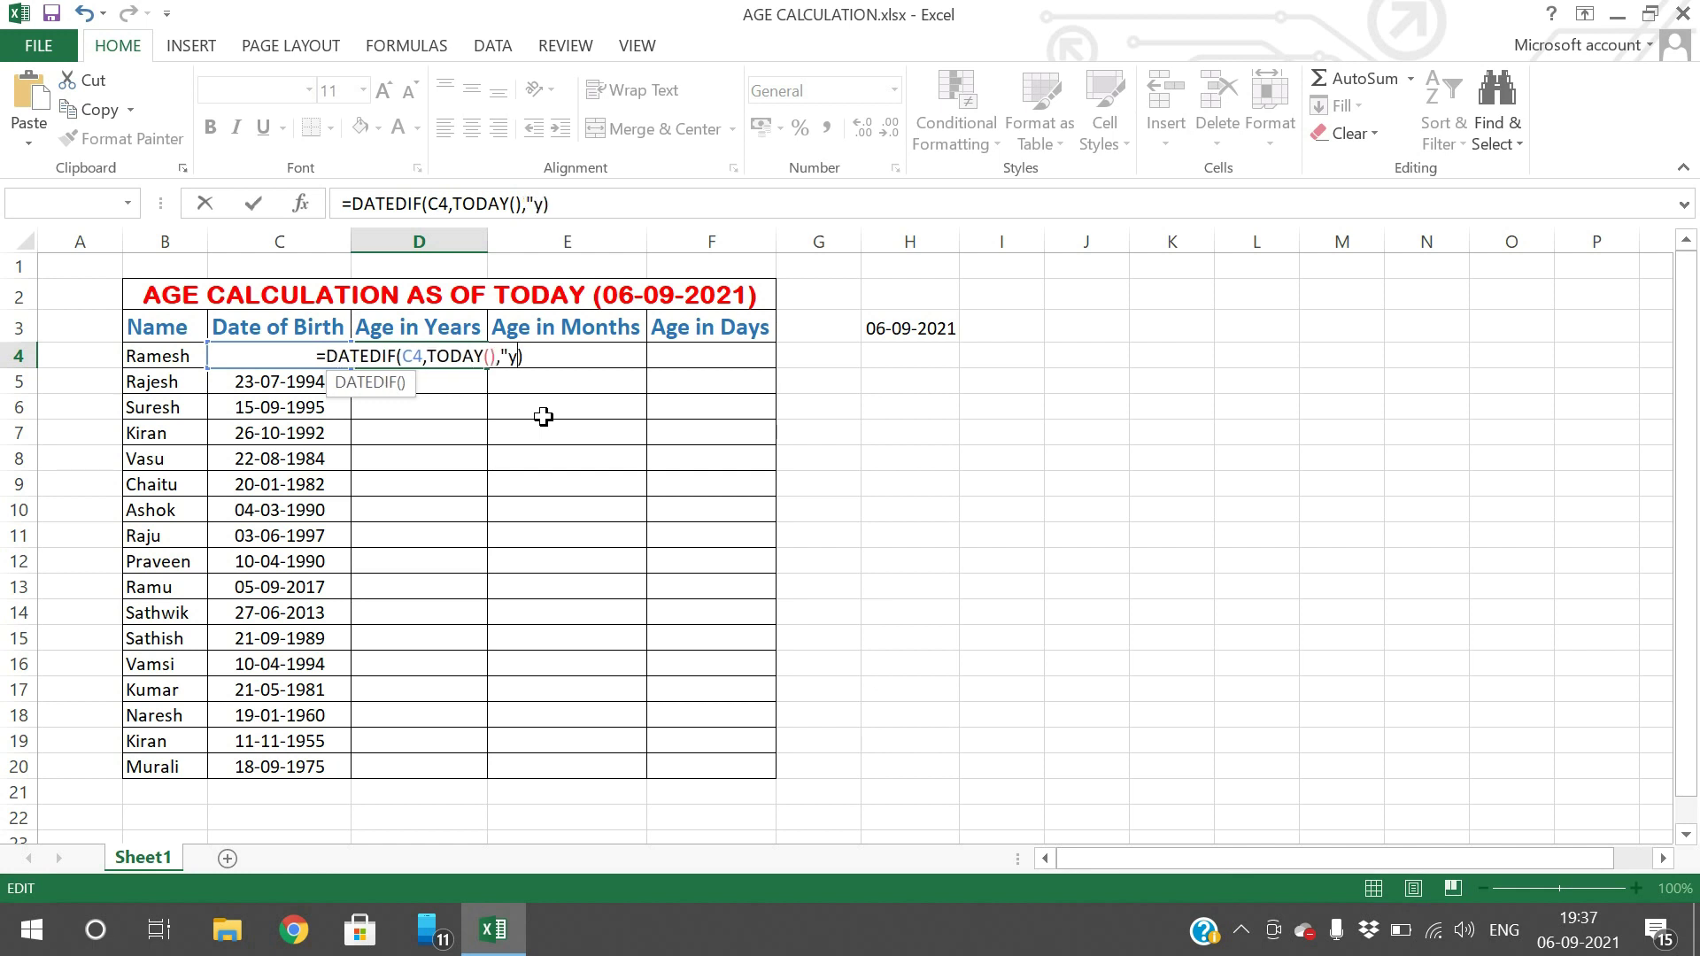
pyautogui.write('"')
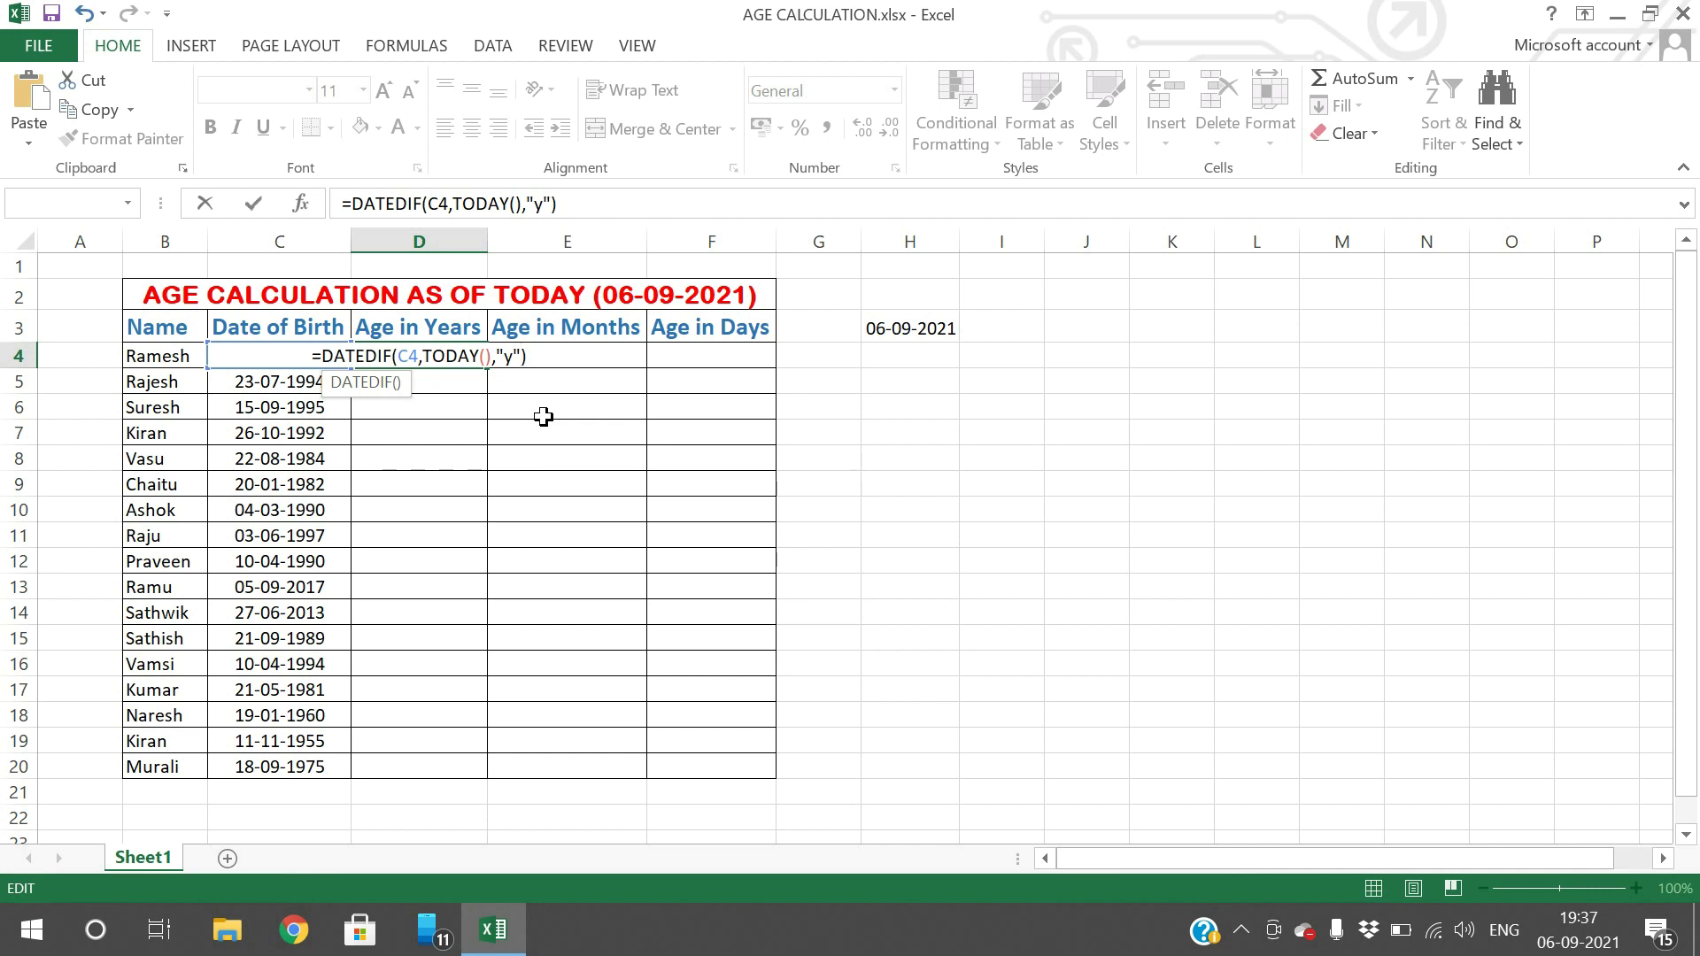
pyautogui.press('Return')
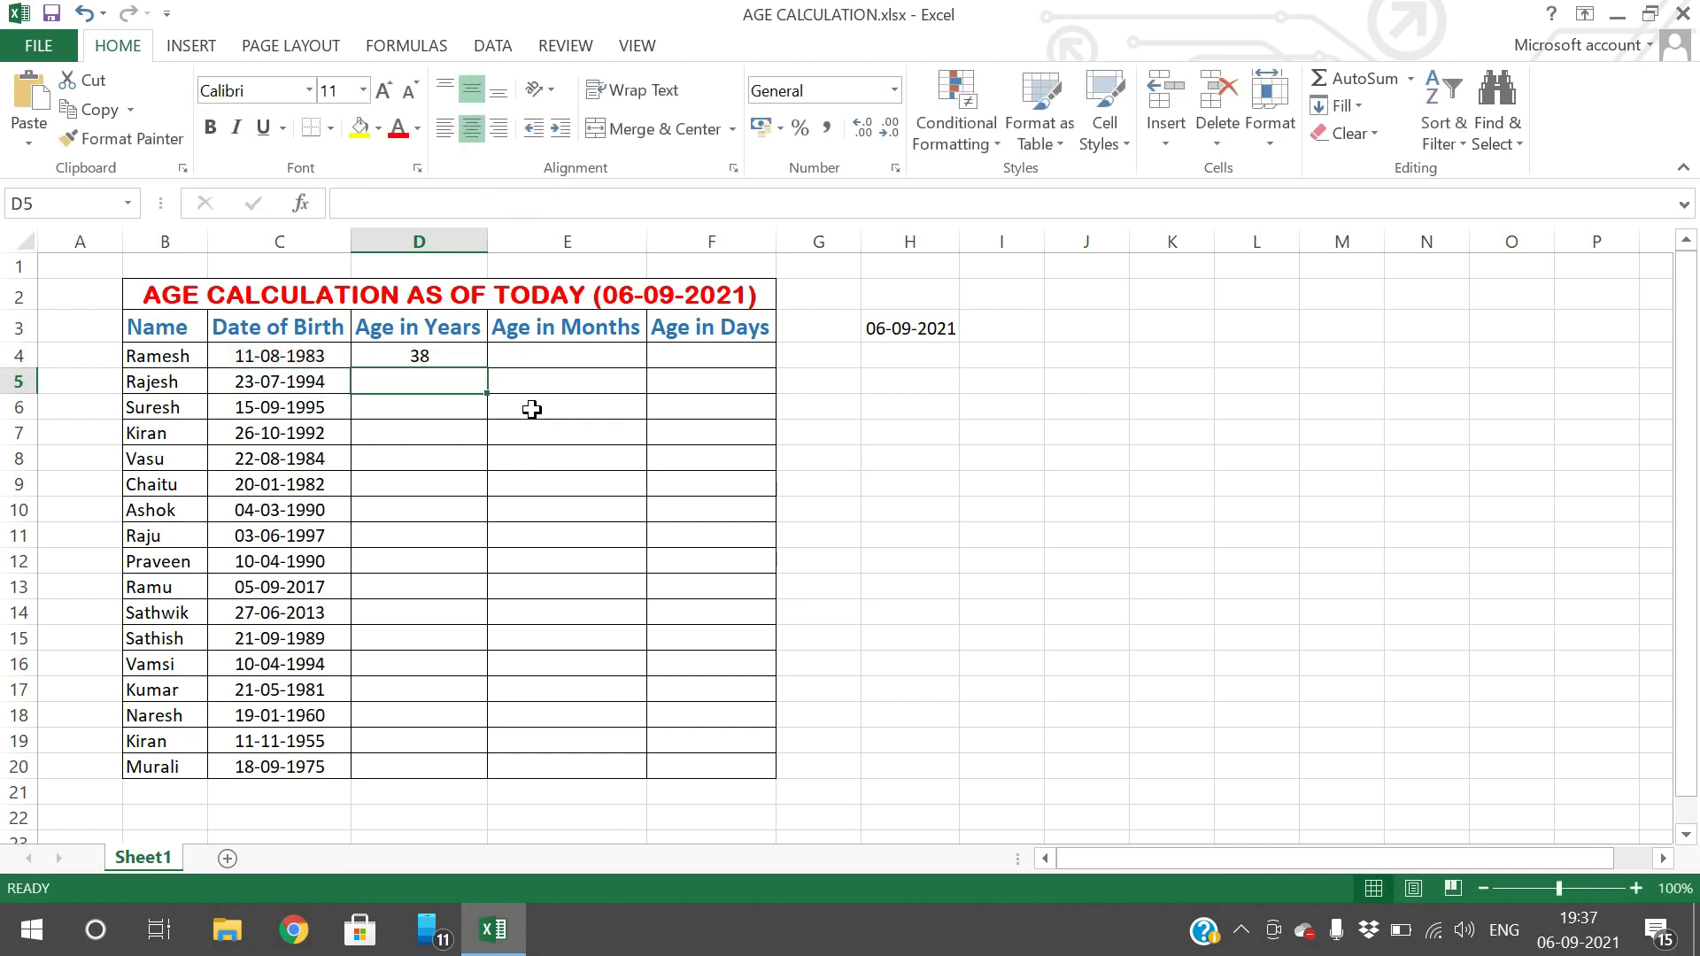
# - Copy the D4 years formula down to D20 and spot-check the copied formula in D13
pyautogui.click(471, 354)
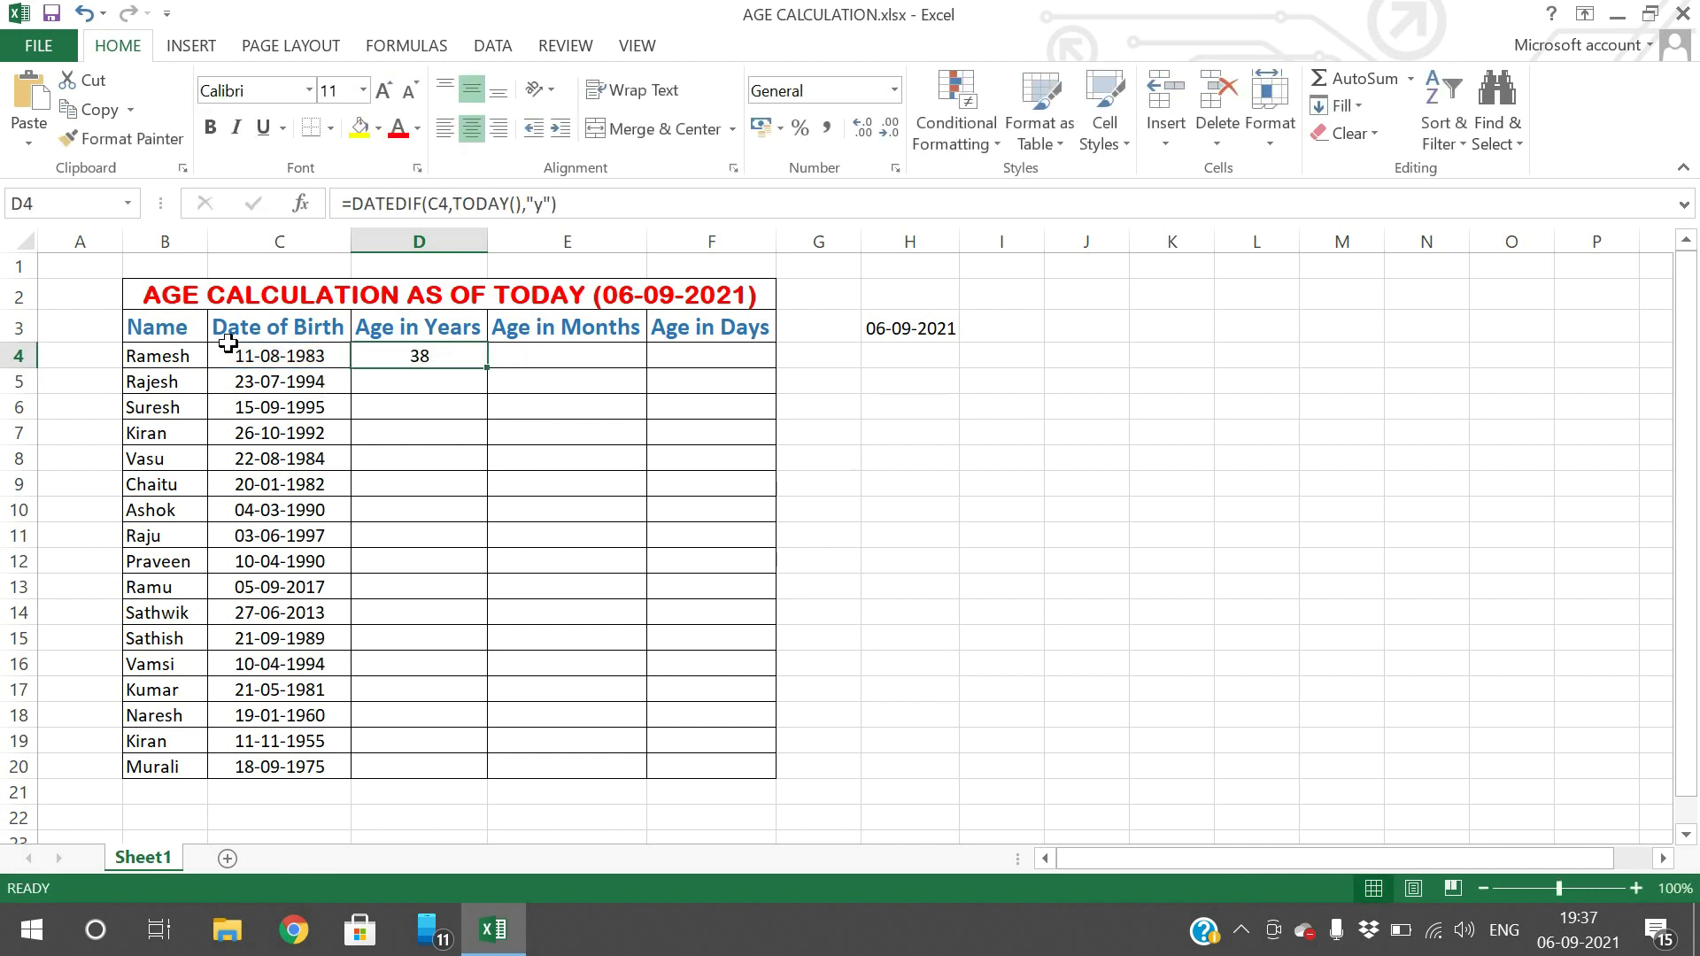
pyautogui.click(193, 356)
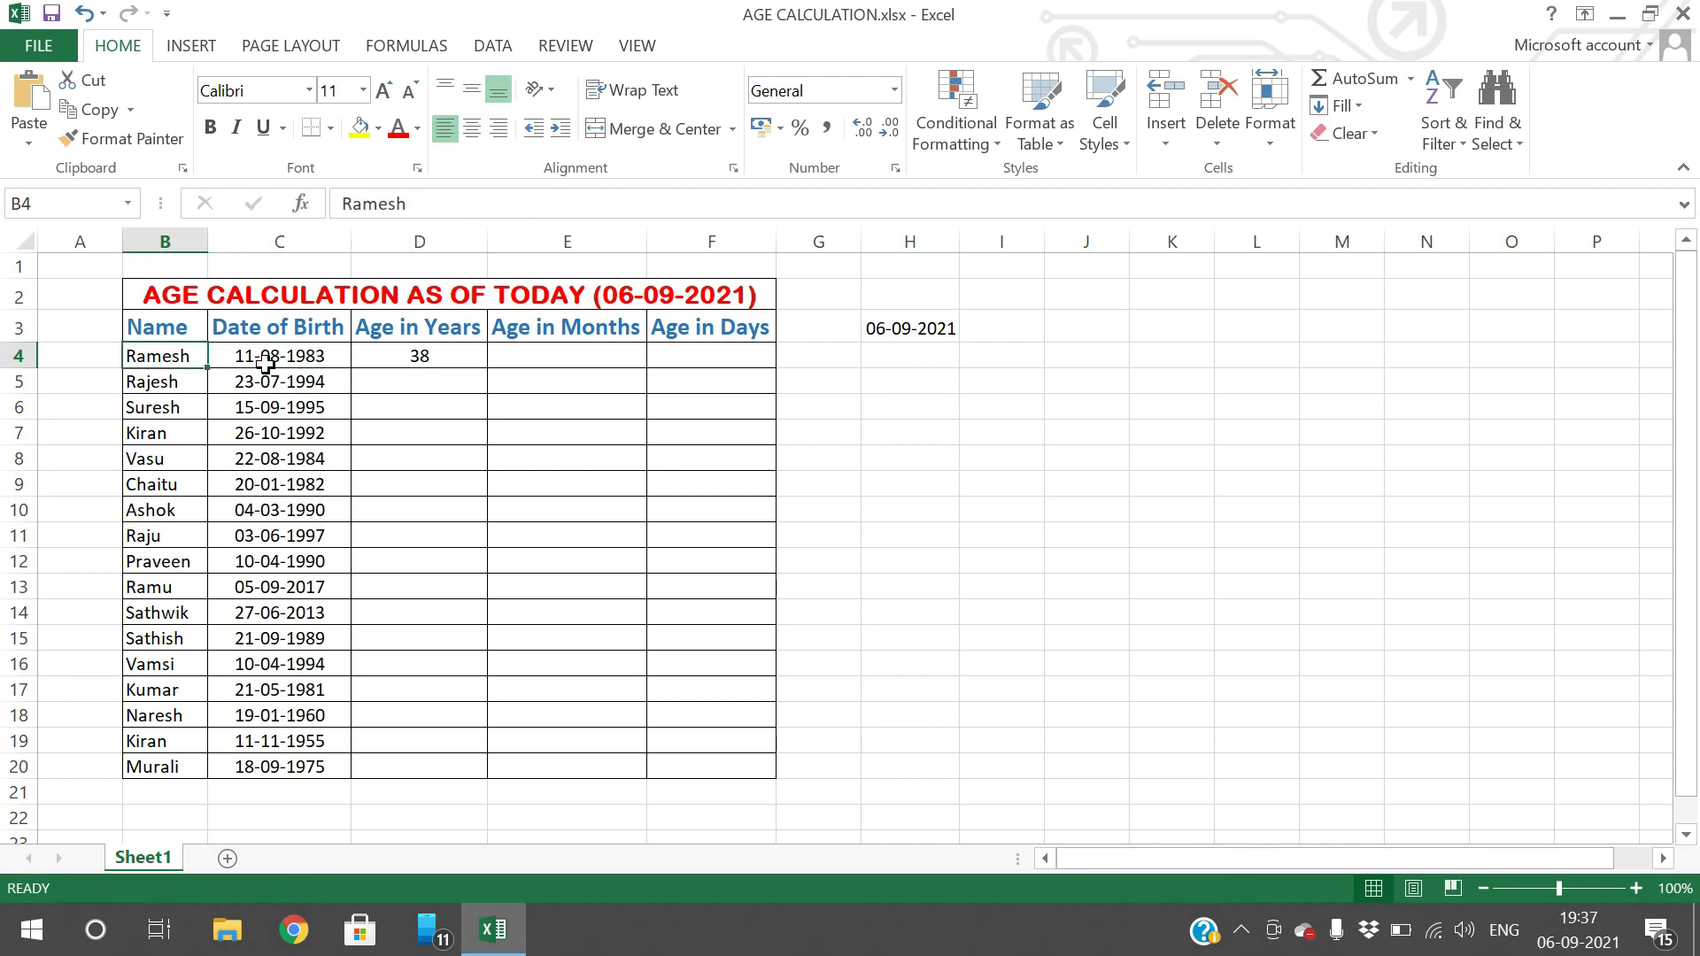
pyautogui.click(482, 296)
pyautogui.click(417, 357)
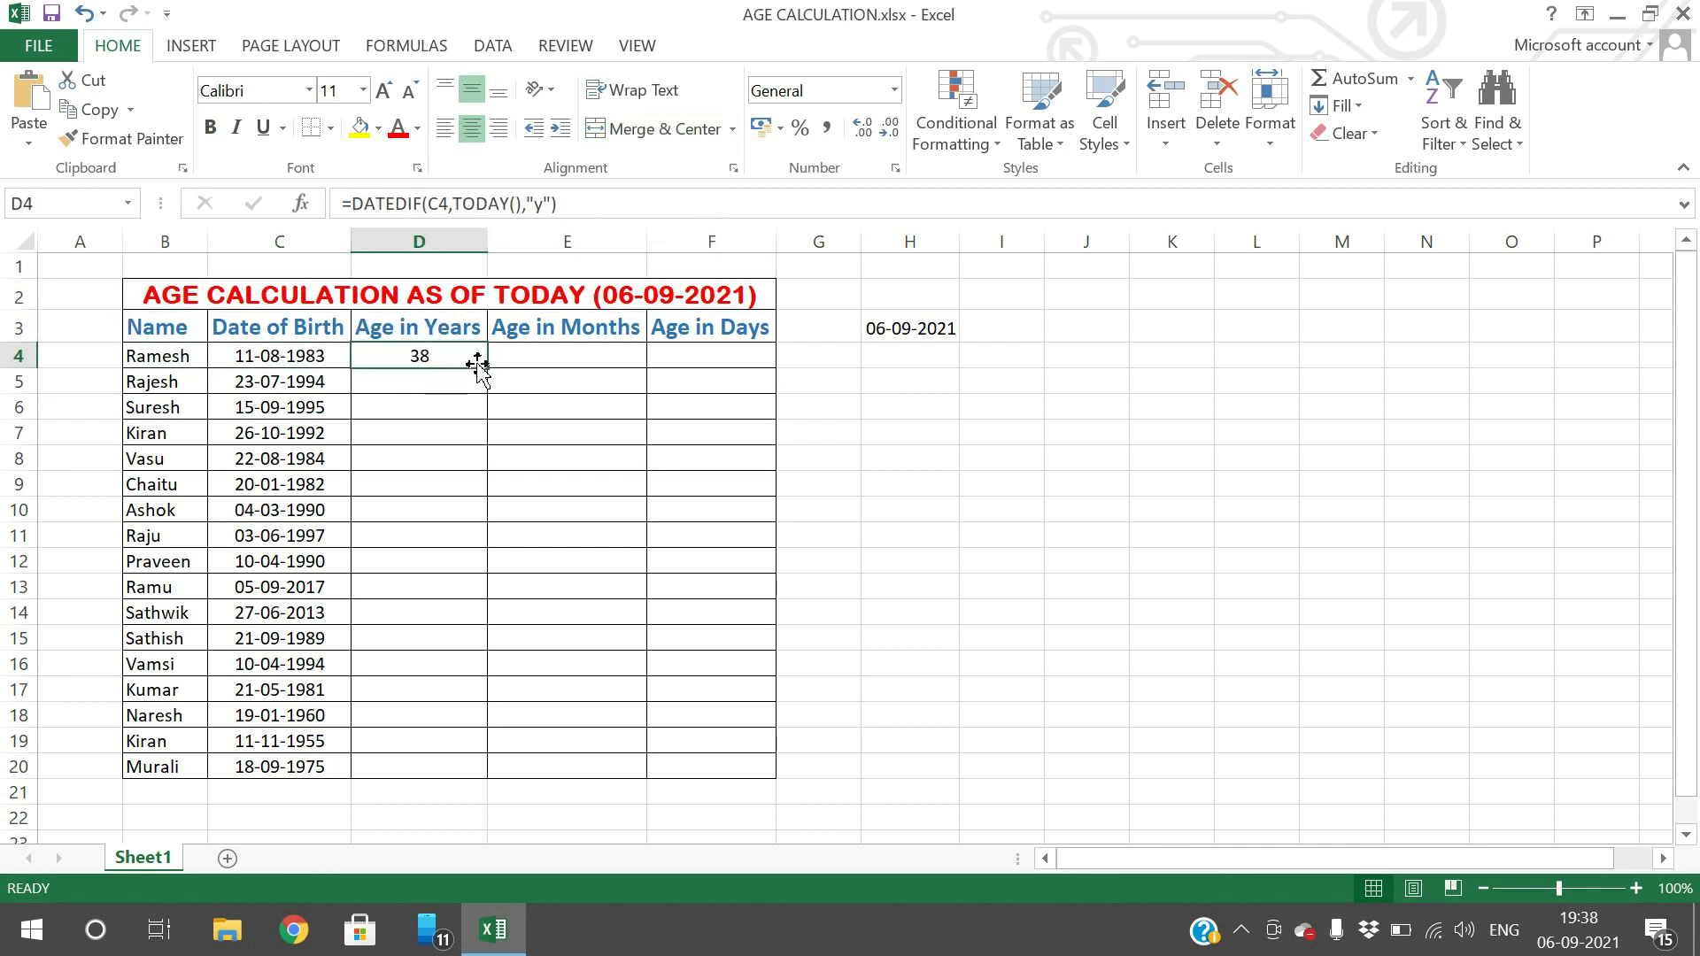
pyautogui.doubleClick(486, 369)
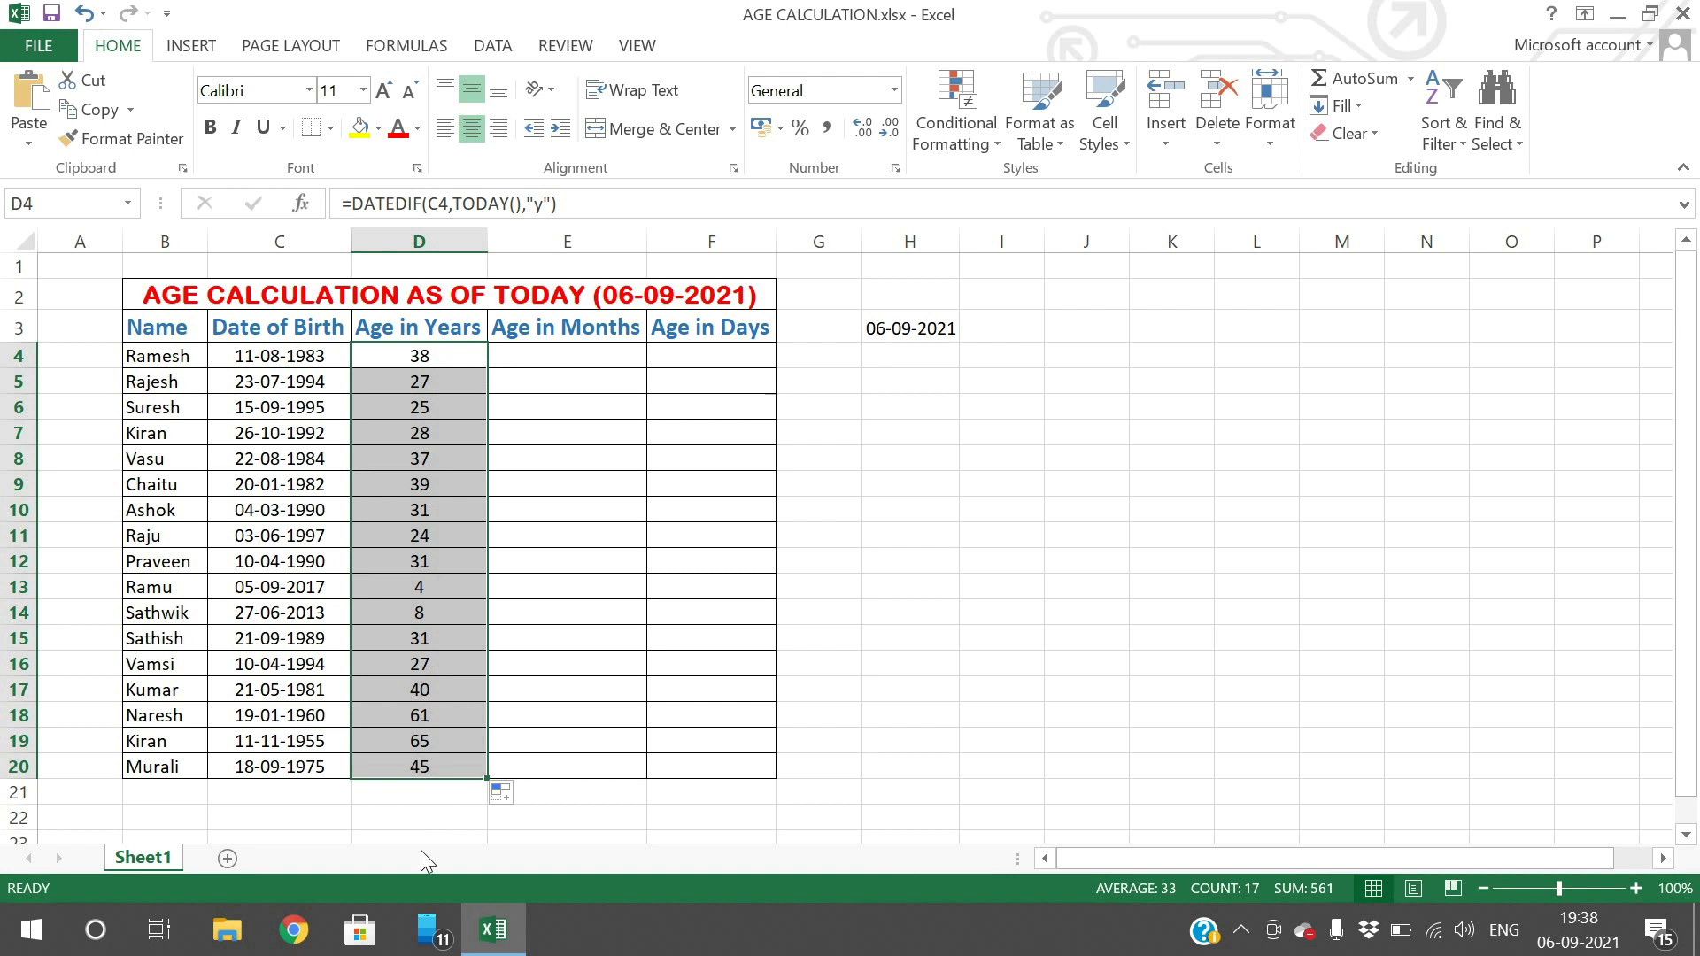
pyautogui.click(419, 814)
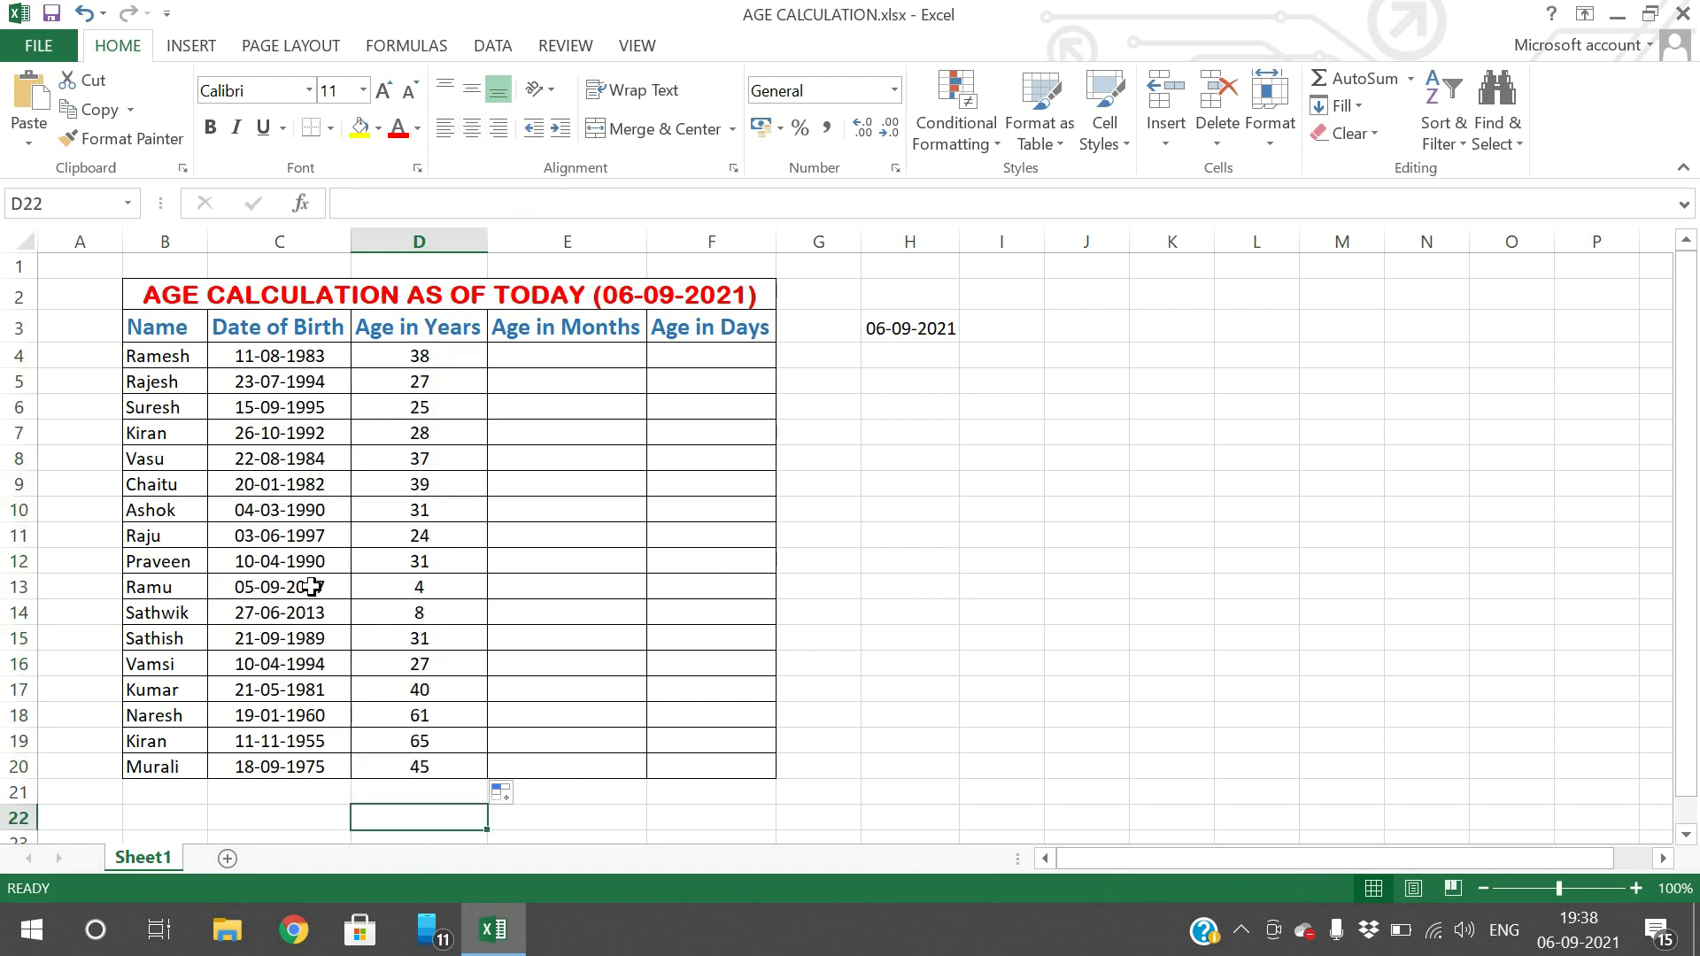
pyautogui.click(406, 591)
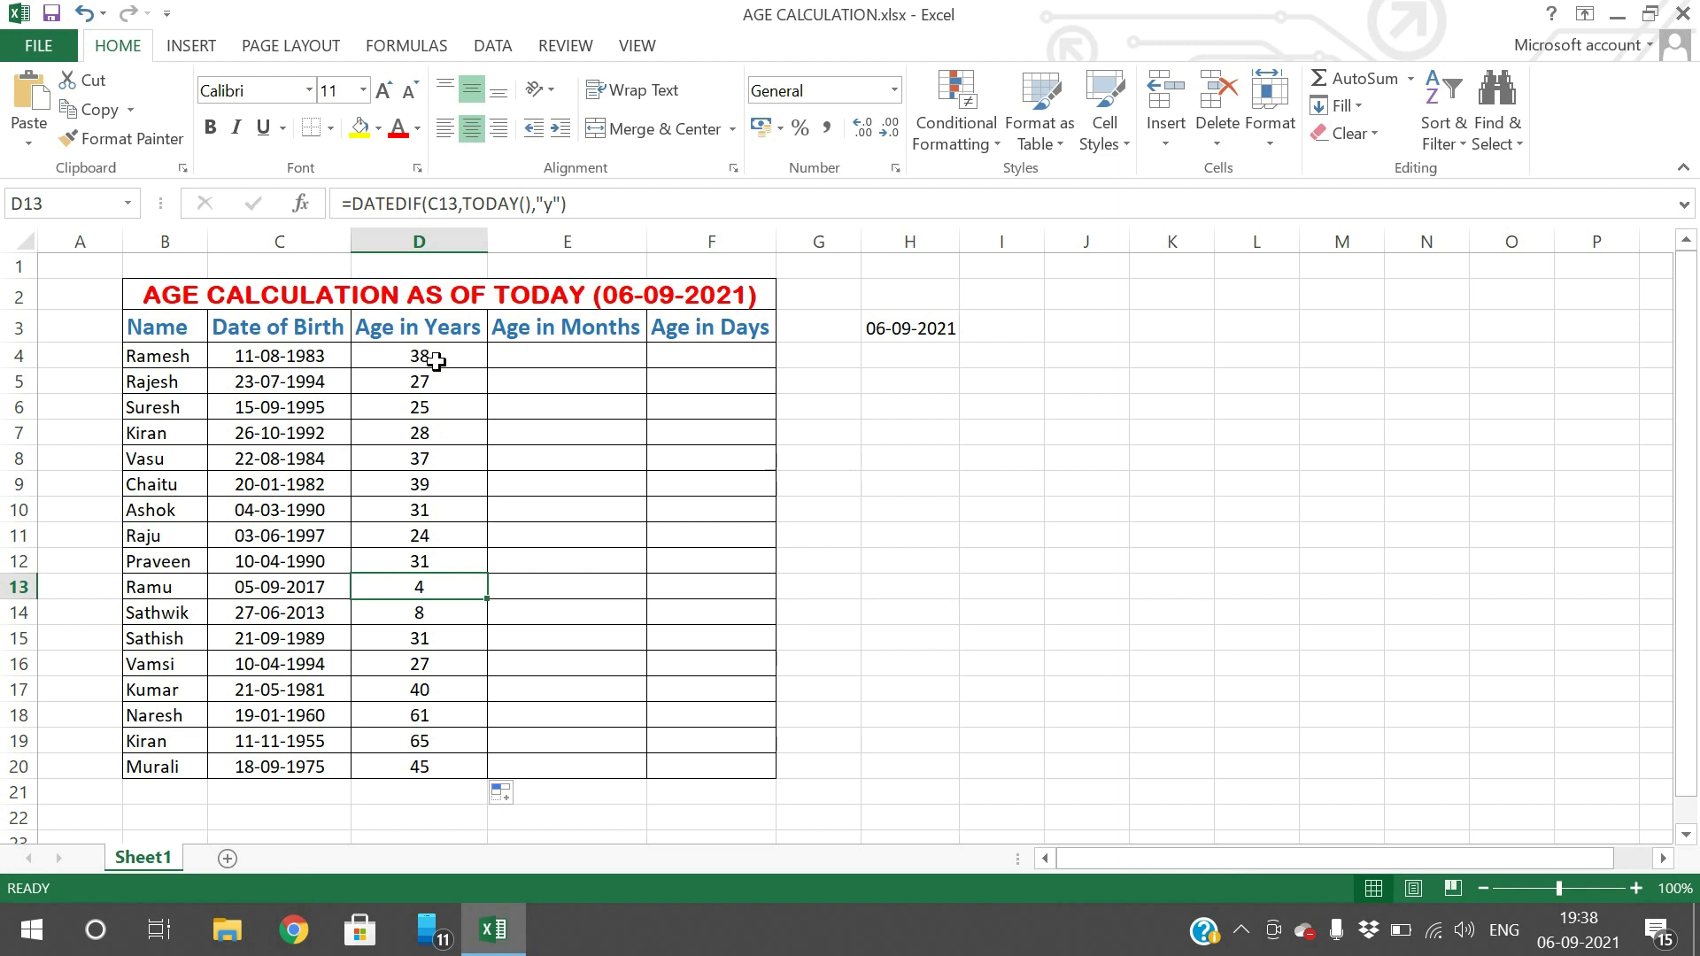
pyautogui.click(518, 355)
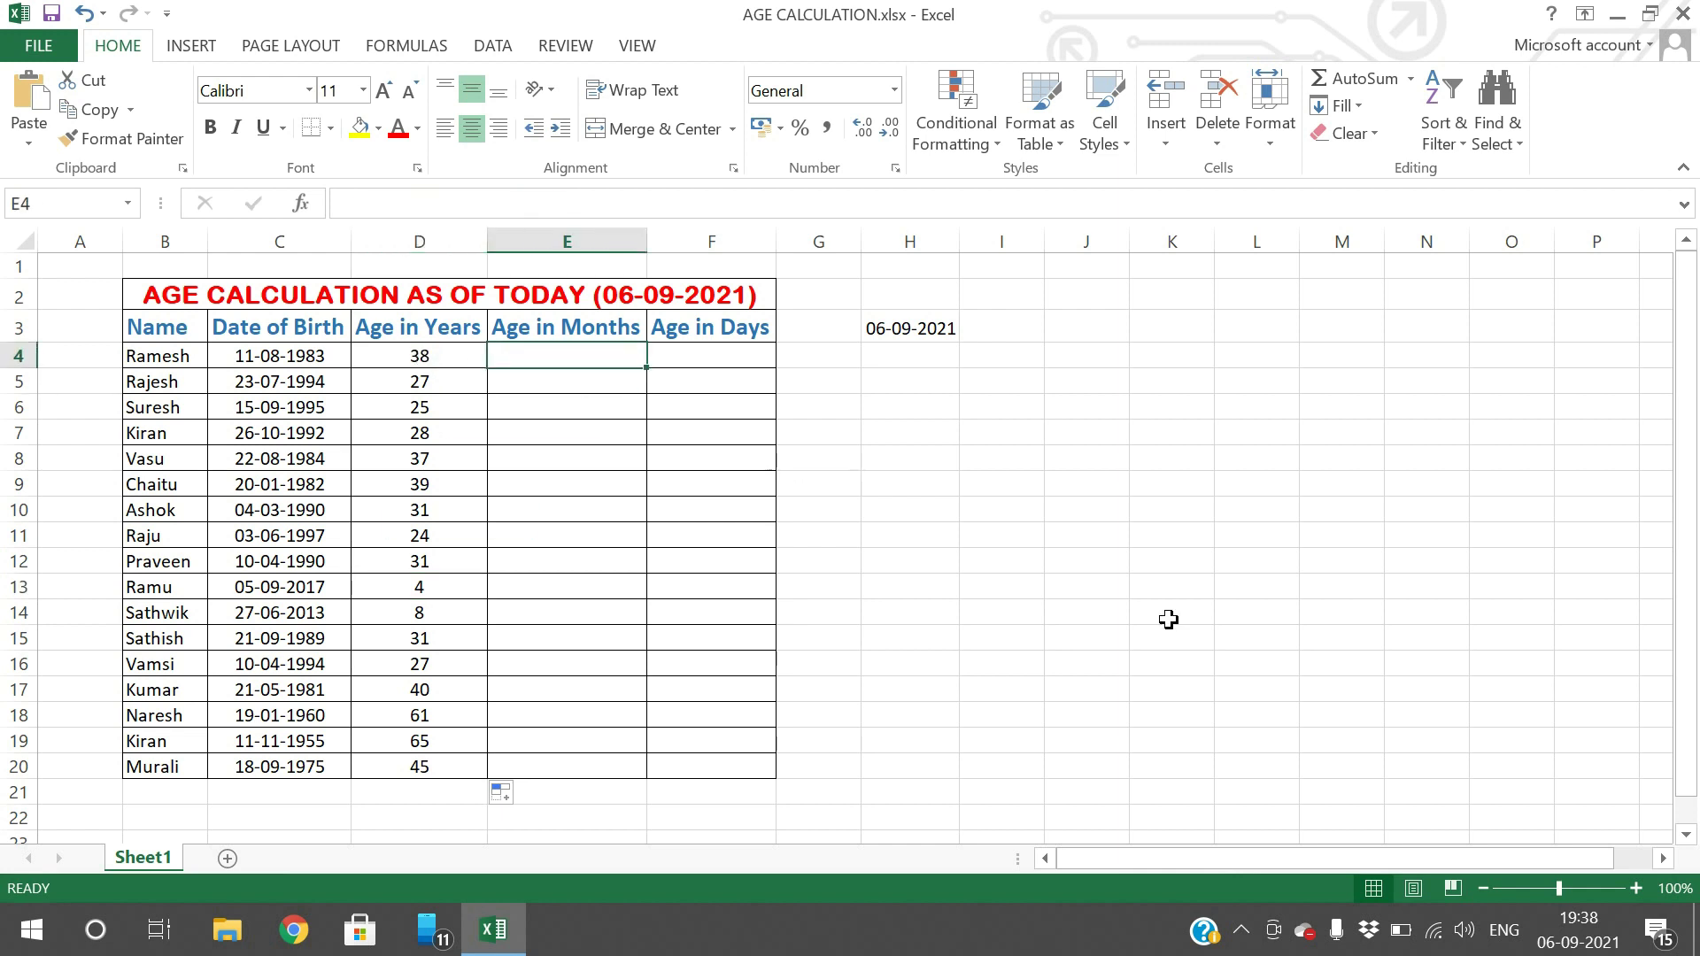
# - Enter =DATEDIF(C4,TODAY(),"M") in E4, giving an age of 456 months
pyautogui.write('=')
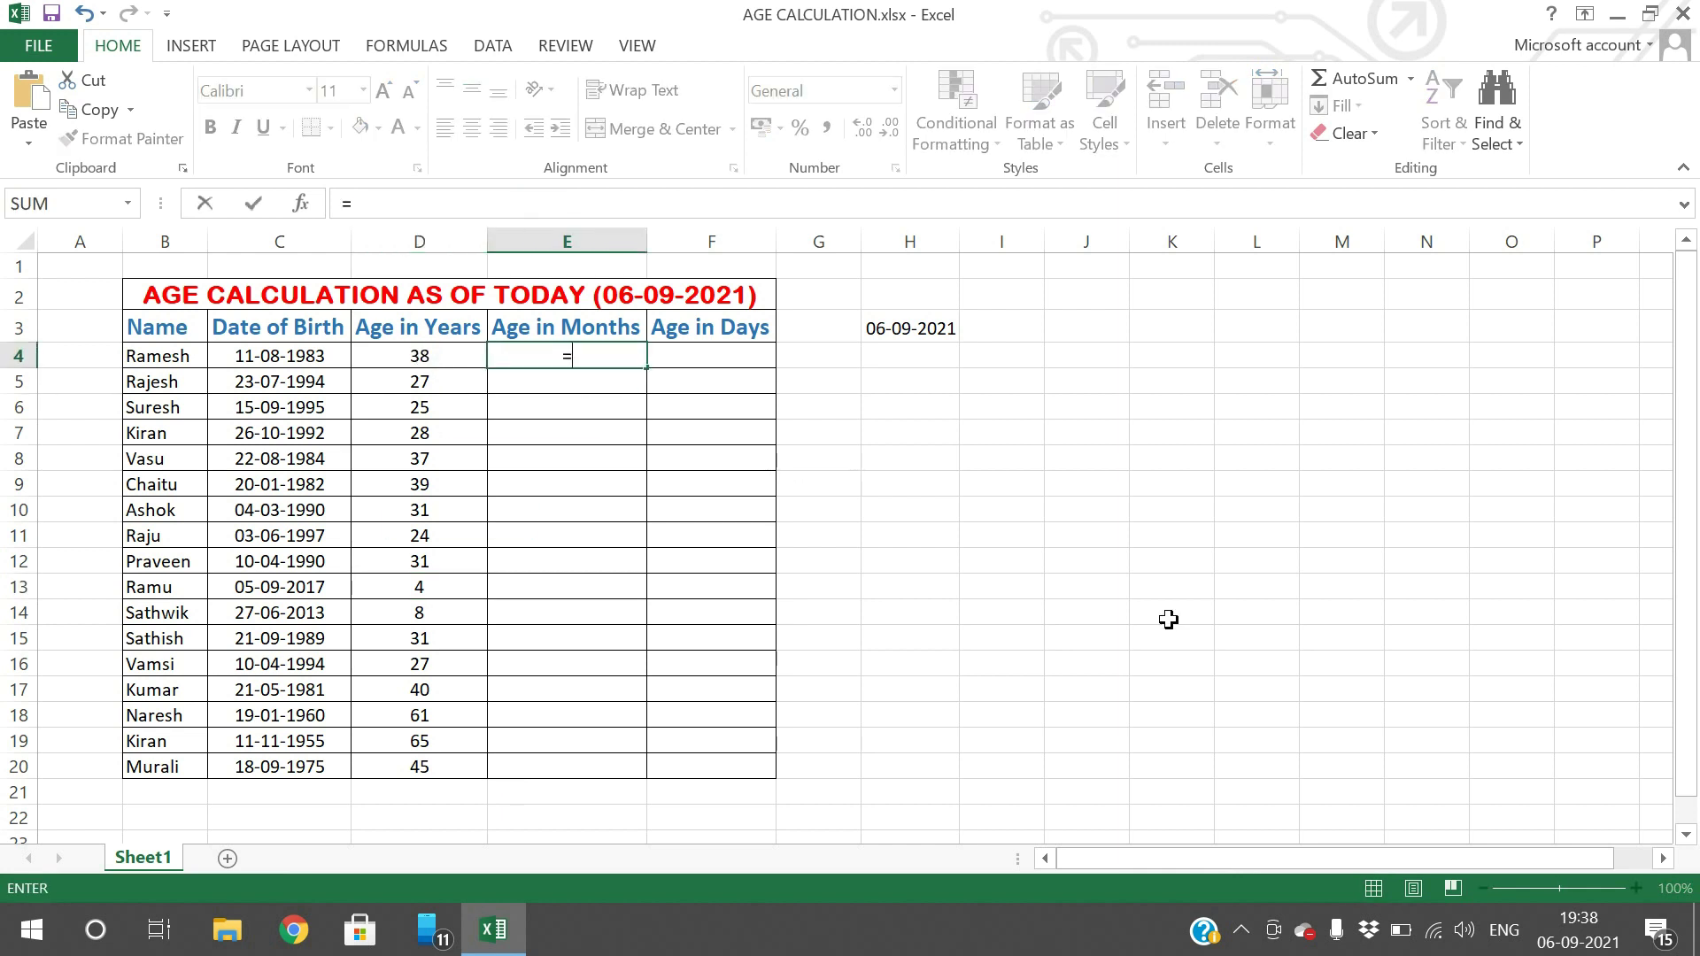
pyautogui.write('DATE')
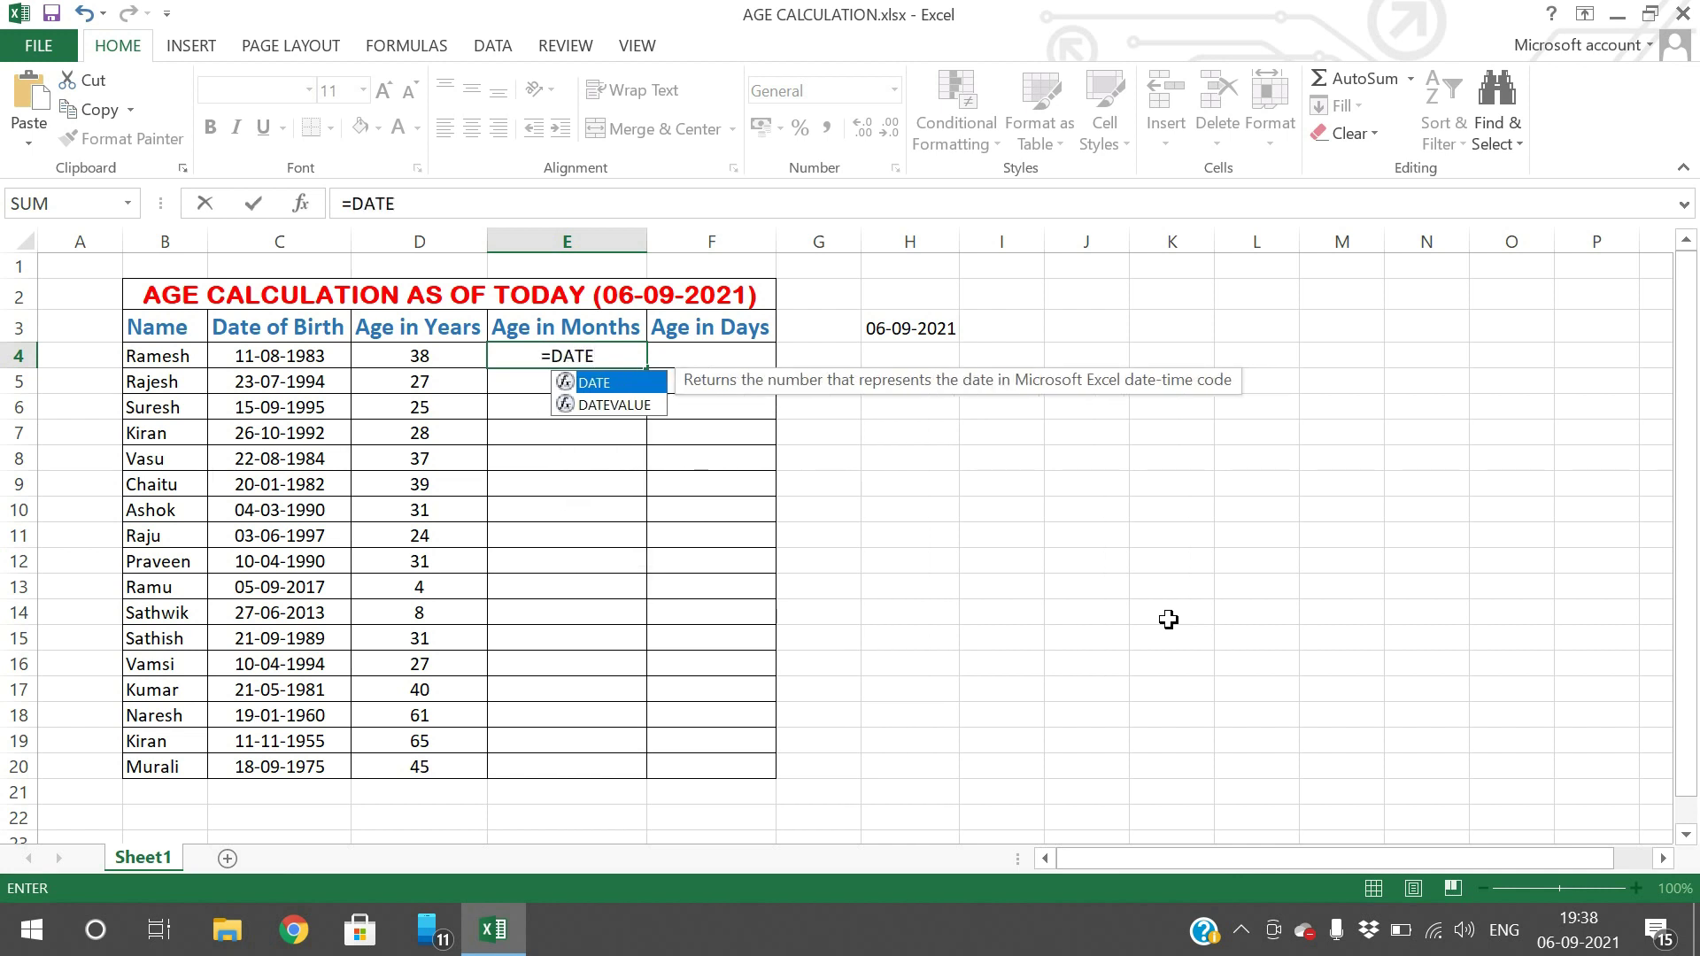
pyautogui.write('DIF(')
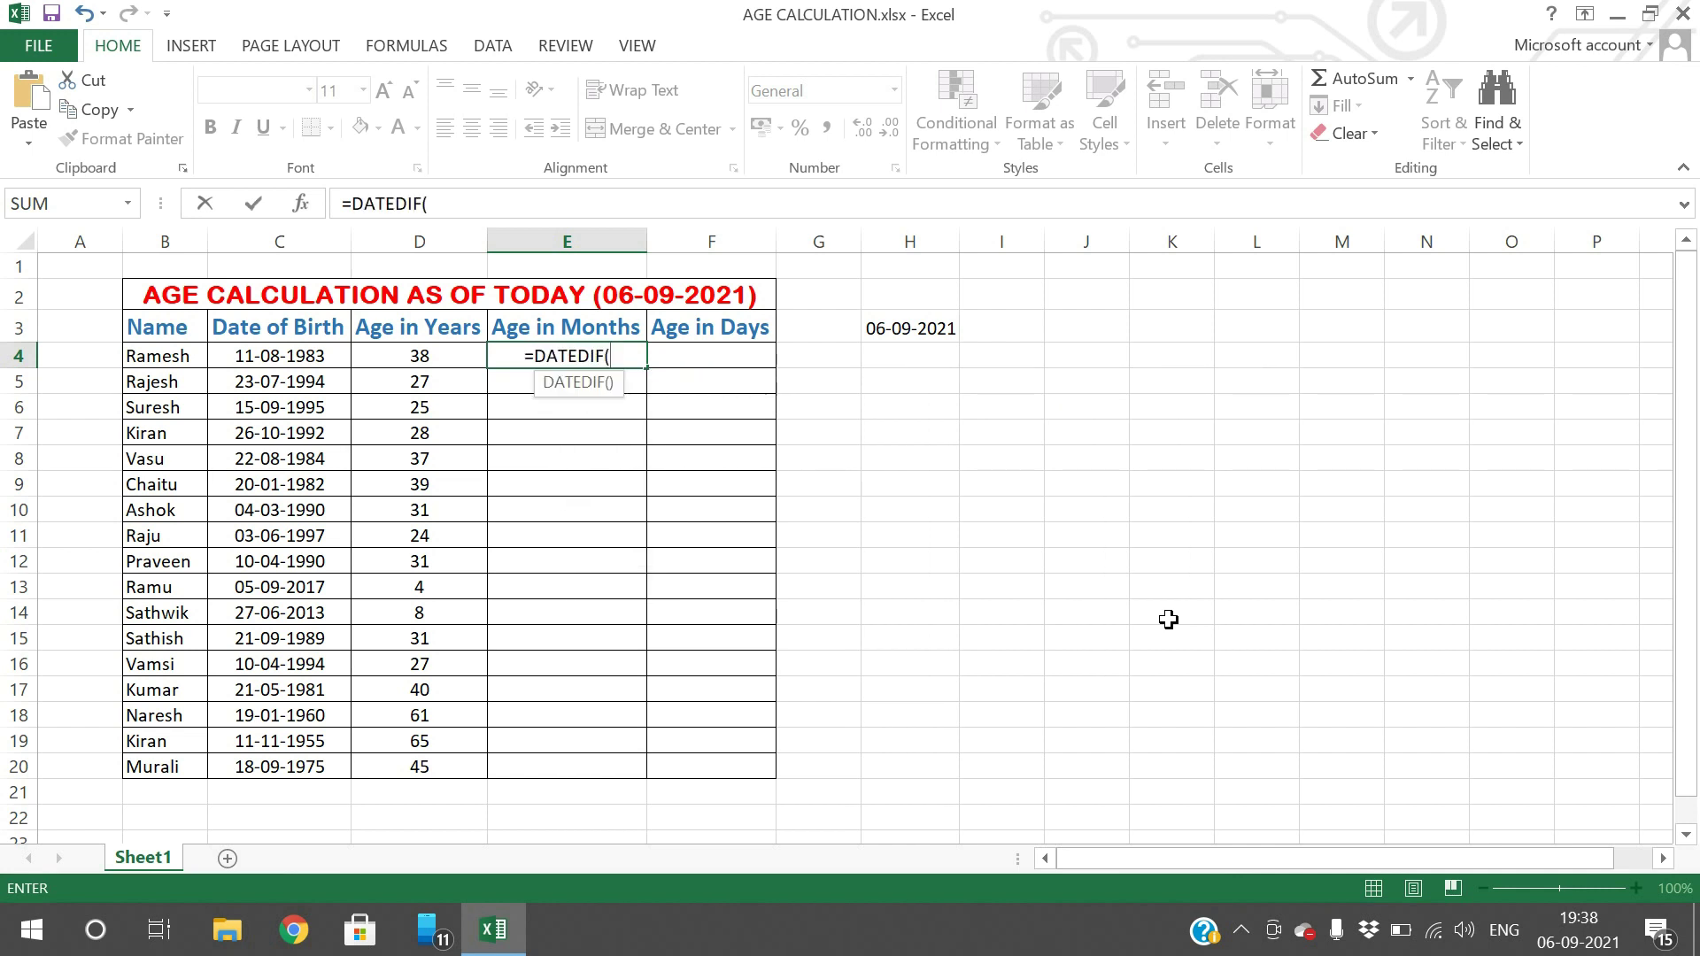
pyautogui.click(292, 358)
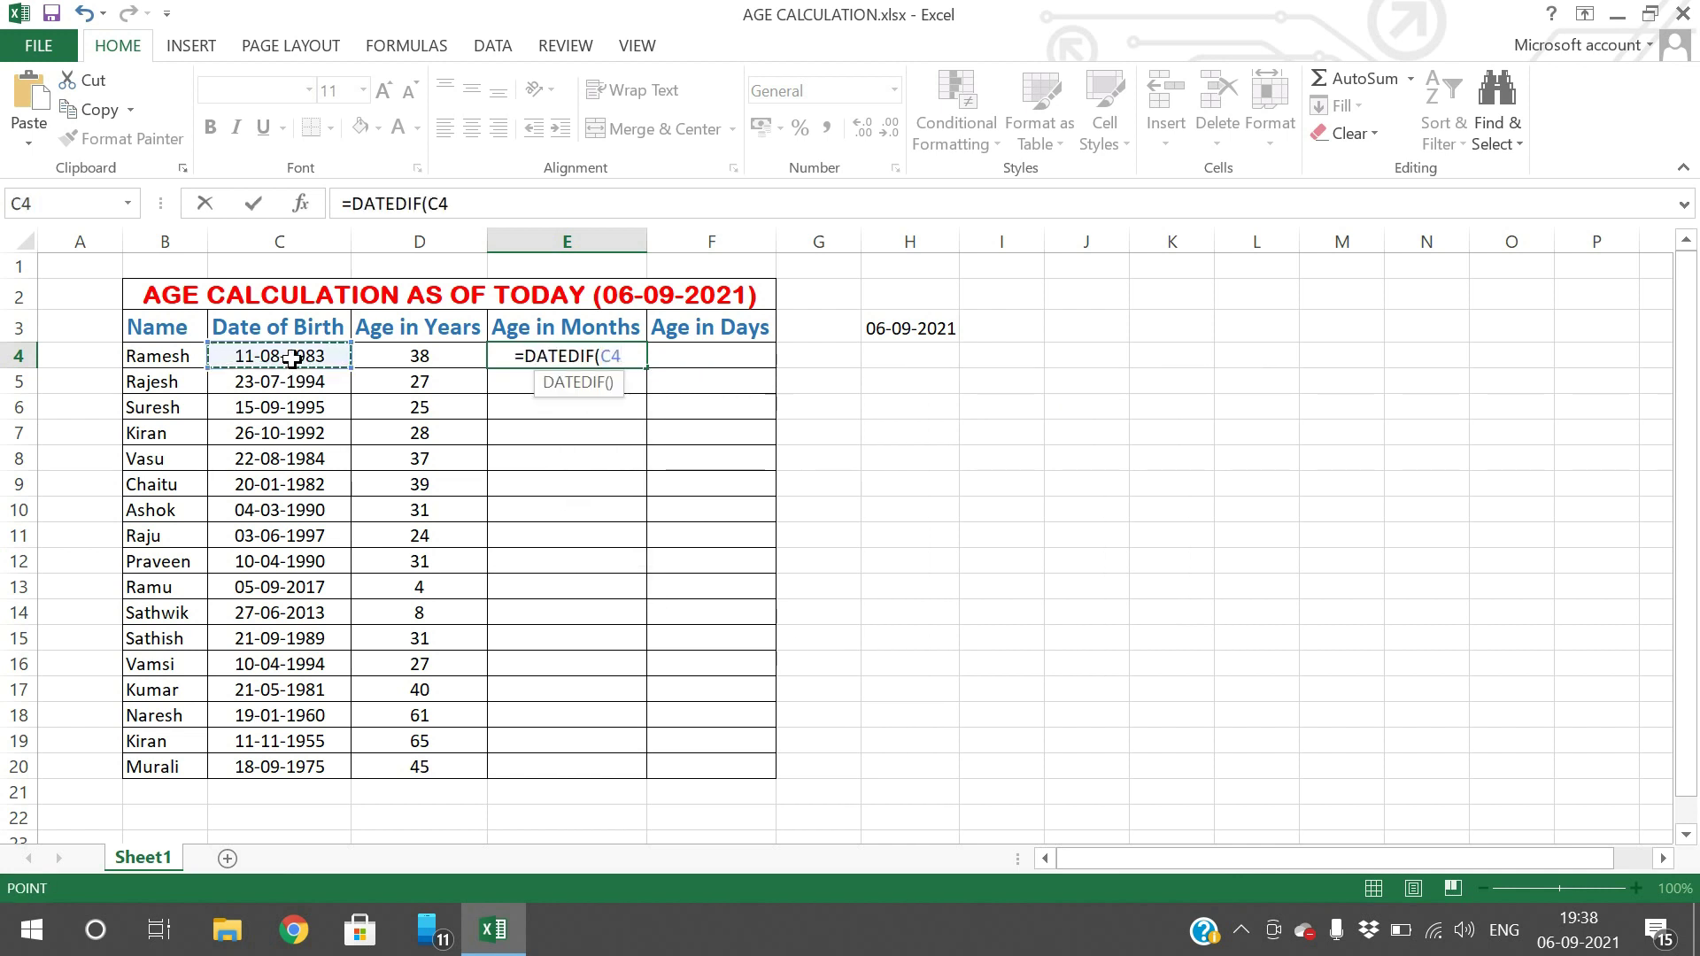
pyautogui.write(',TODAY()')
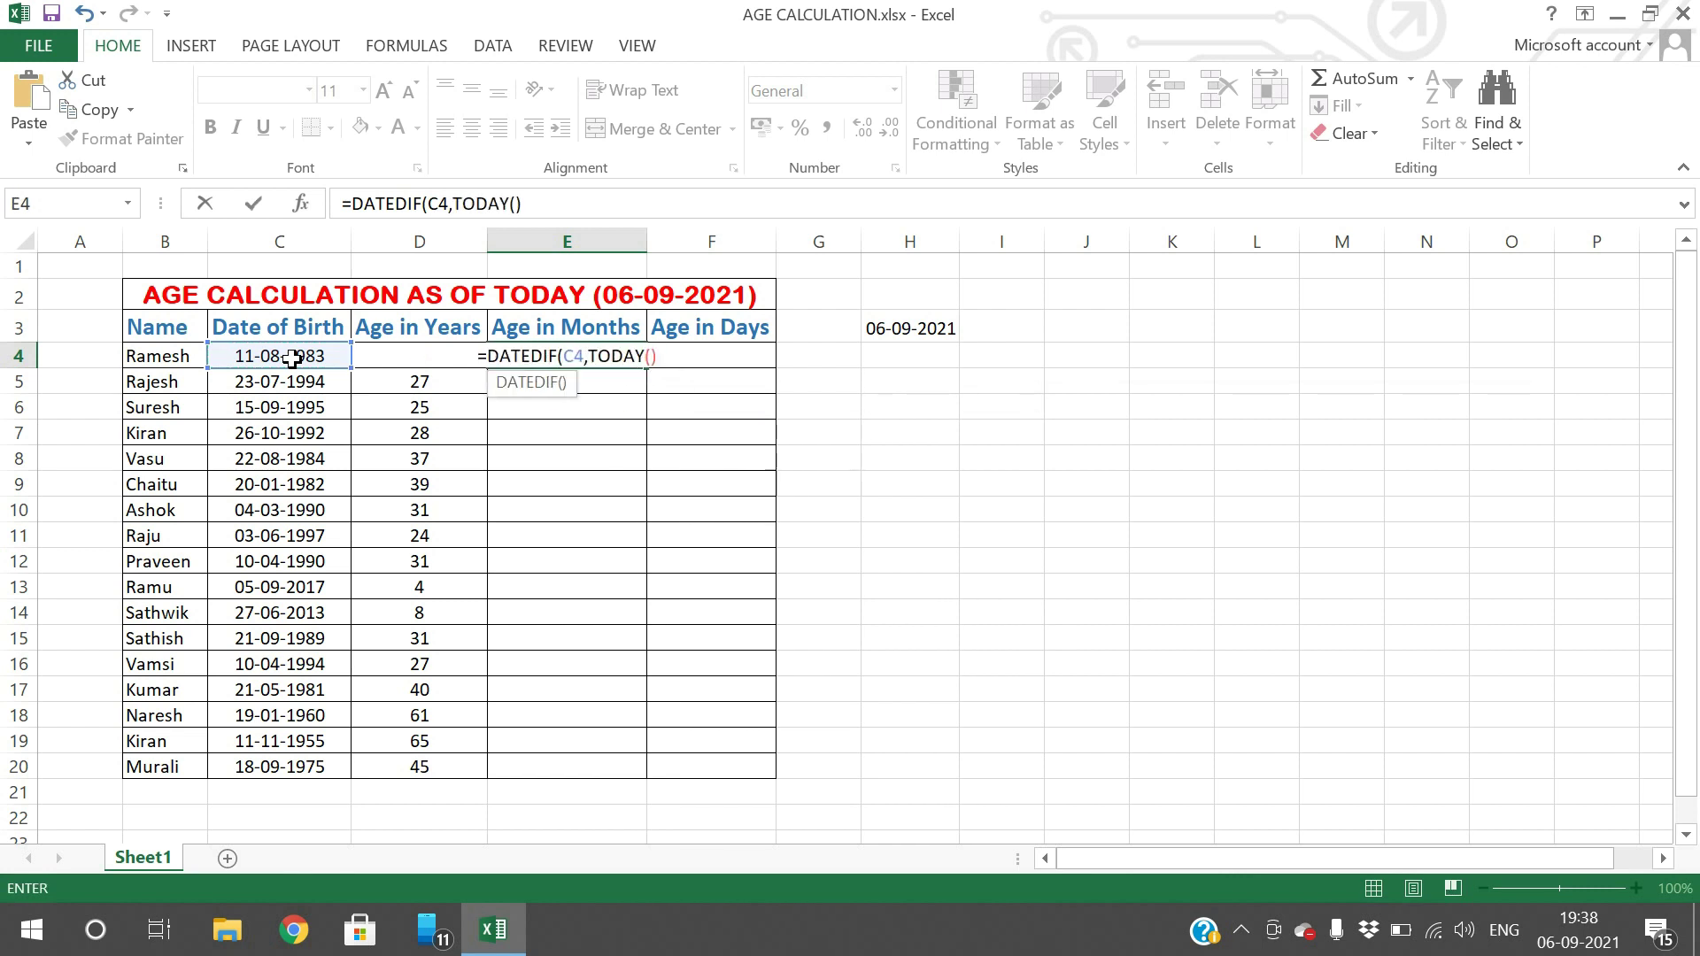
pyautogui.write(',')
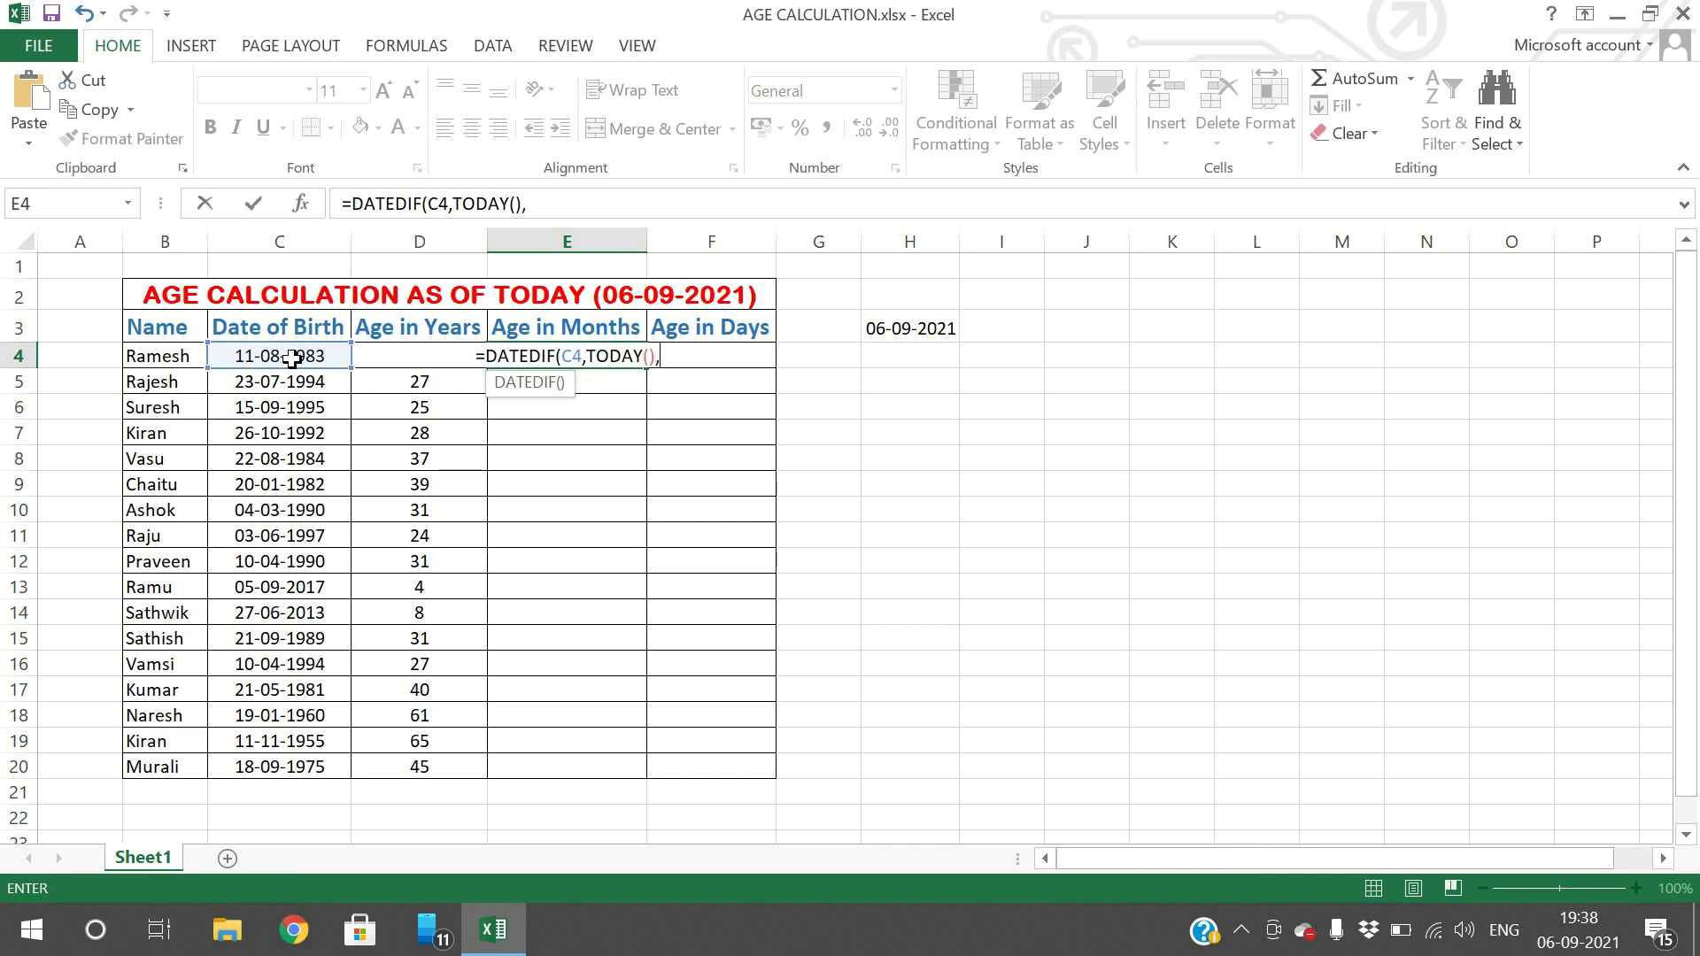
pyautogui.write('"')
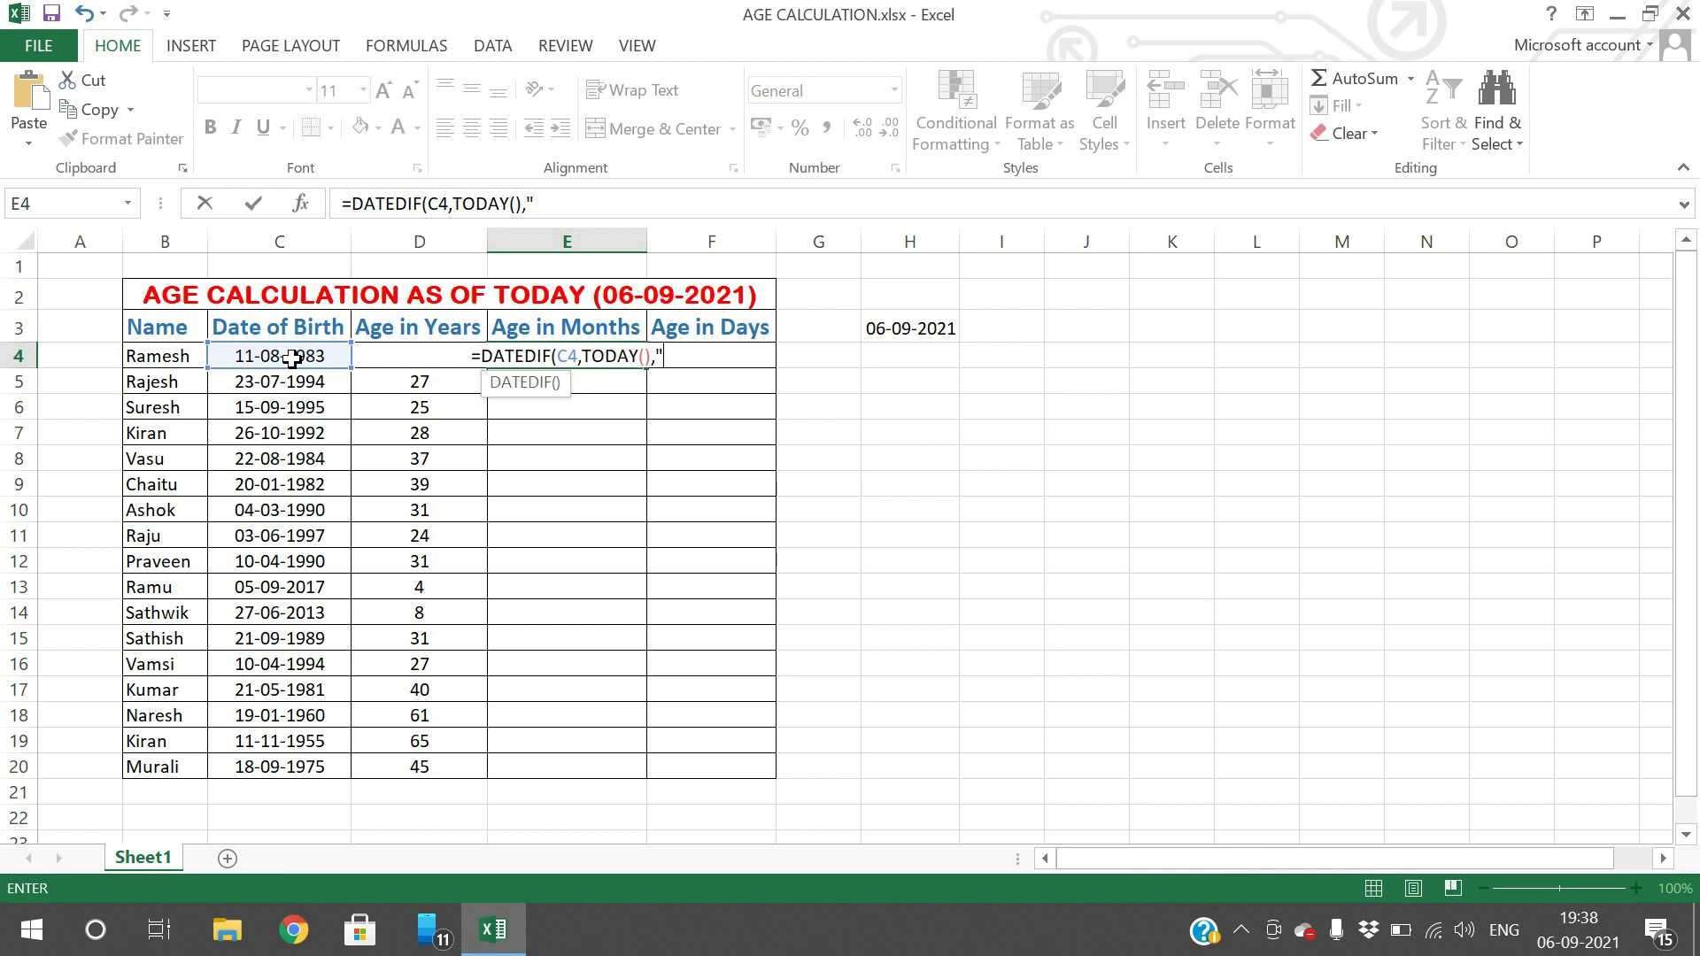
pyautogui.write('M")')
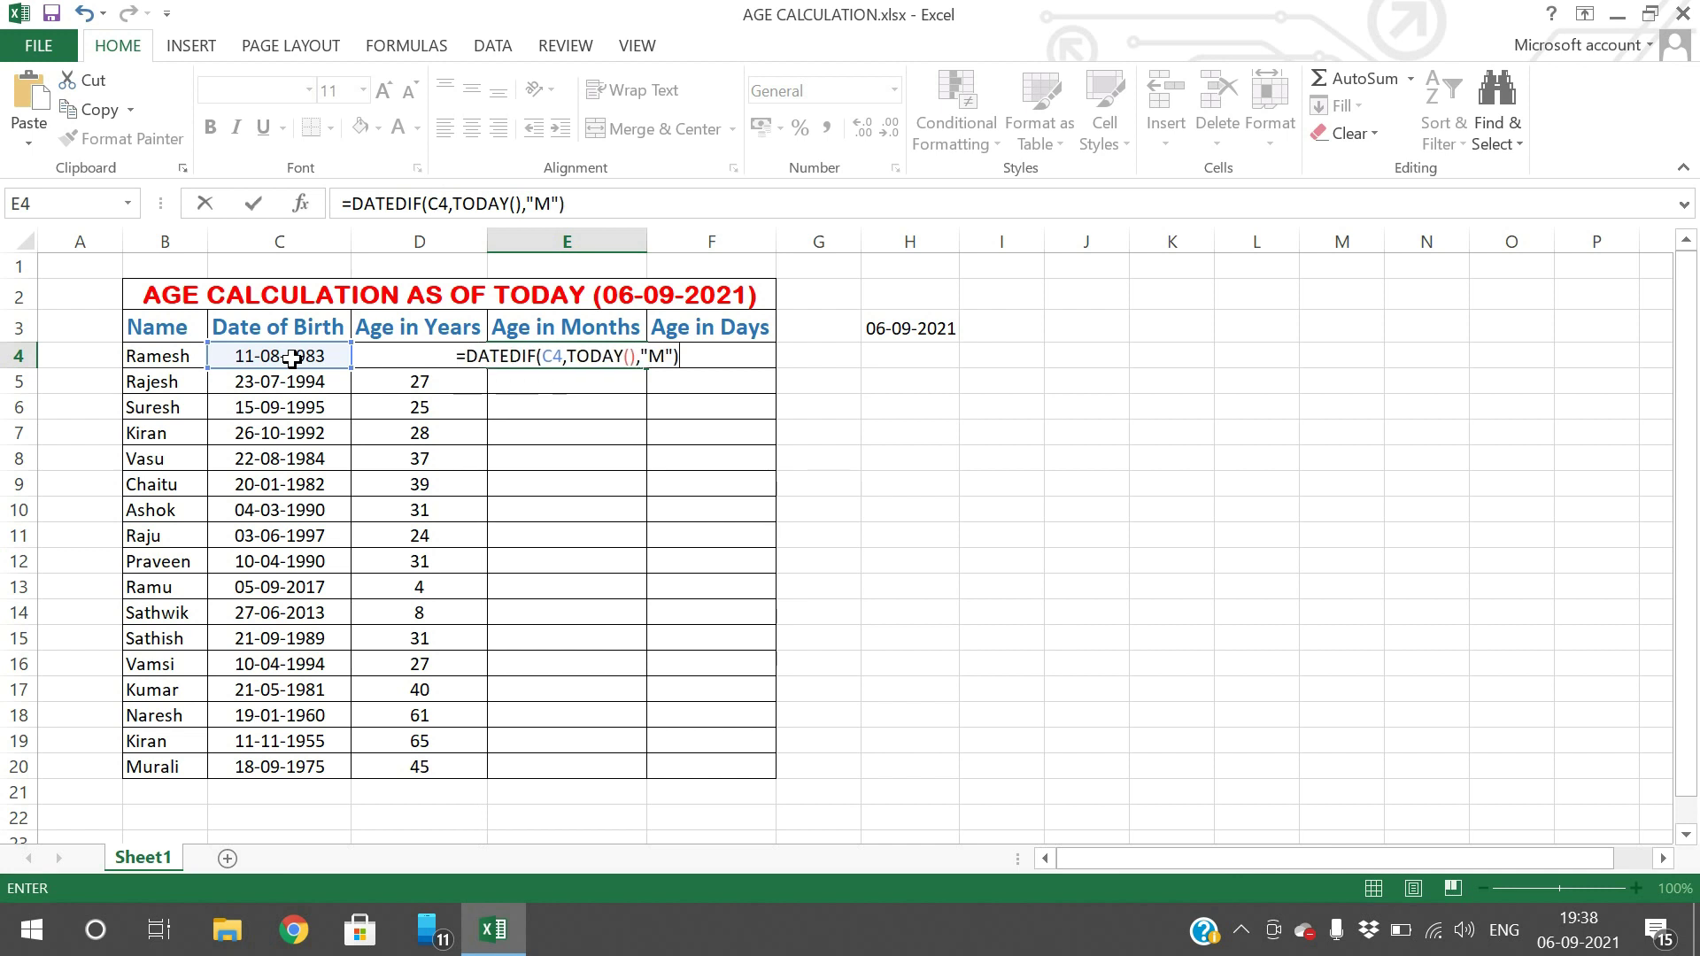
pyautogui.press('Return')
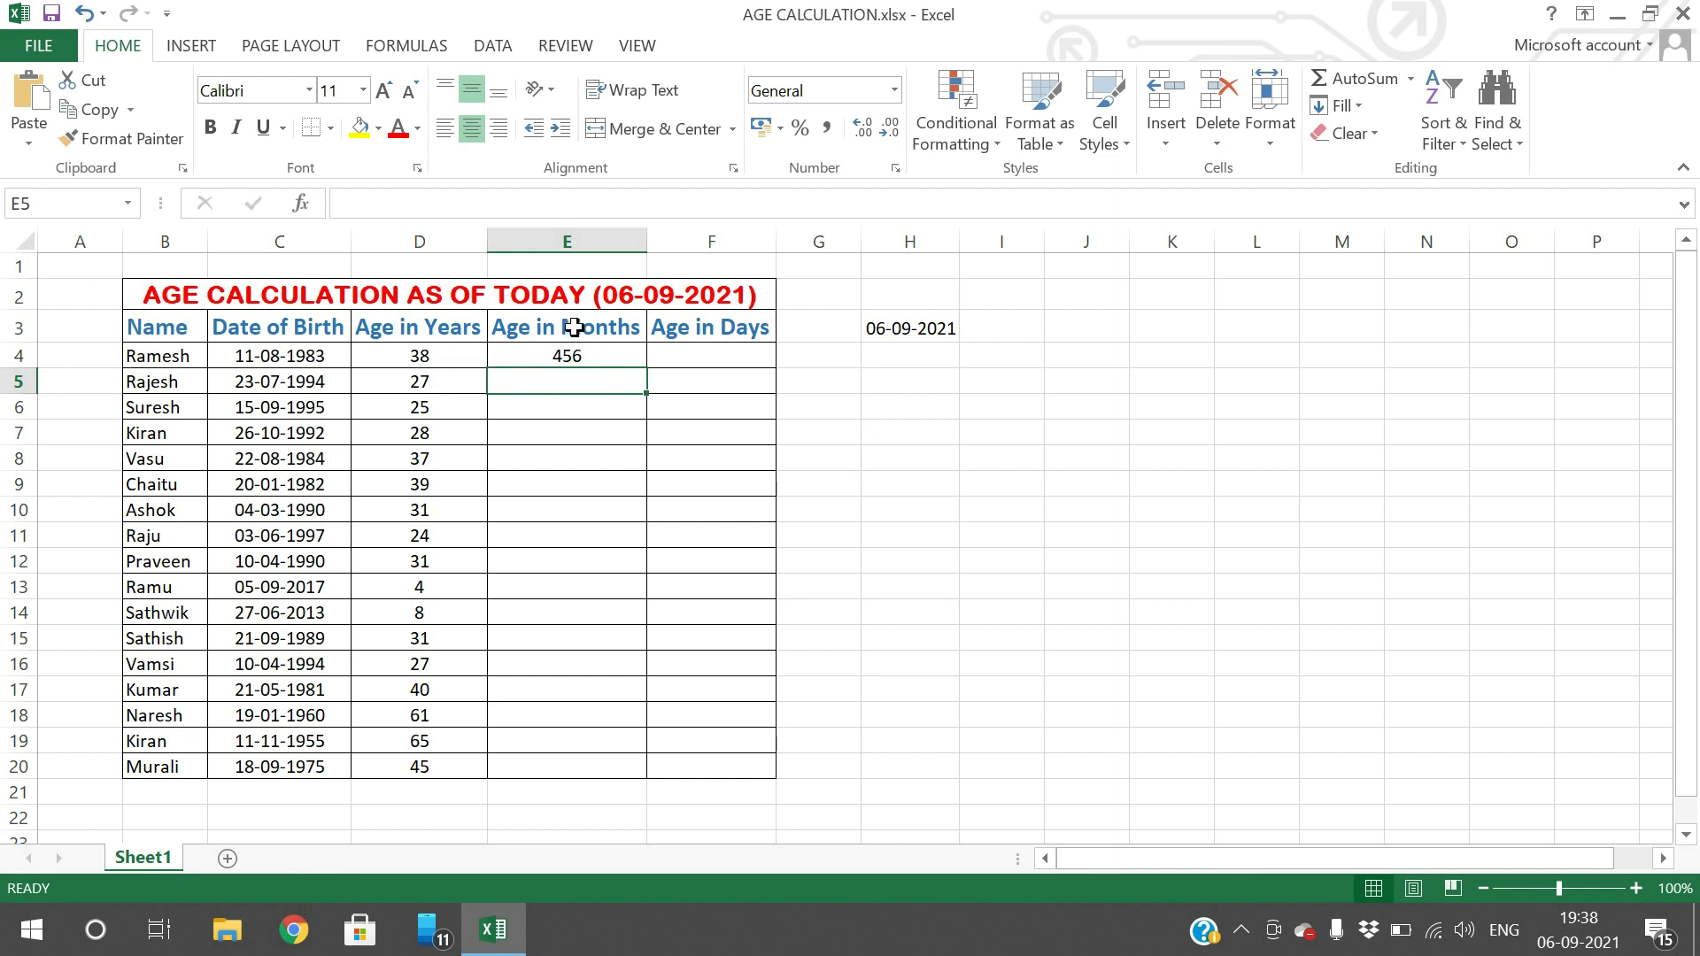
pyautogui.click(600, 359)
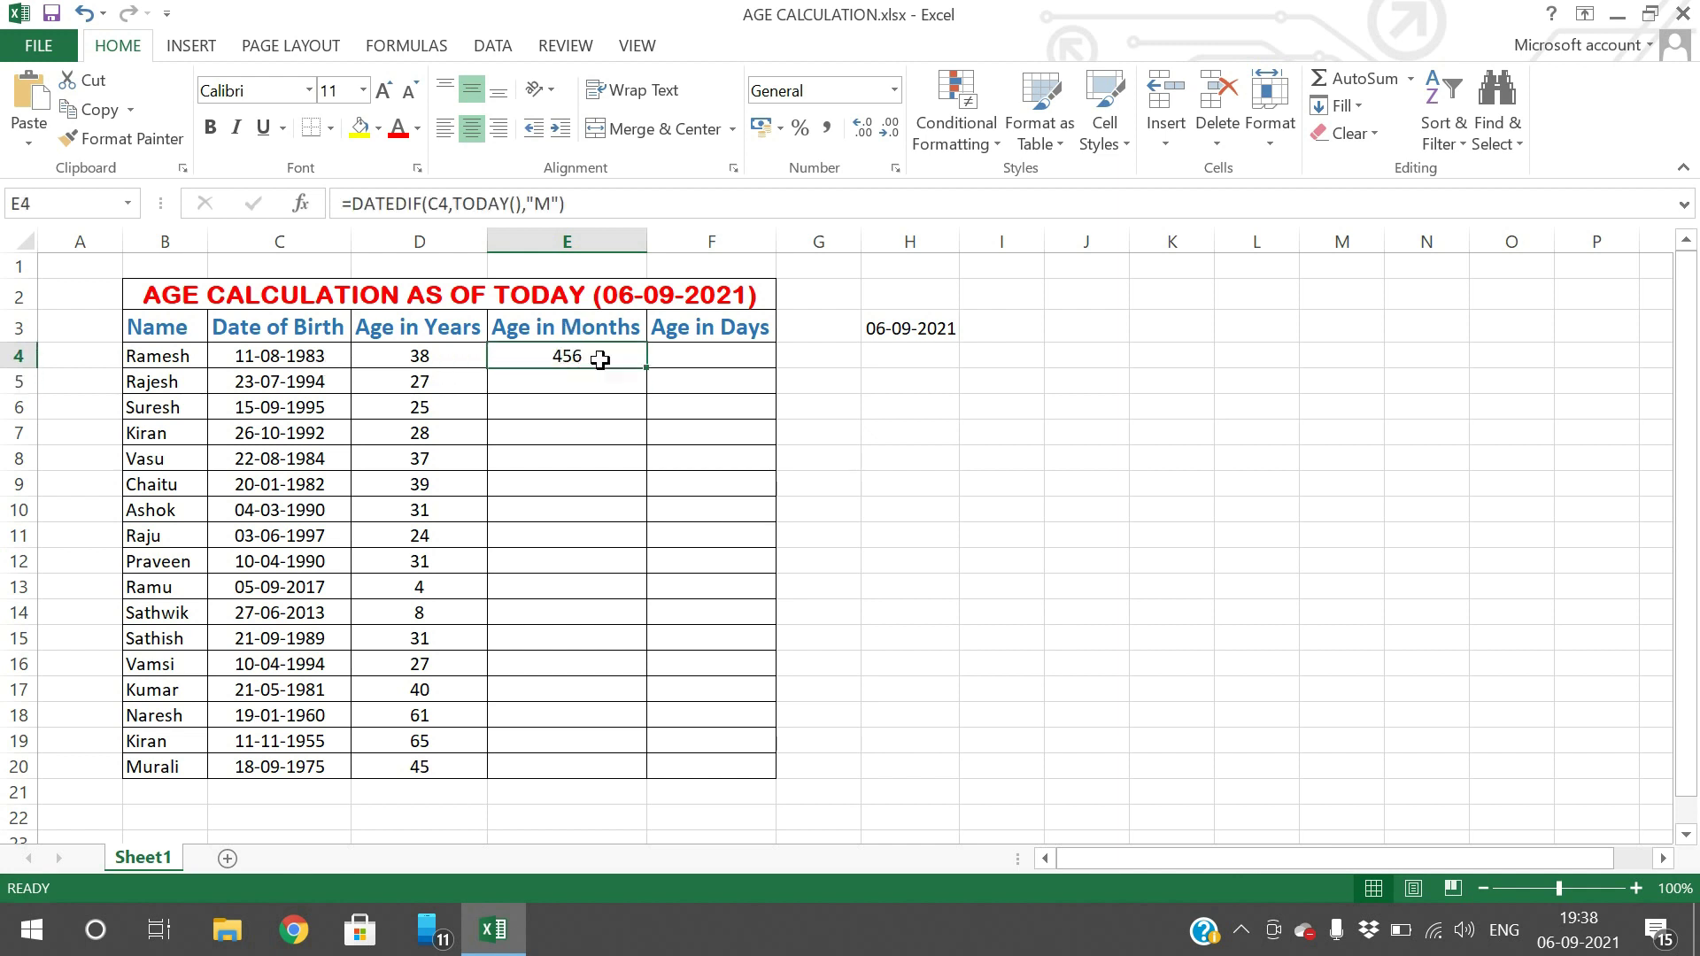
# - Fill the E4 months formula down to E20, showing 48 to 789 months
pyautogui.doubleClick(649, 366)
pyautogui.click(793, 487)
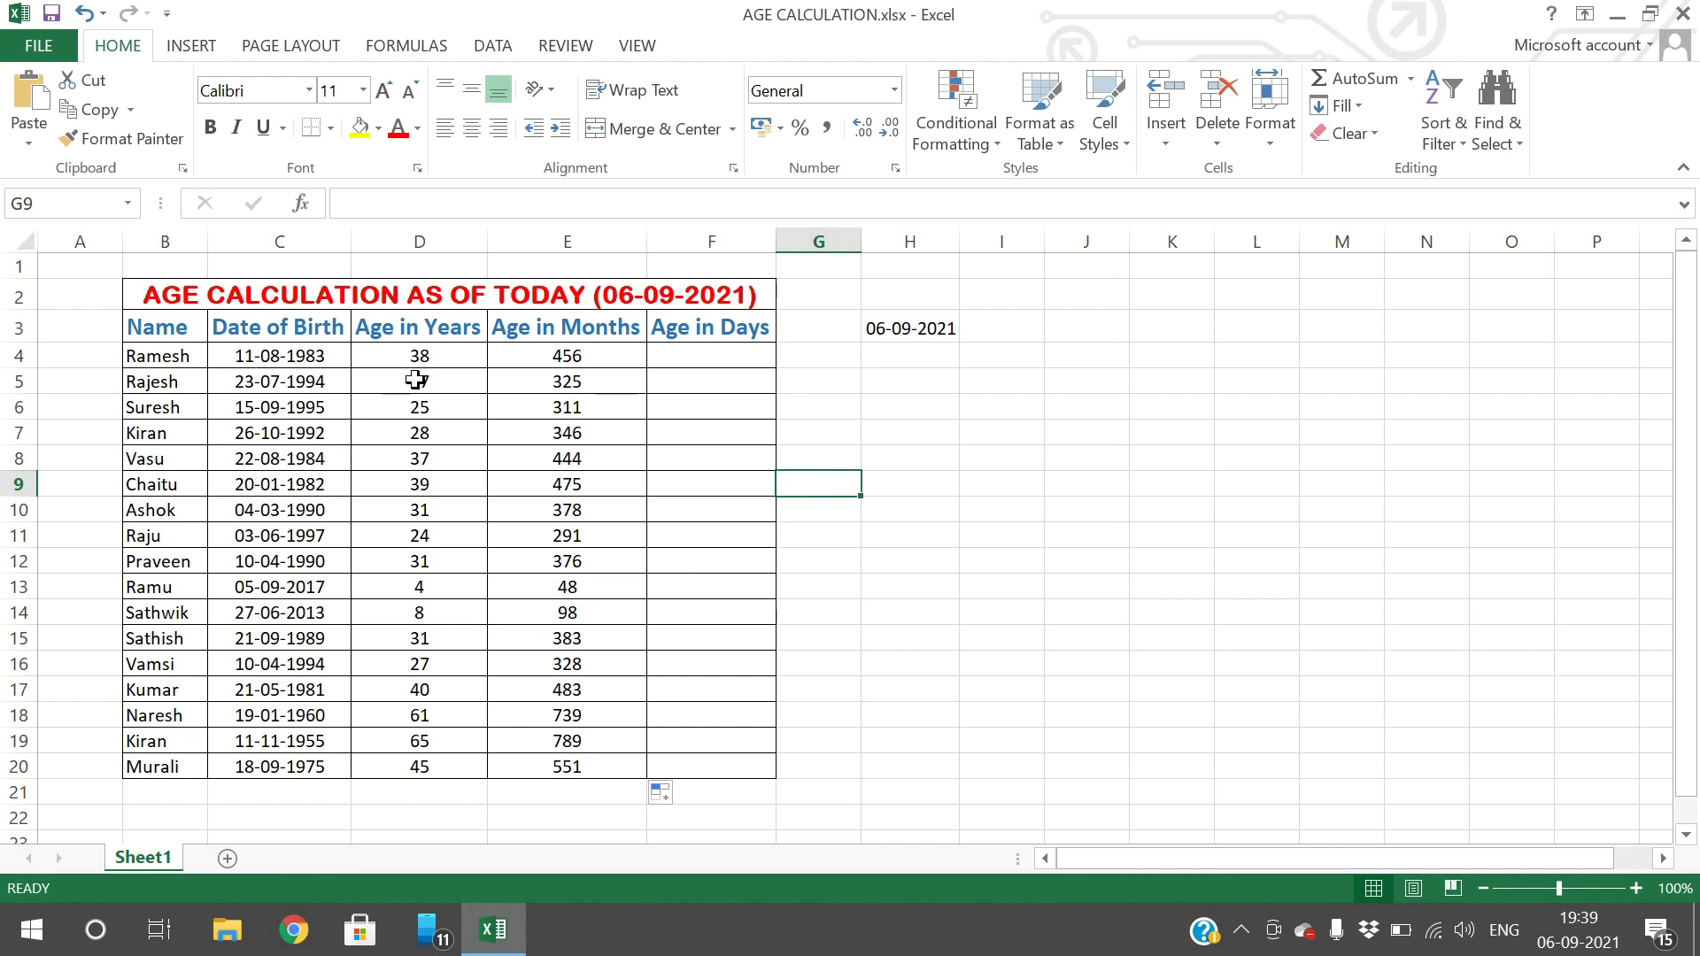
pyautogui.click(672, 350)
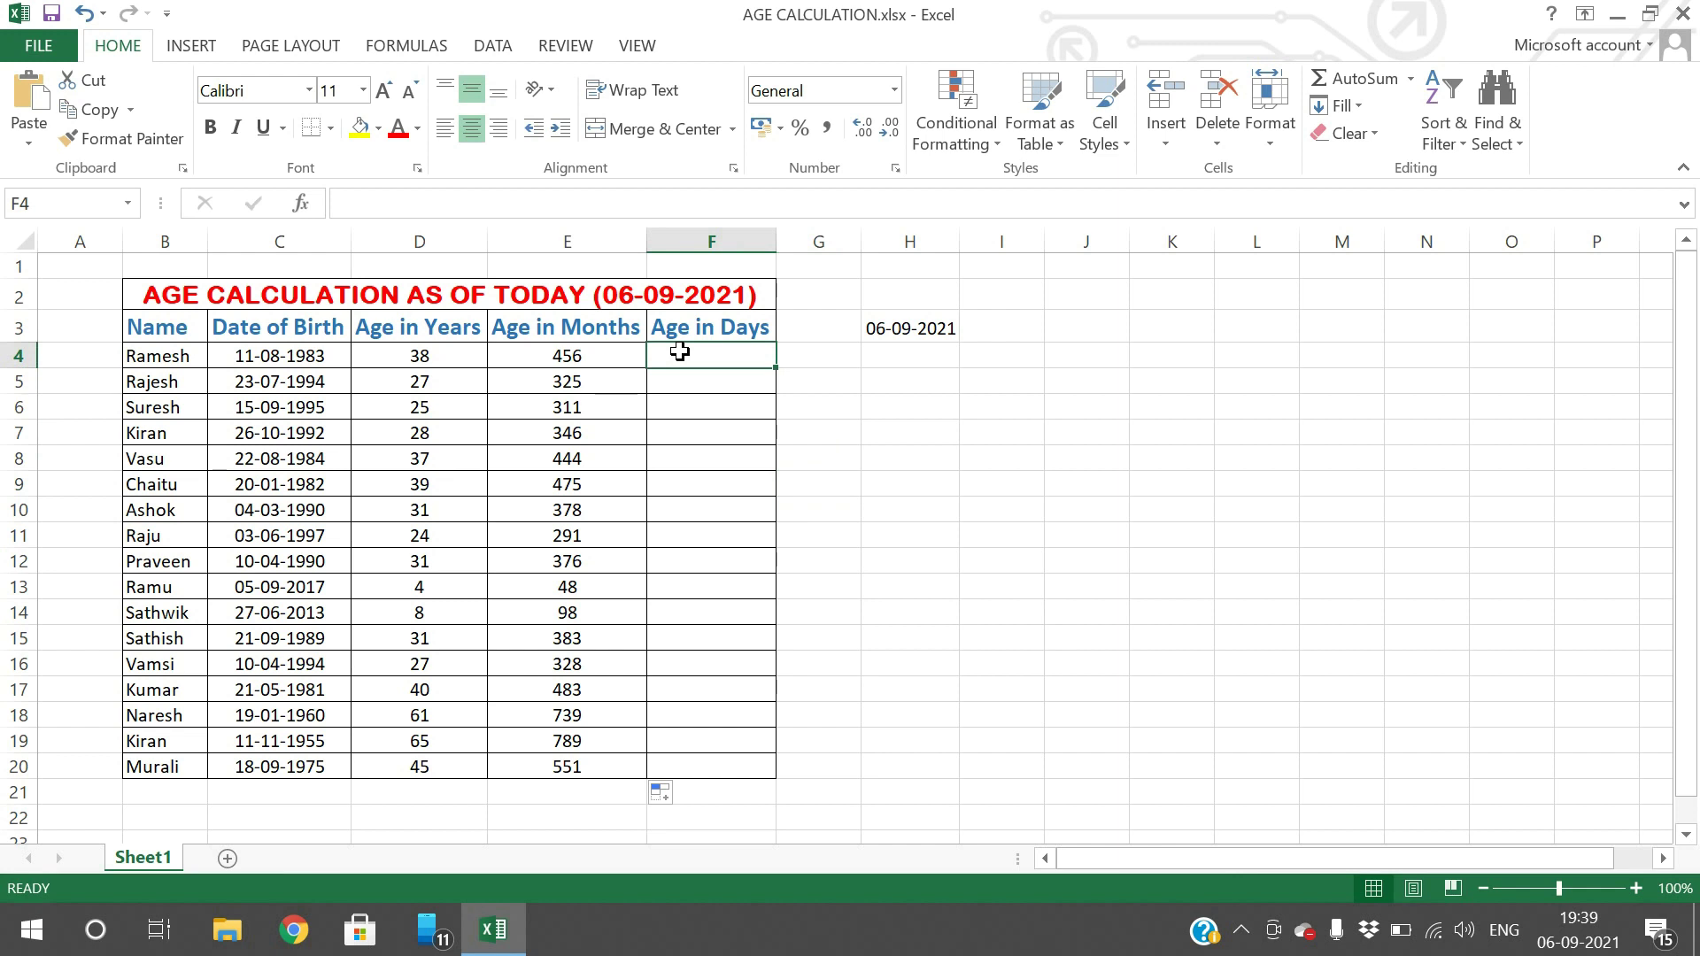
# - Enter =DATEDIF(C4,TODAY(),"D") in F4, fixing typos, so it shows 13906 days
pyautogui.write('=DATEDIF(')
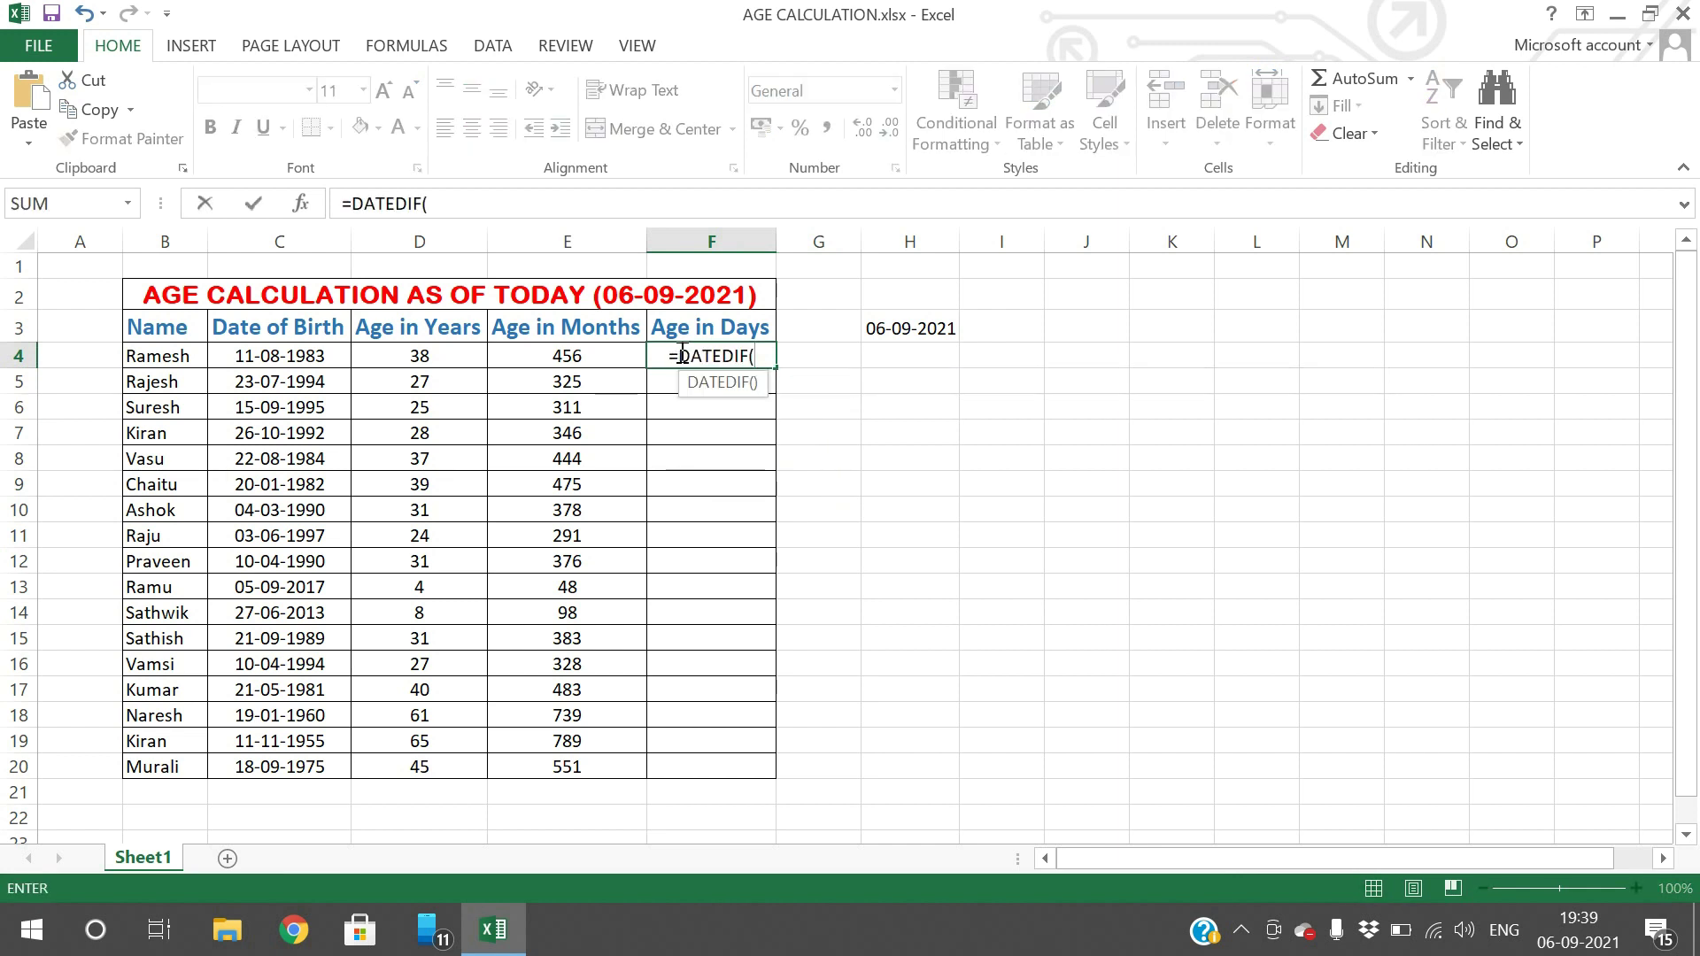
pyautogui.click(592, 352)
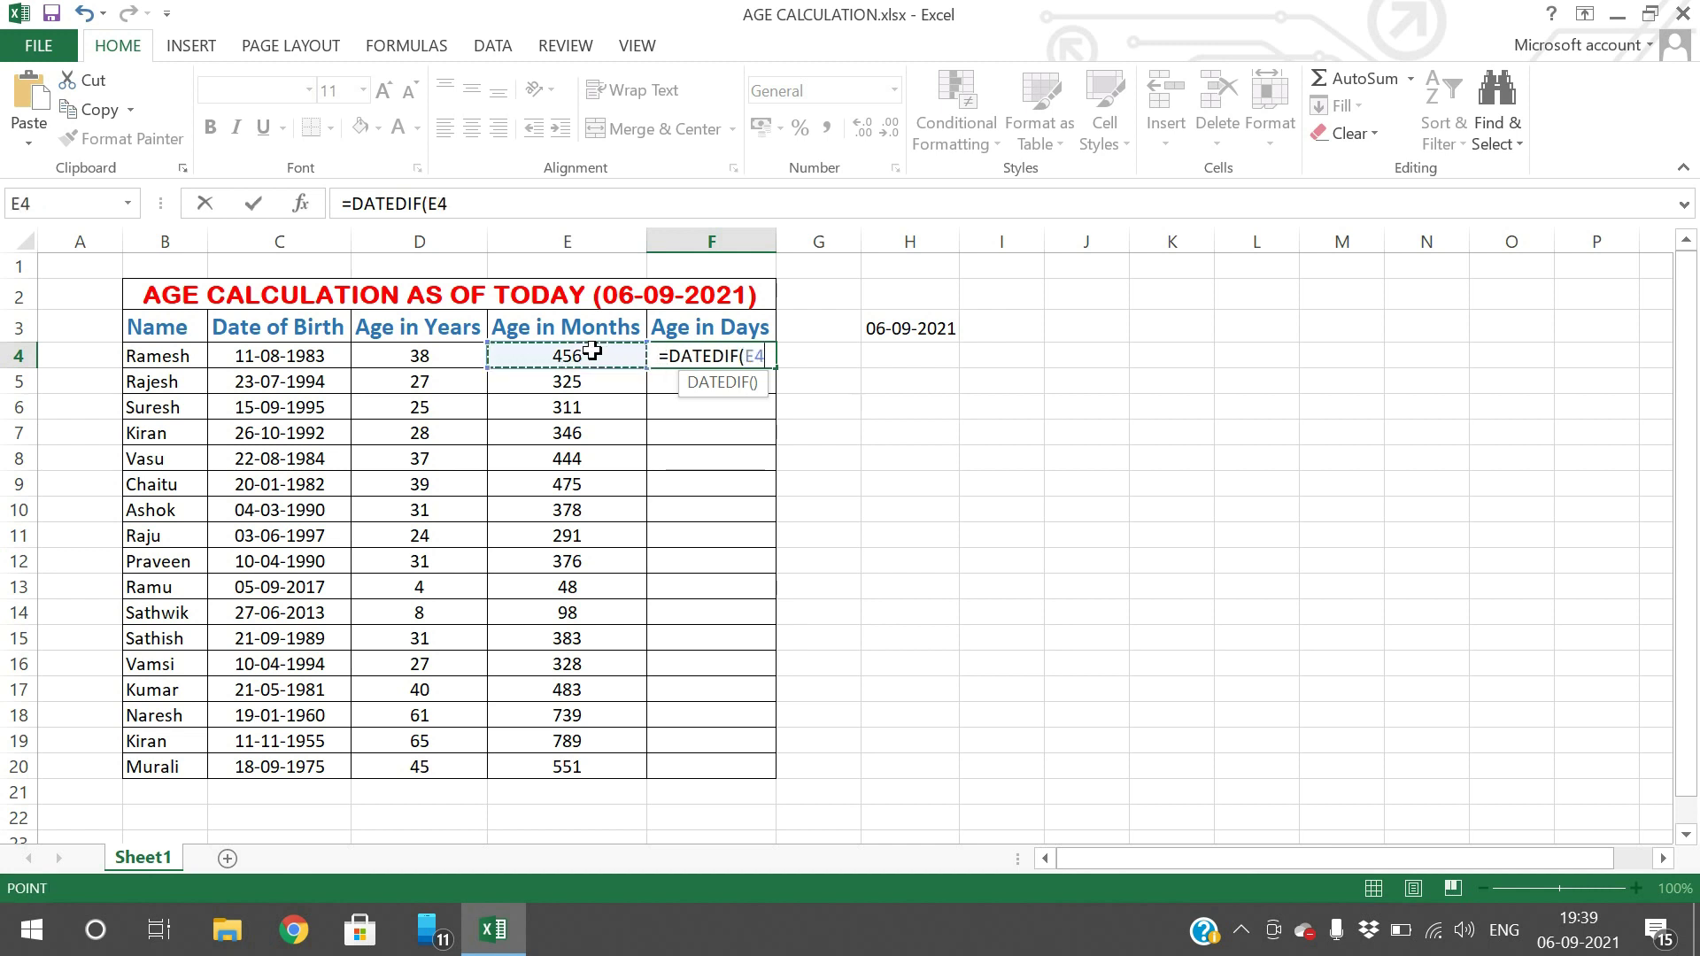
pyautogui.write(',')
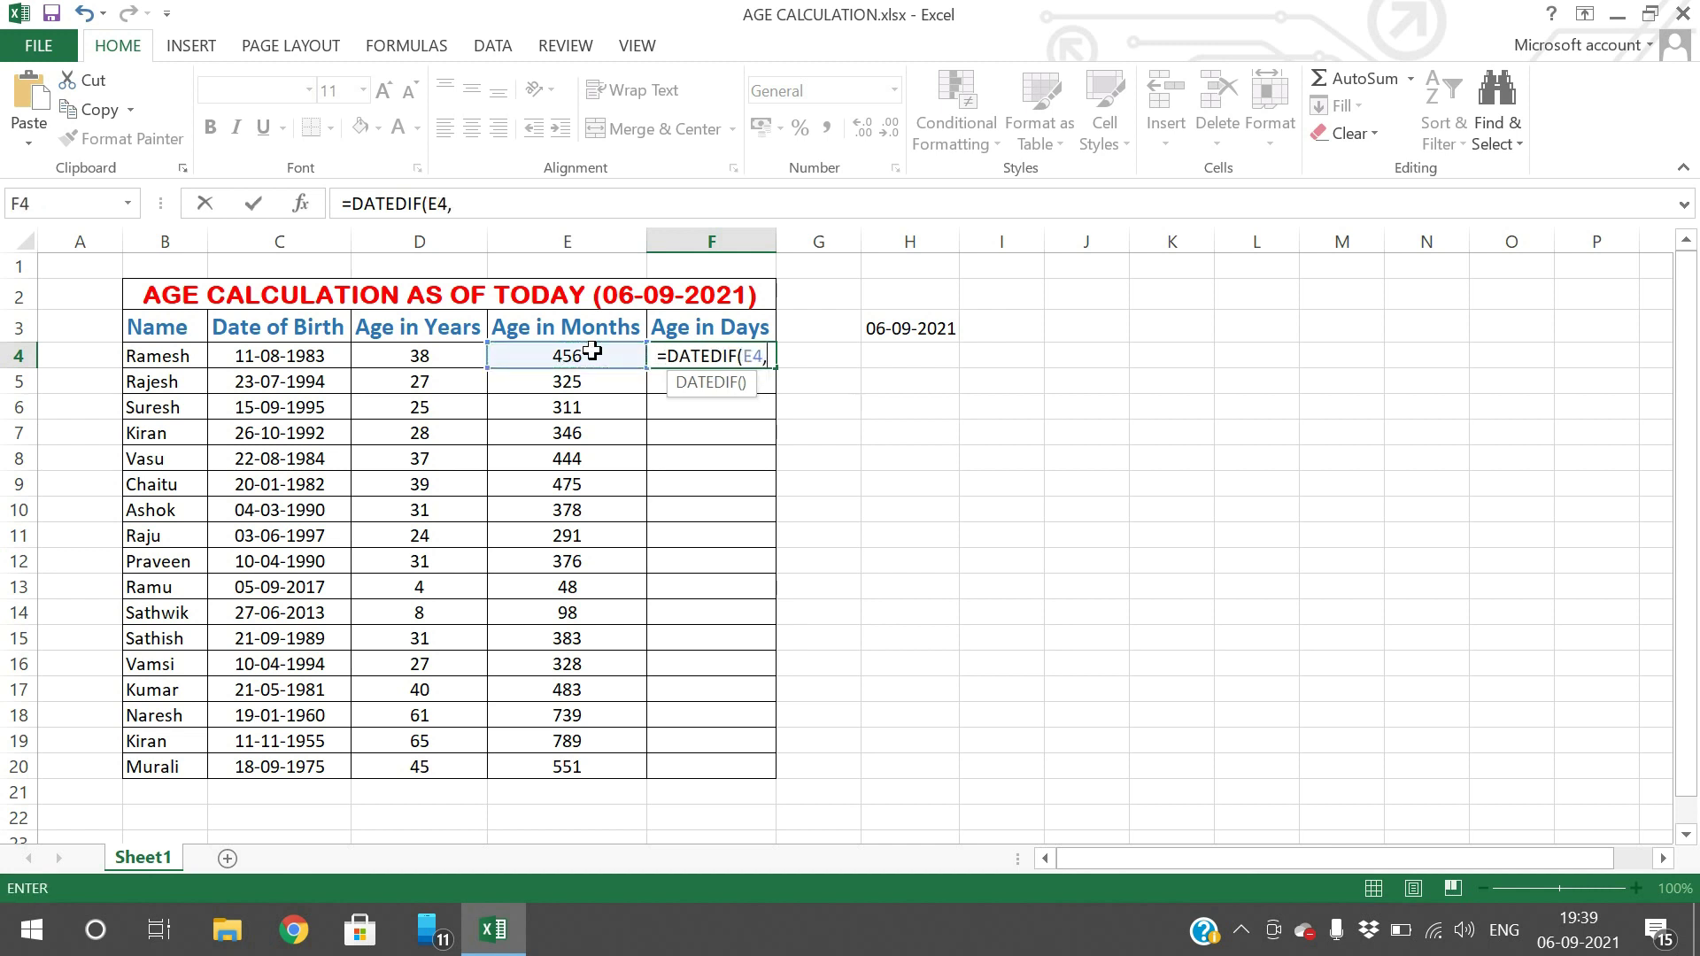
pyautogui.press('BackSpace')
pyautogui.press('BackSpace')
pyautogui.press('BackSpace')
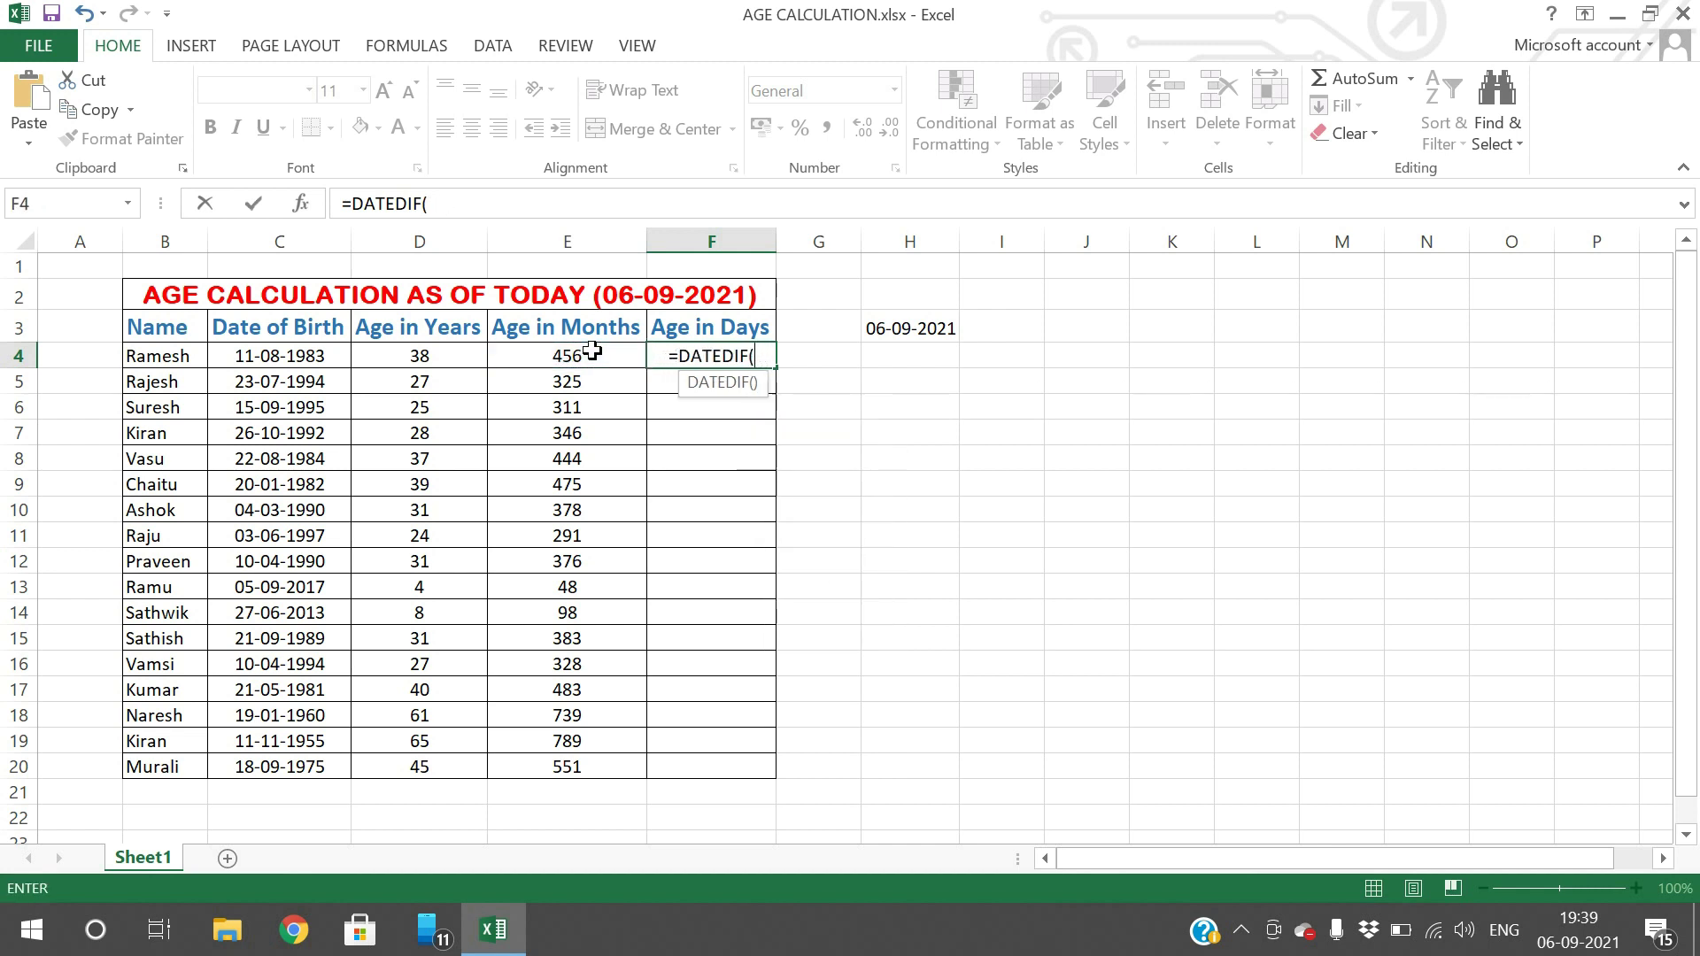
pyautogui.click(333, 360)
pyautogui.write(',T')
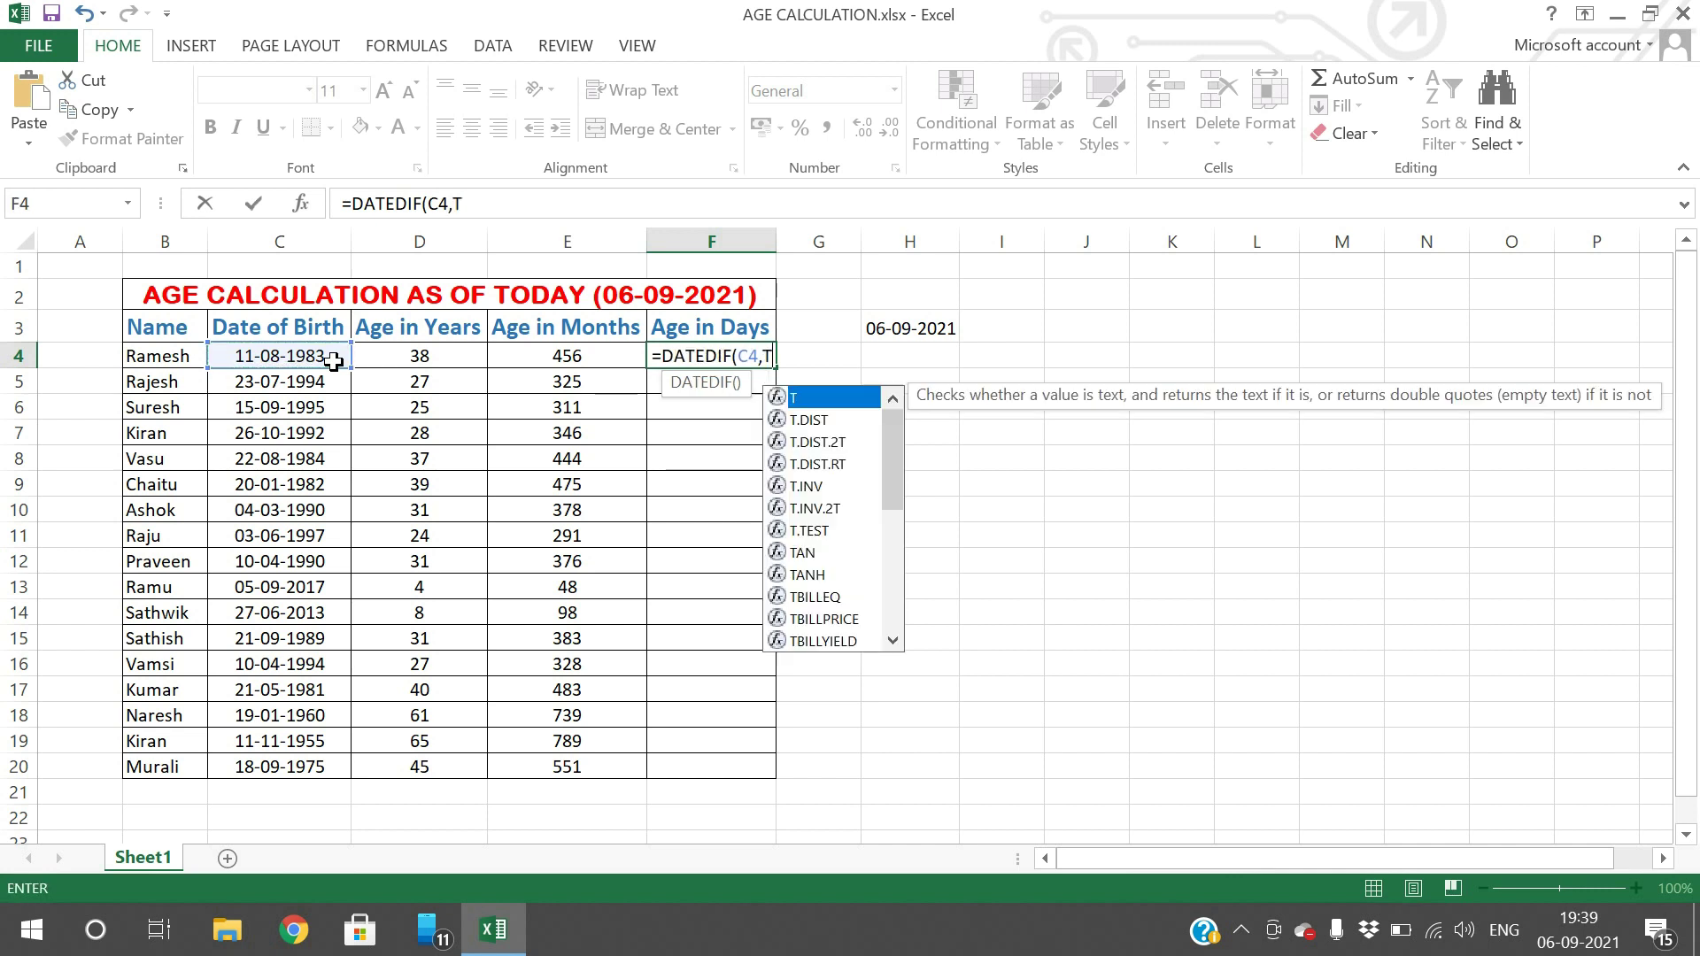
pyautogui.write('ODAY90')
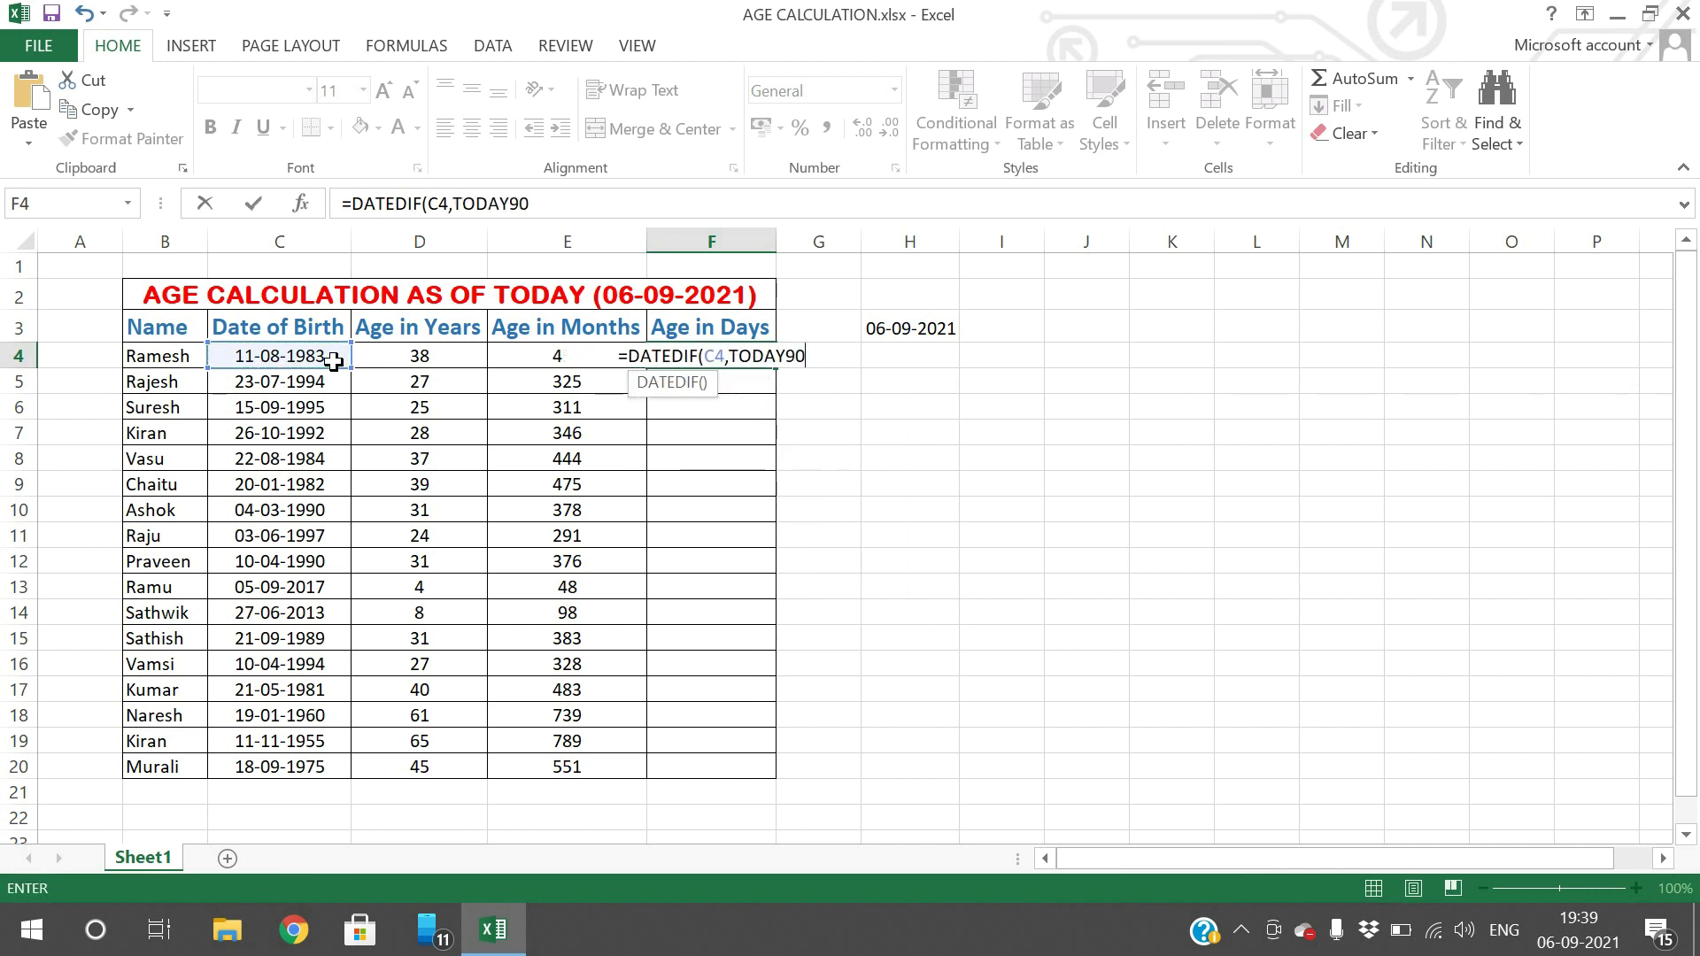
pyautogui.press('BackSpace')
pyautogui.press('BackSpace')
pyautogui.write('()')
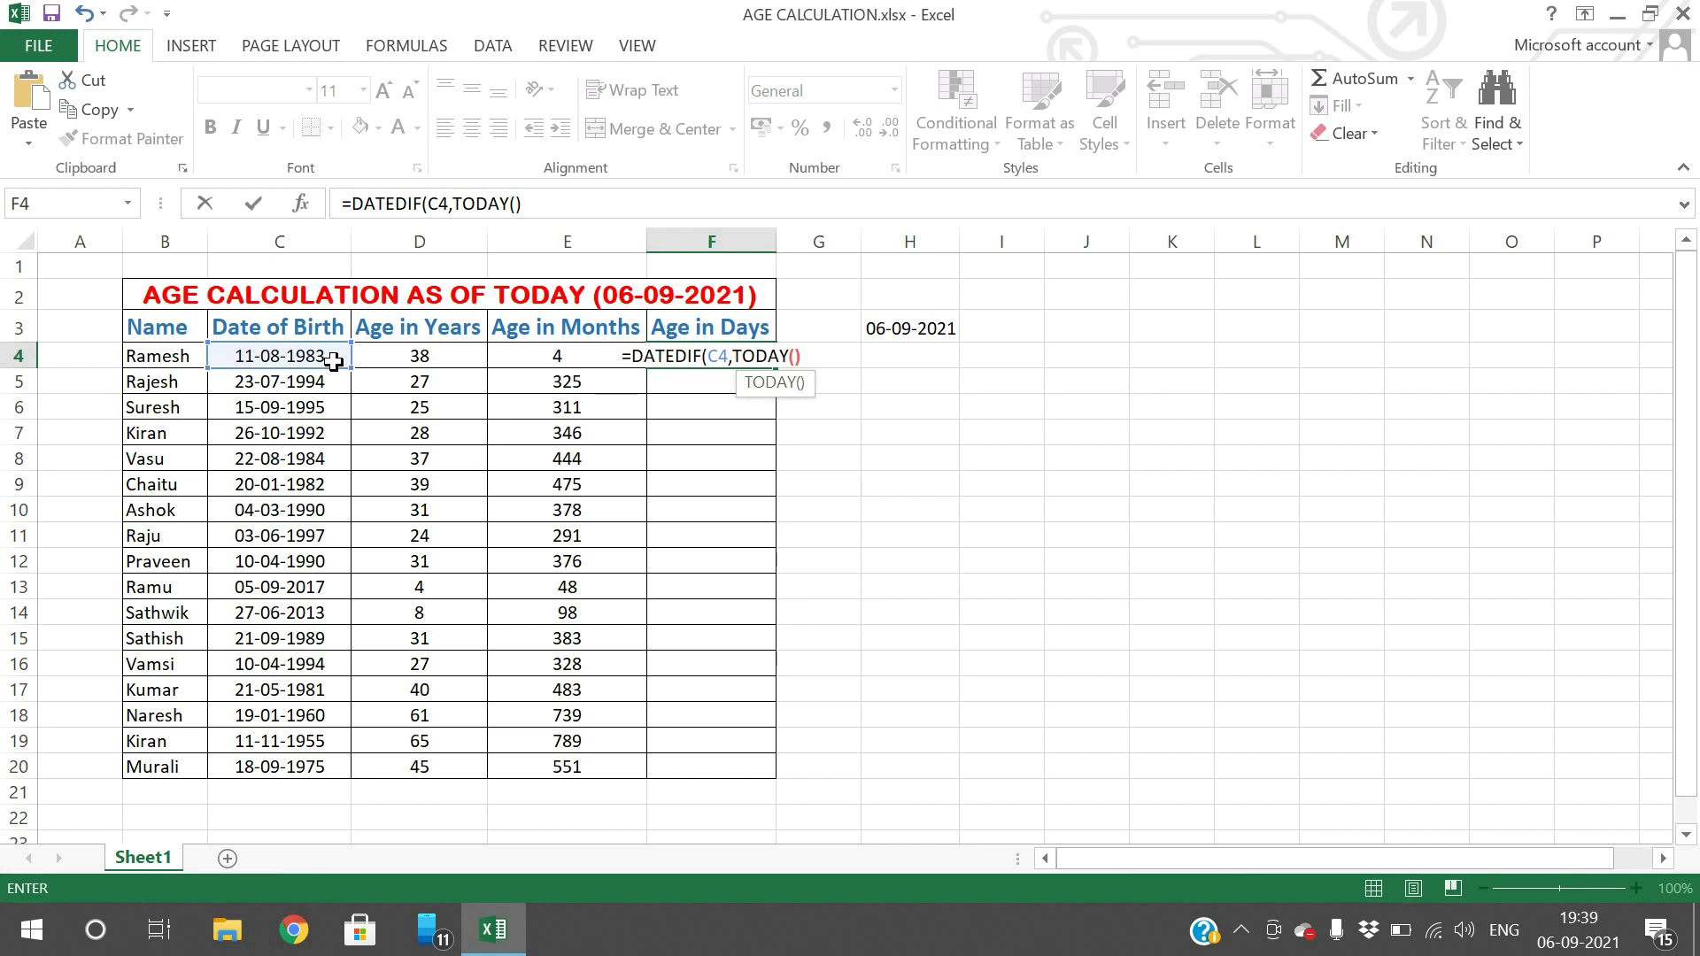
pyautogui.write(',')
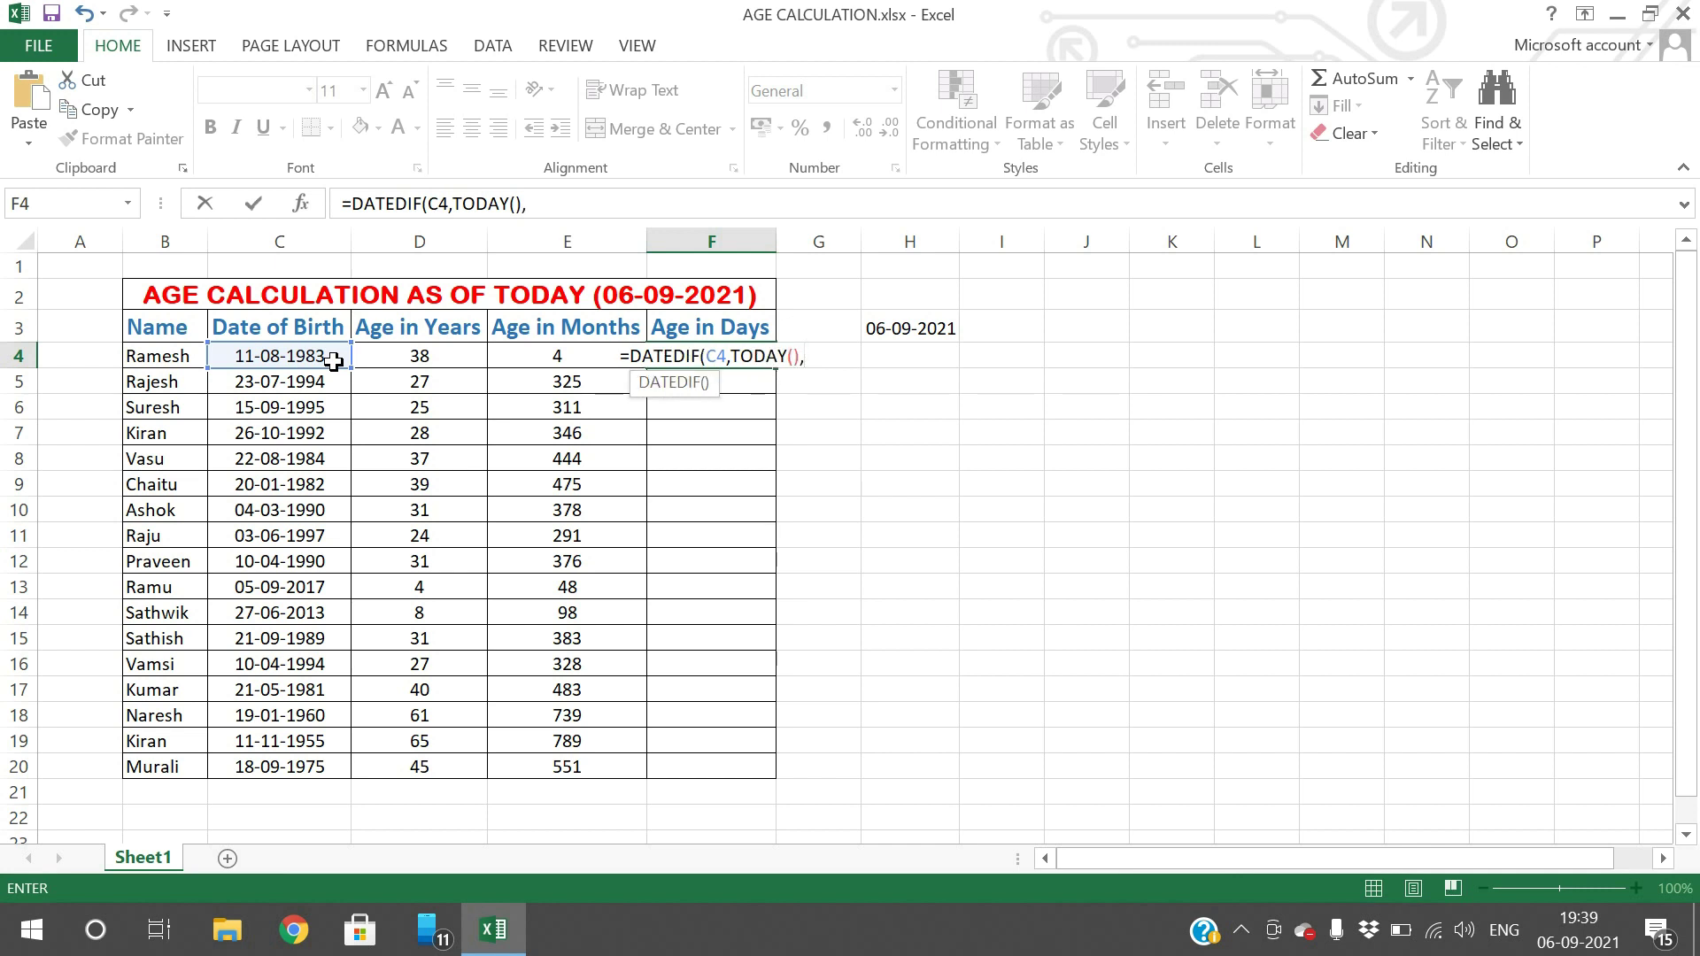
pyautogui.write('"')
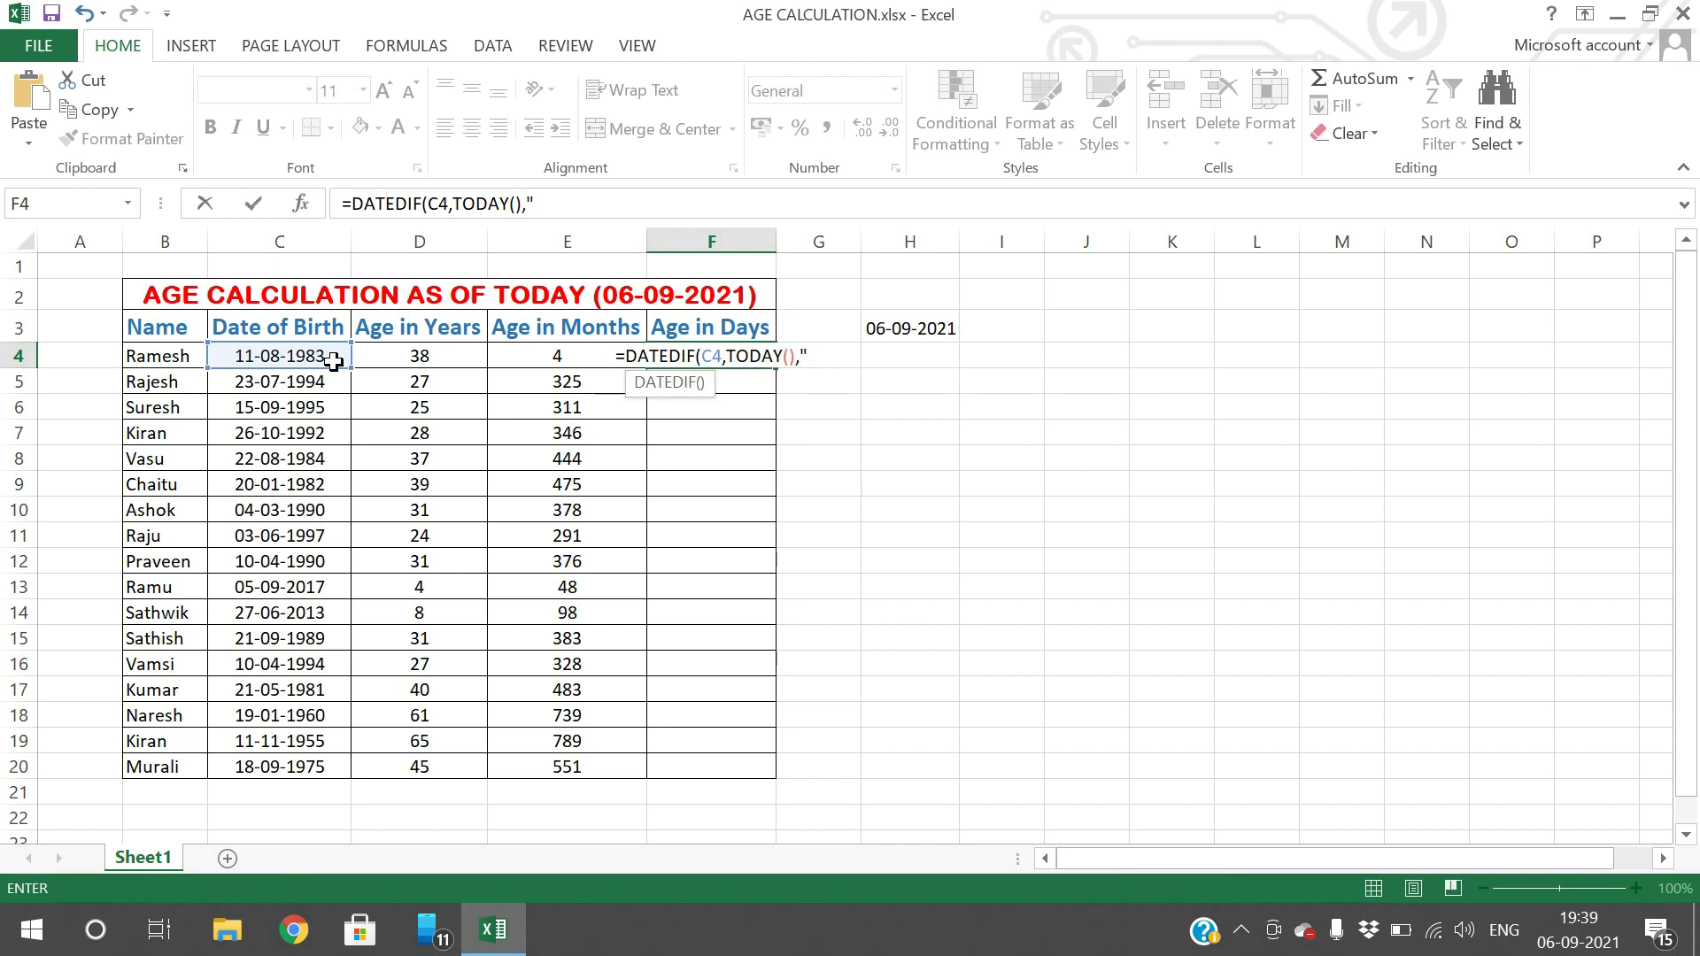
pyautogui.write('D"')
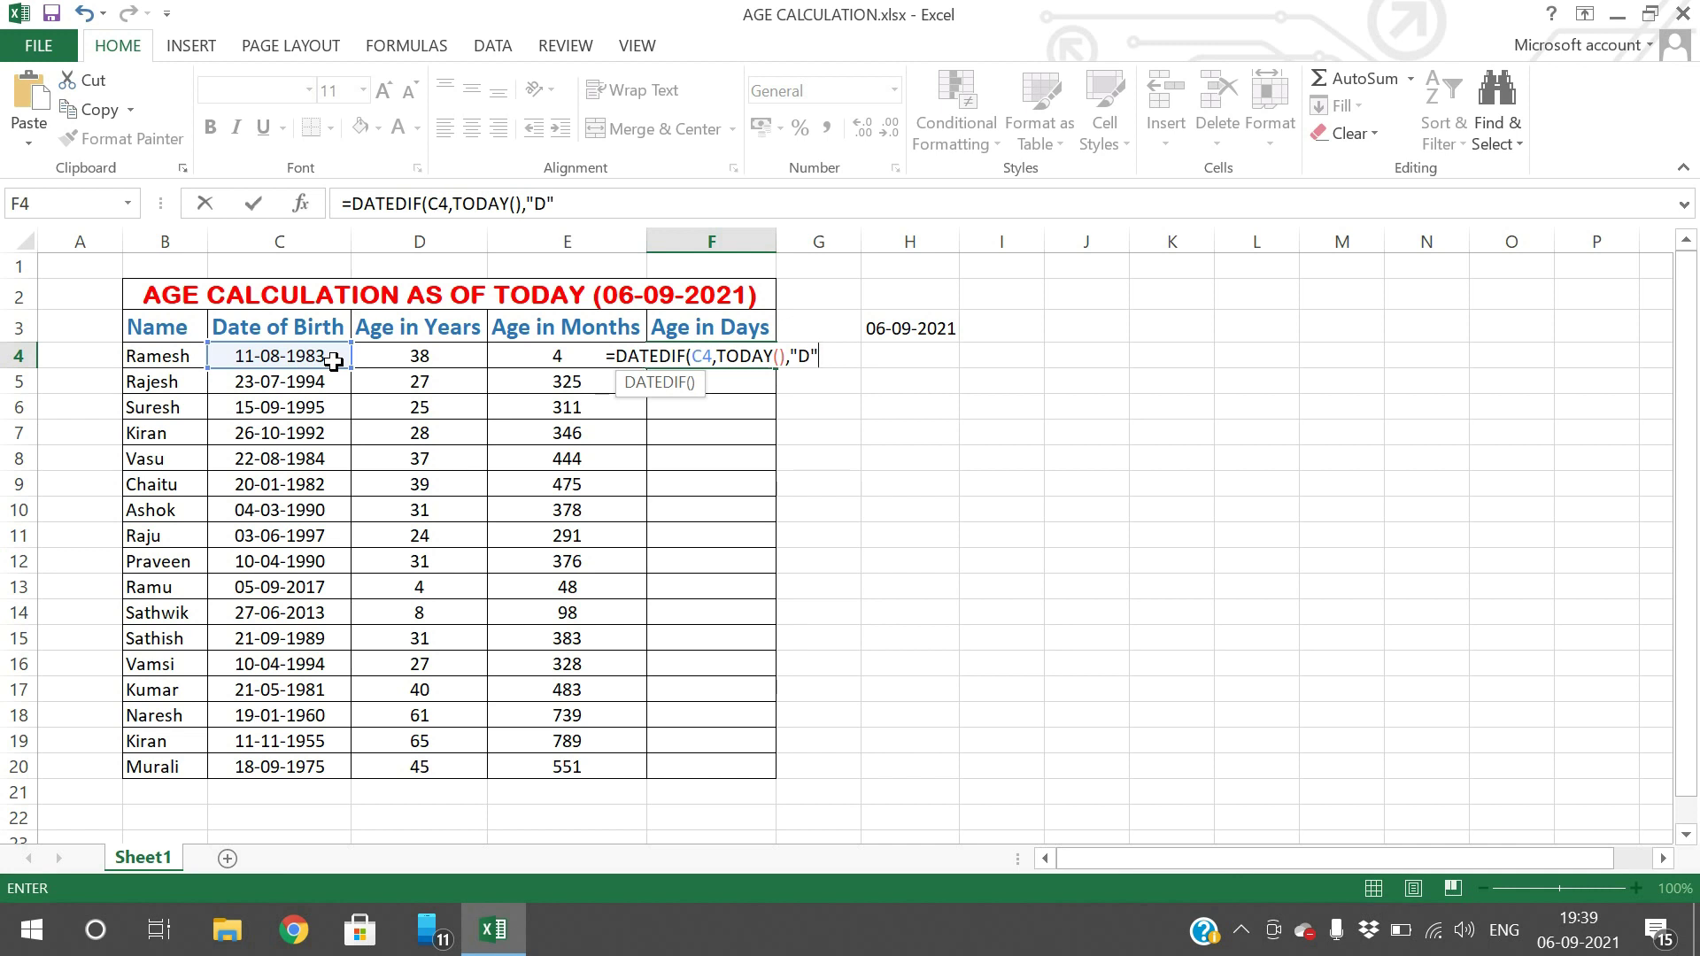
pyautogui.write(')')
pyautogui.press('Return')
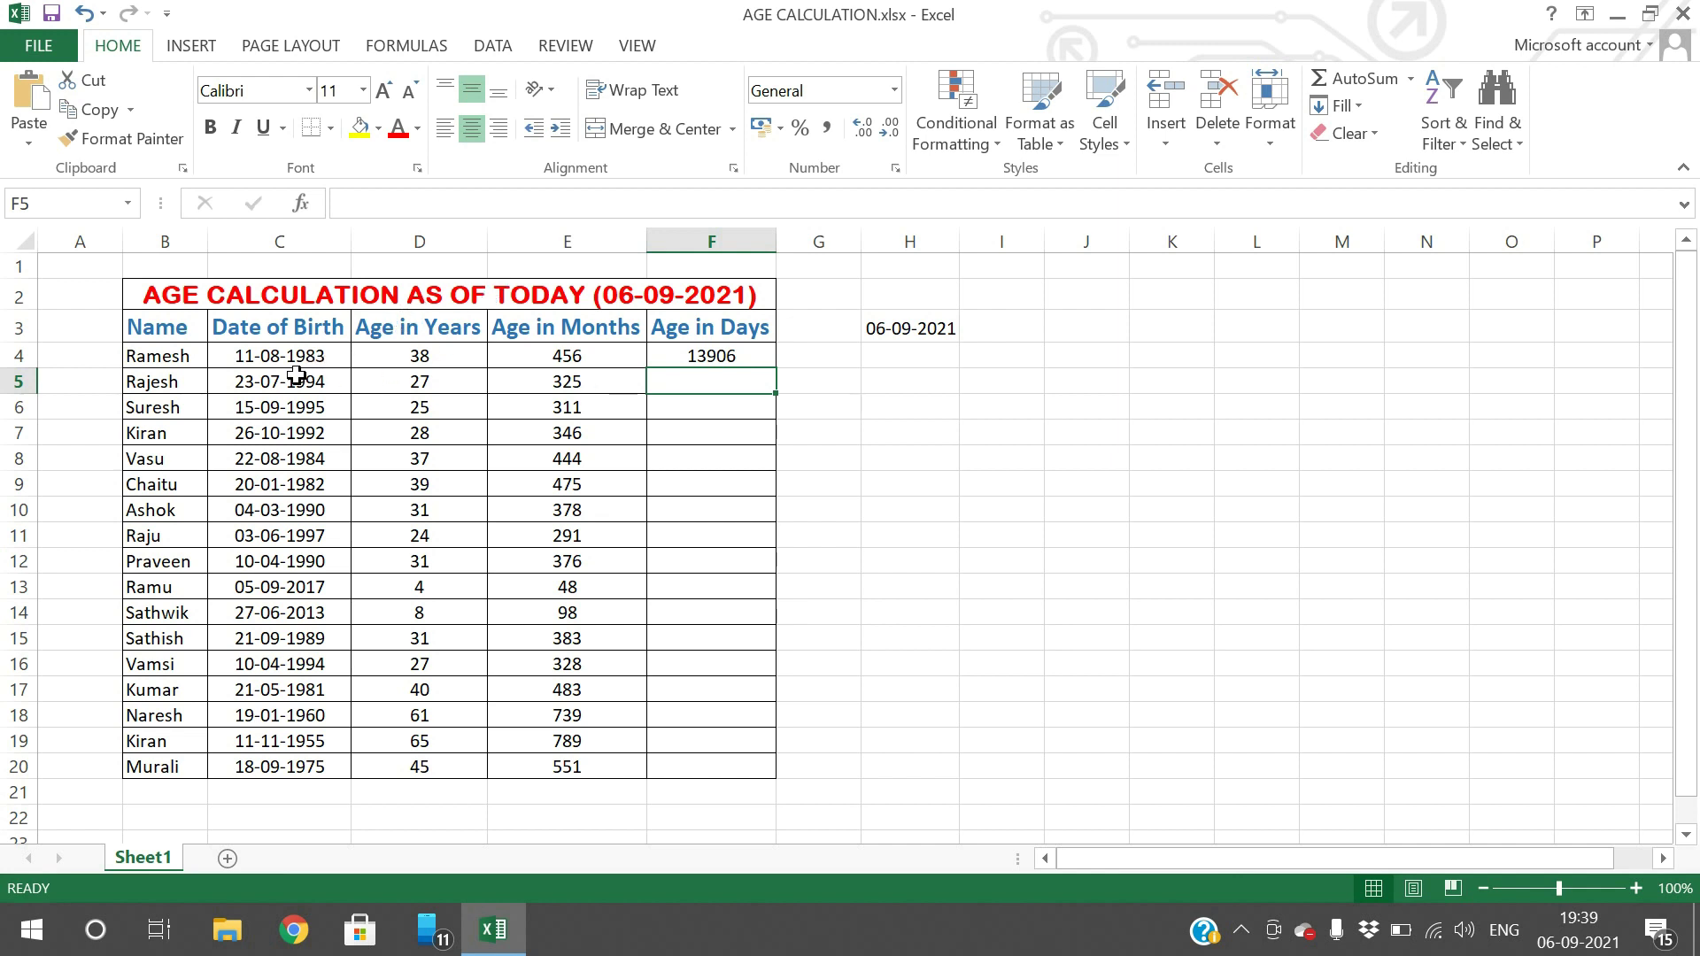
pyautogui.click(715, 357)
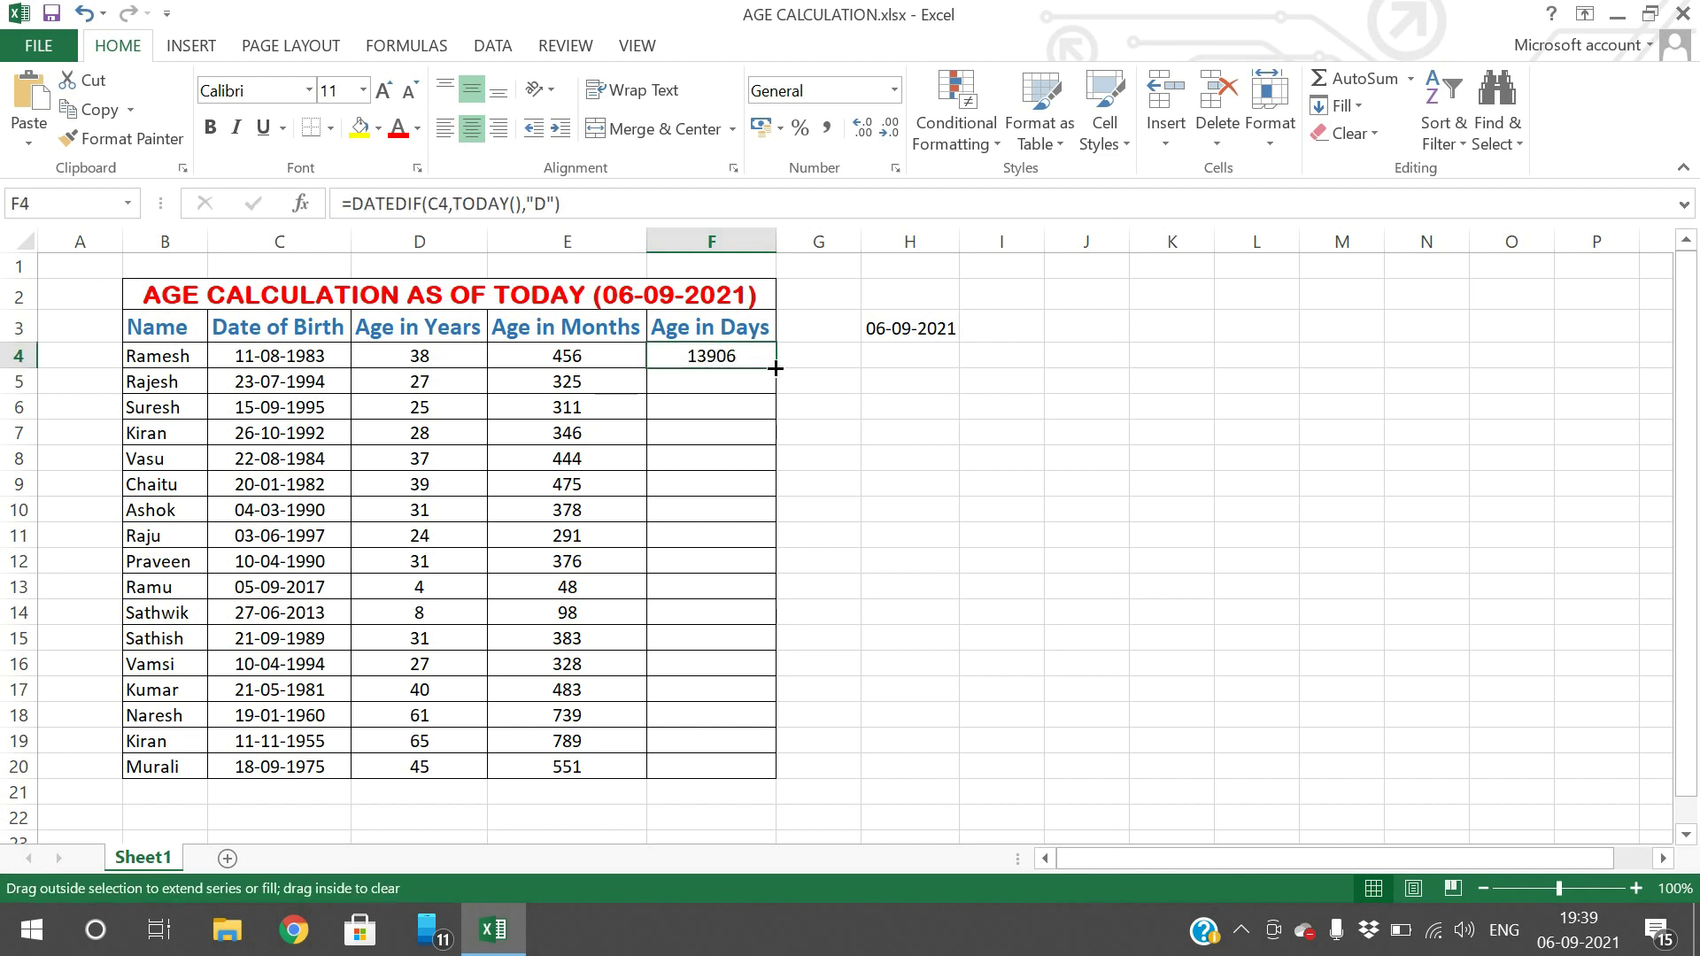
# - Fill the F4 days formula down to F20 and inspect the formulas in F12–F14 and D13
pyautogui.doubleClick(774, 366)
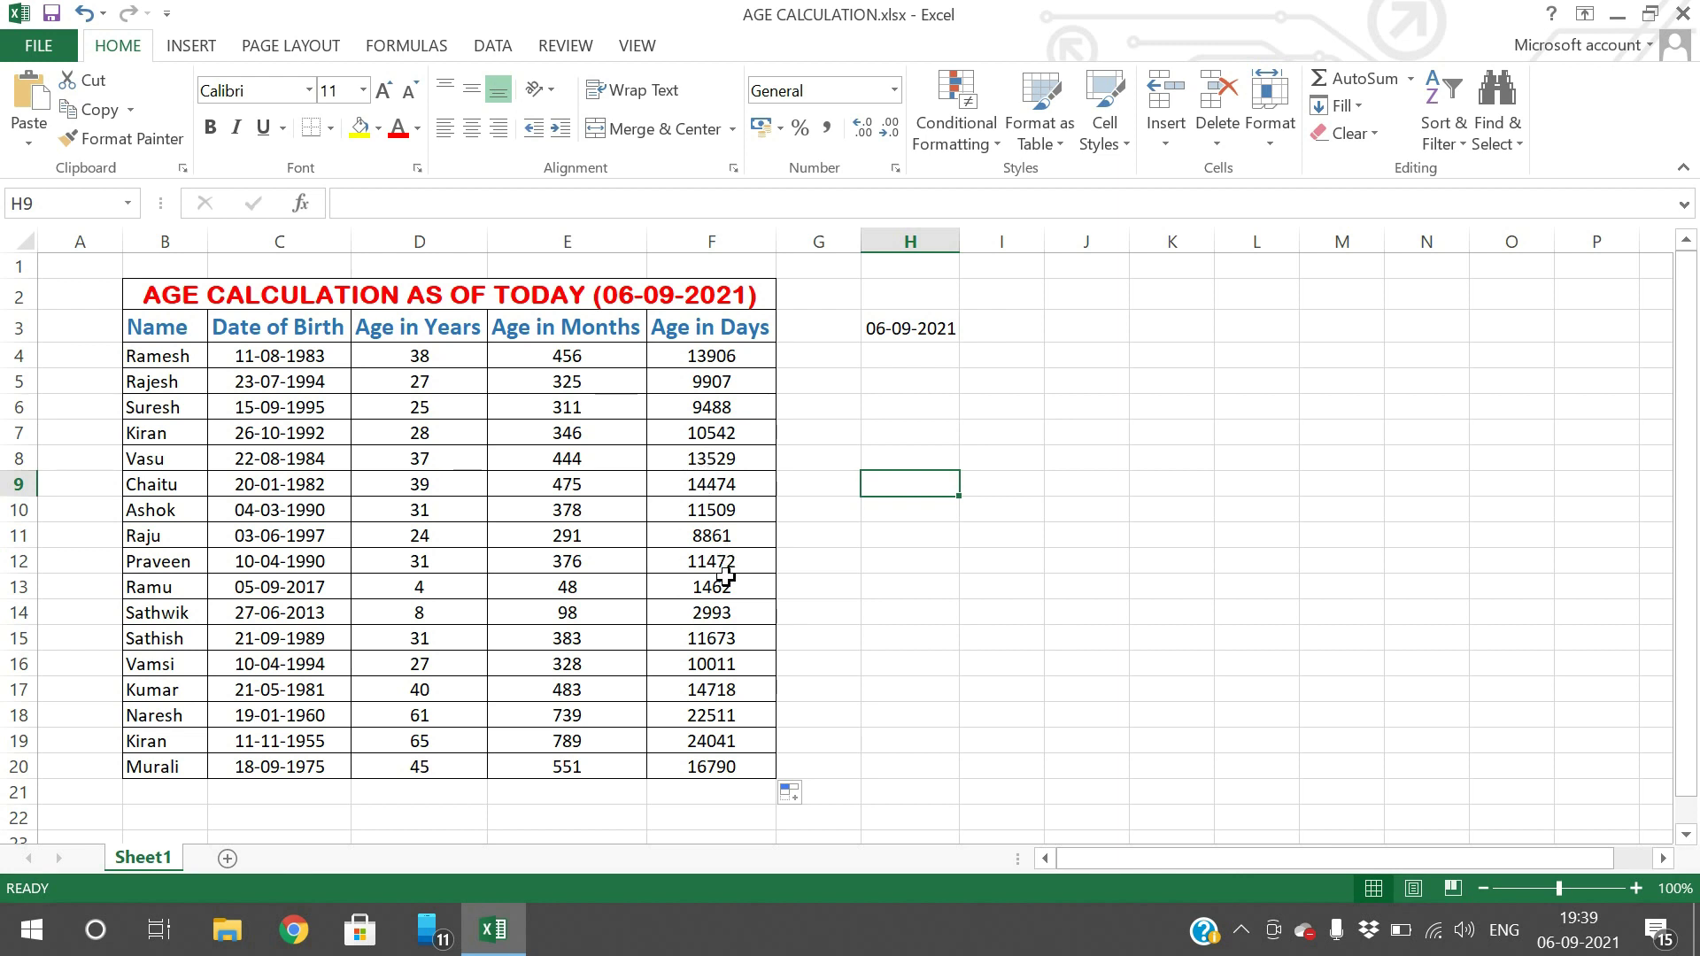
pyautogui.click(729, 608)
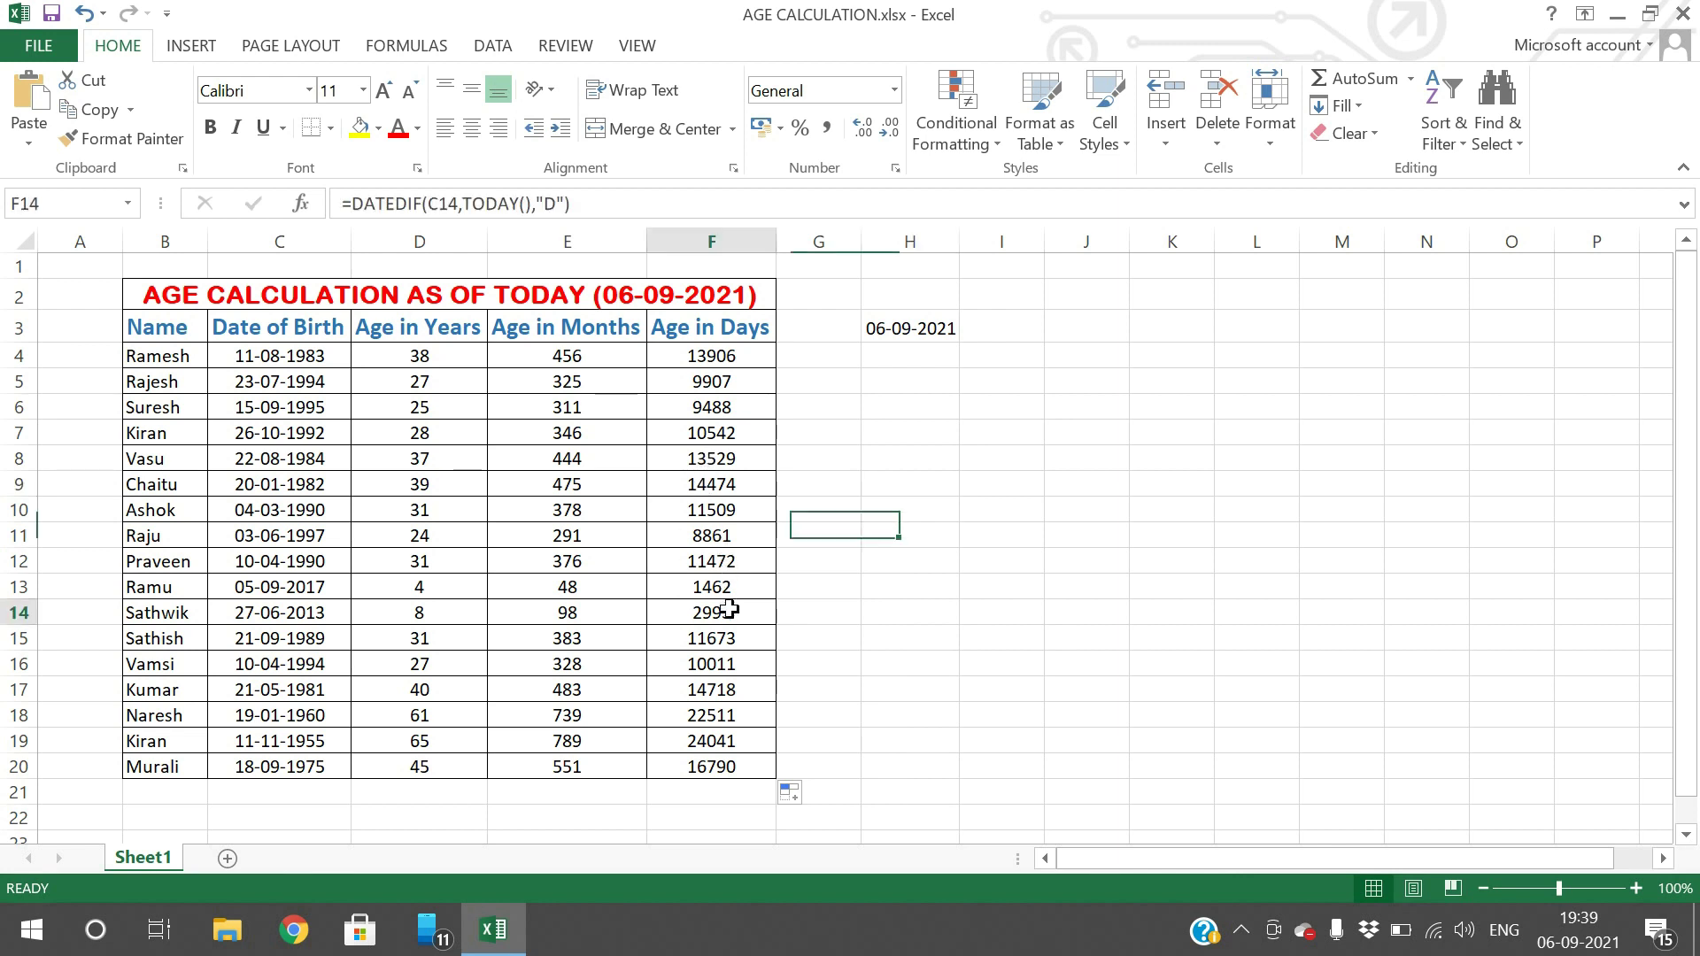
pyautogui.click(425, 585)
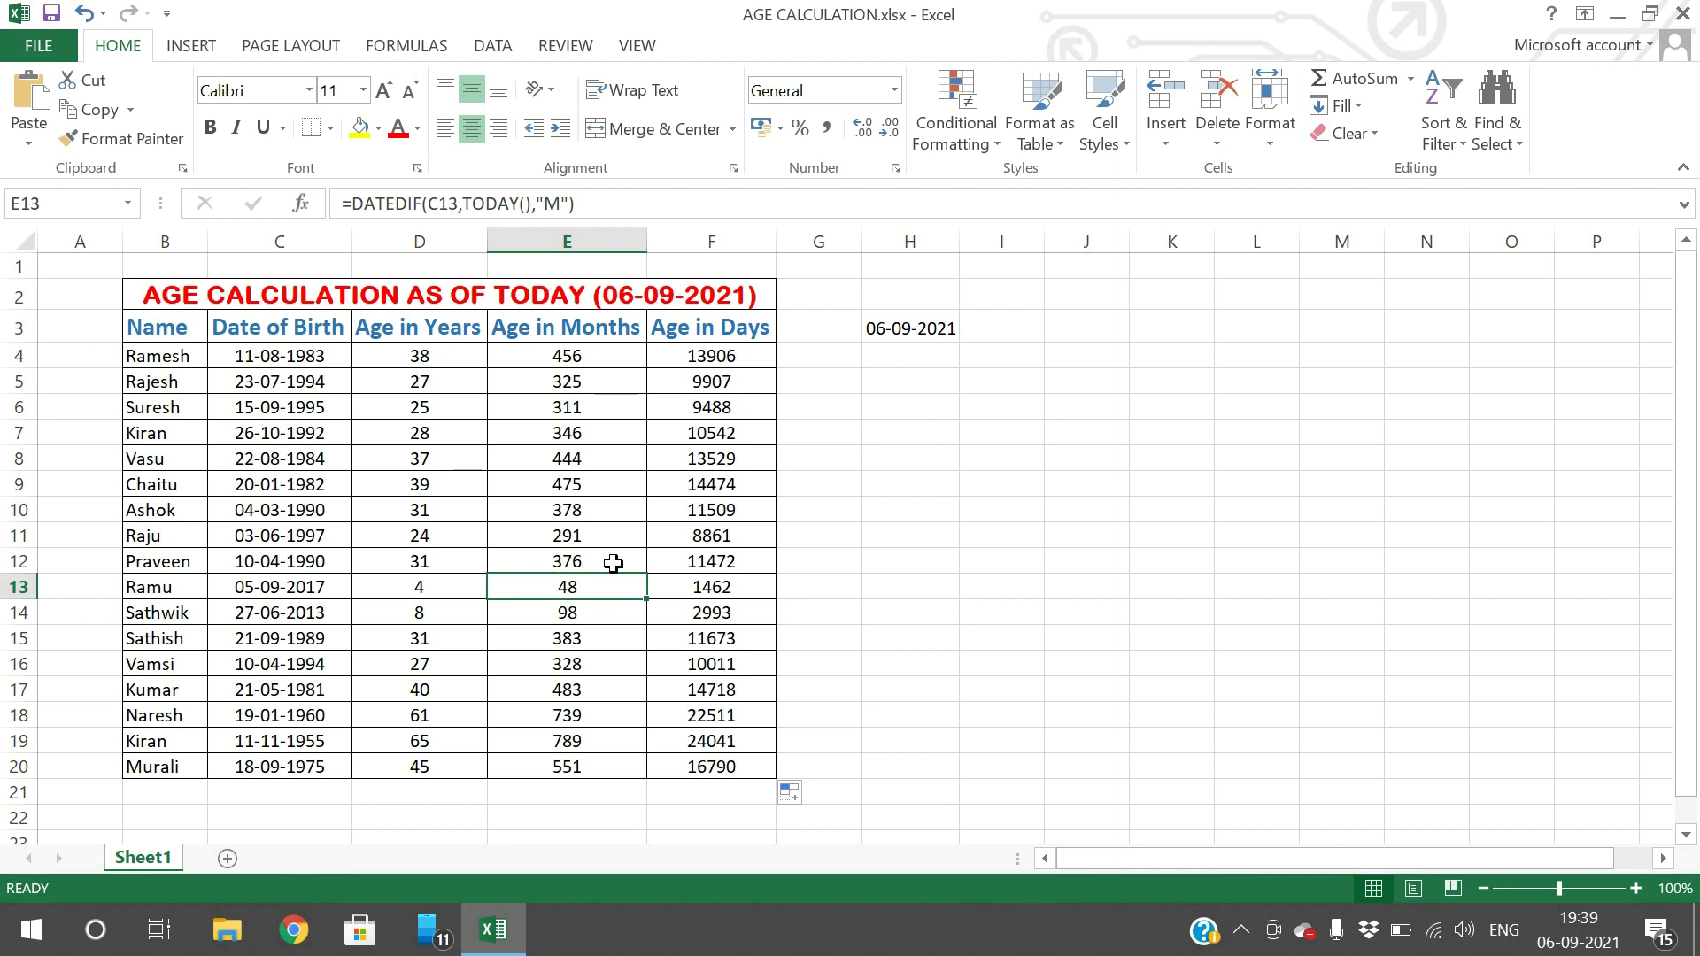
pyautogui.click(683, 567)
pyautogui.click(683, 579)
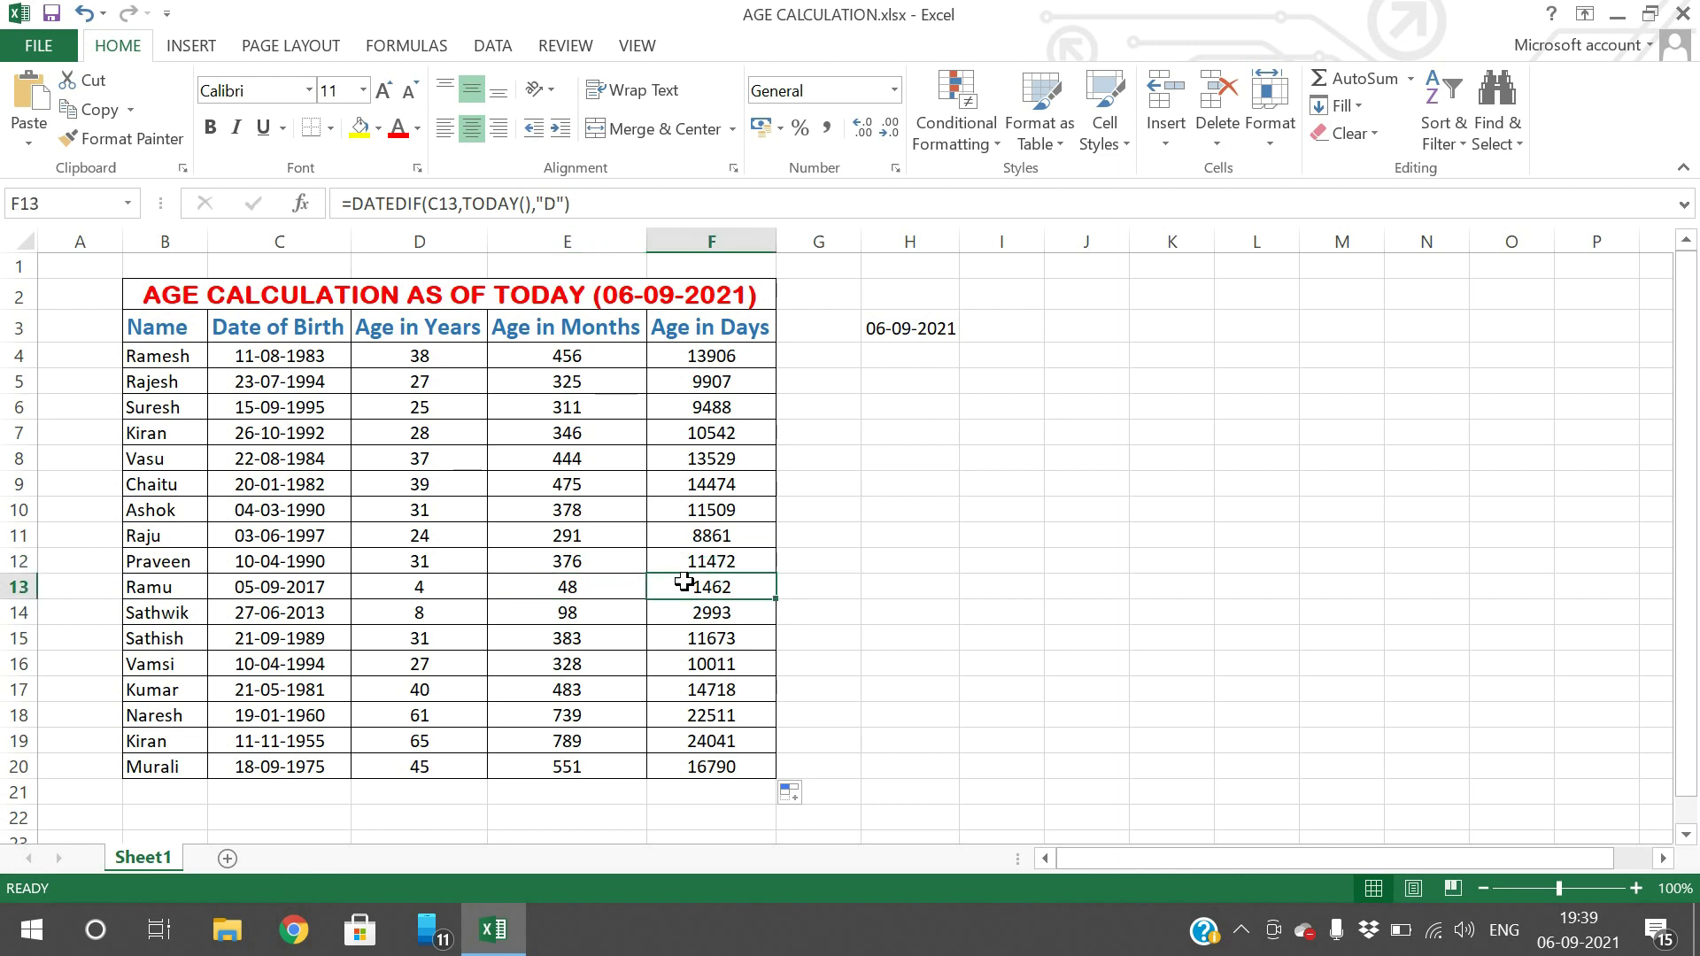
pyautogui.click(917, 473)
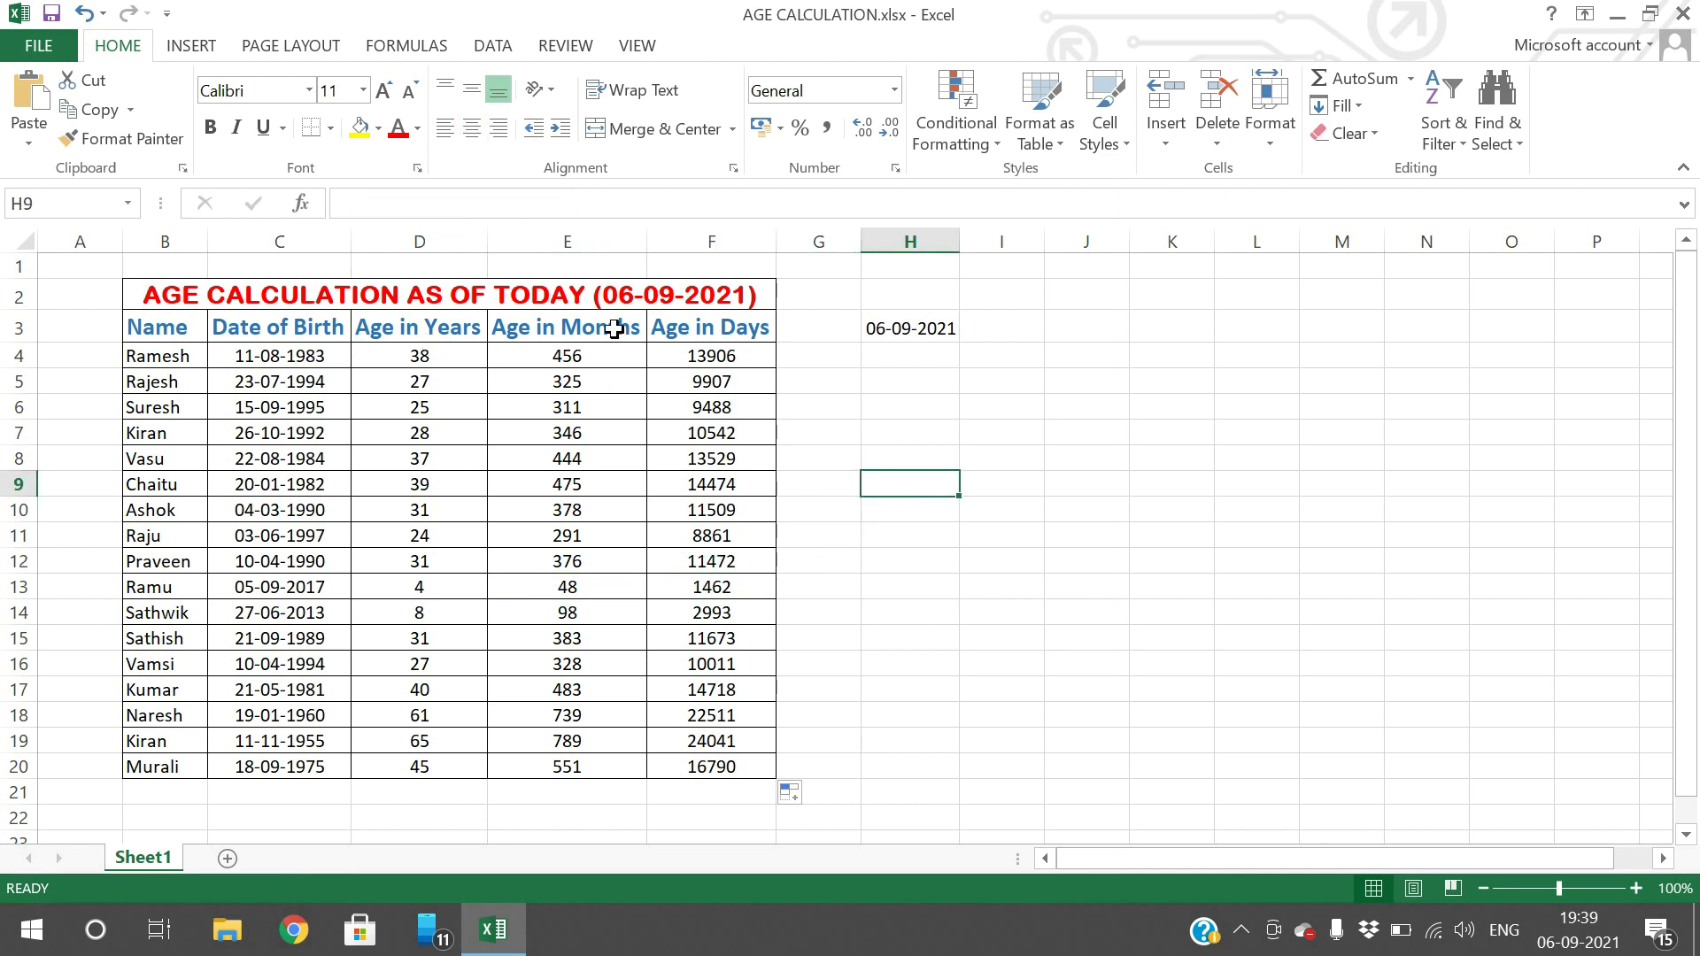
pyautogui.click(698, 354)
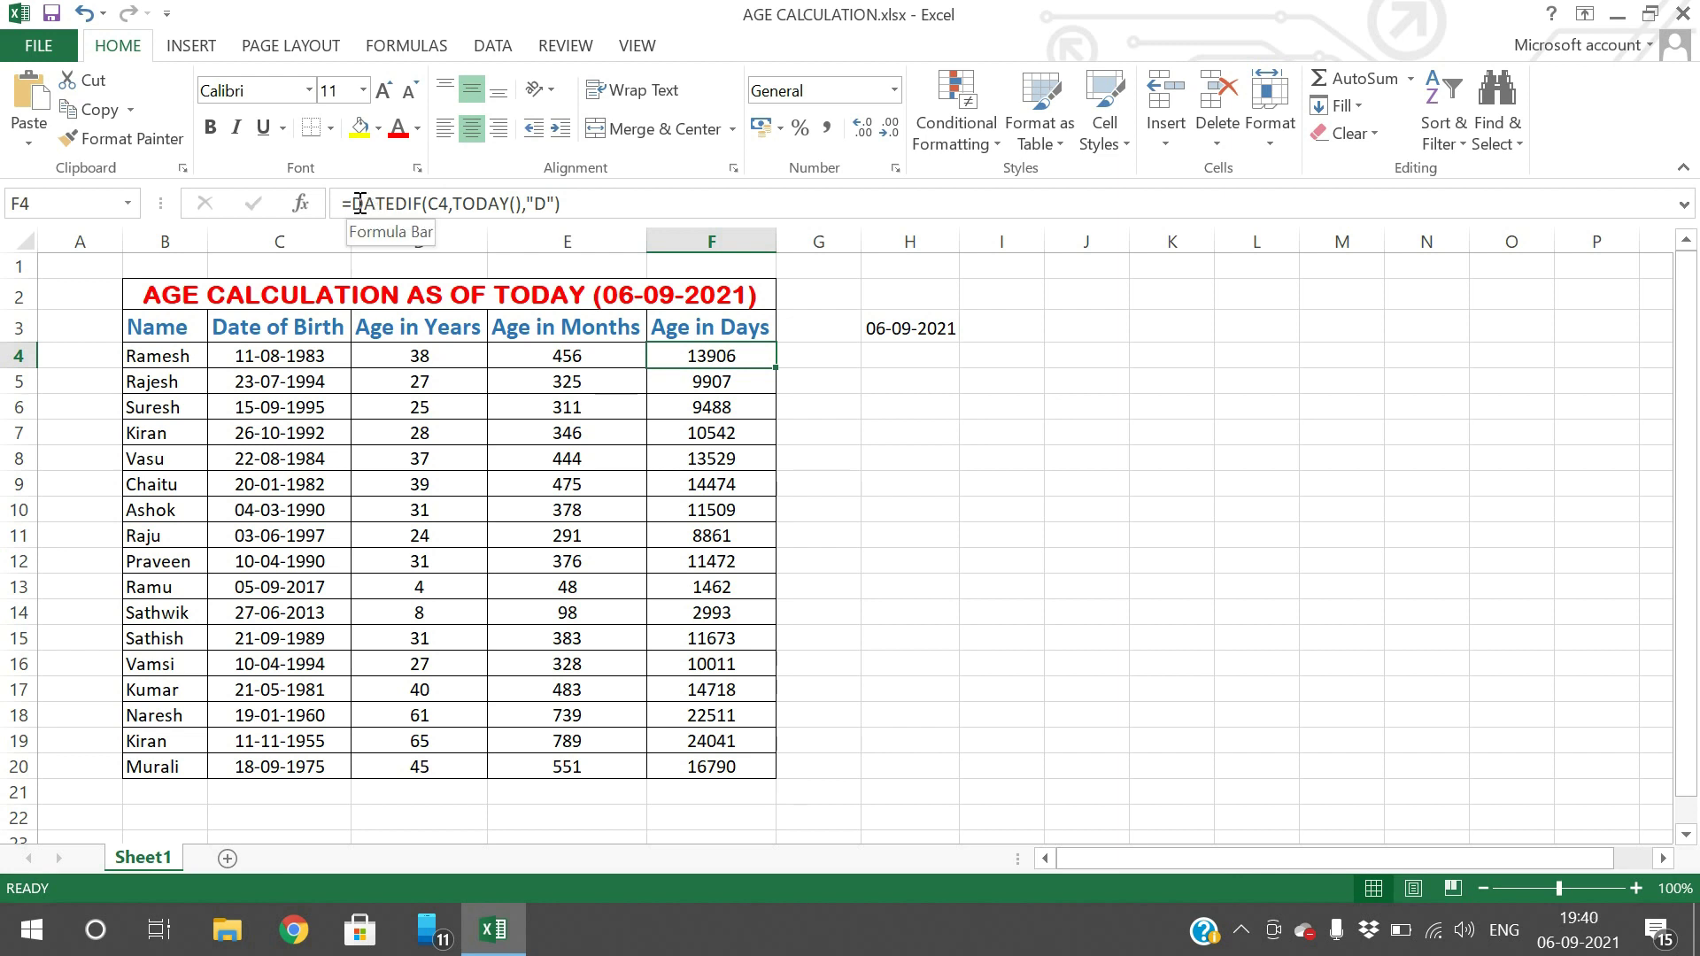
pyautogui.moveTo(354, 204); pyautogui.dragTo(424, 209)
pyautogui.click(424, 207)
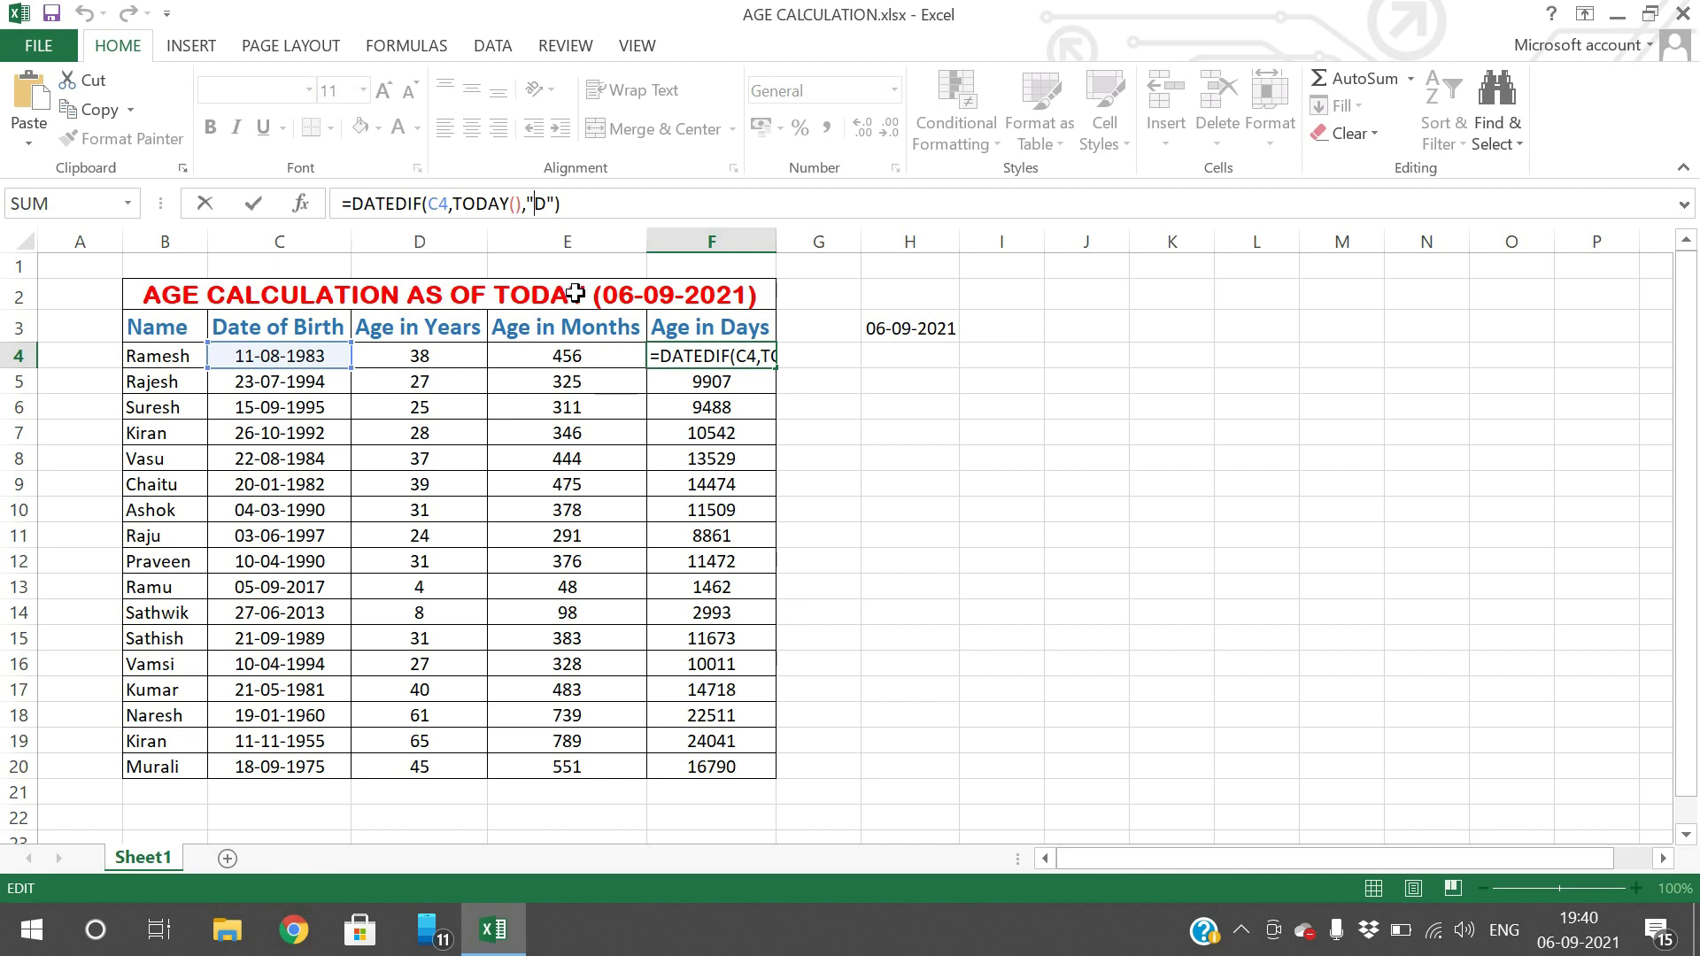
pyautogui.press('Return')
pyautogui.click(974, 507)
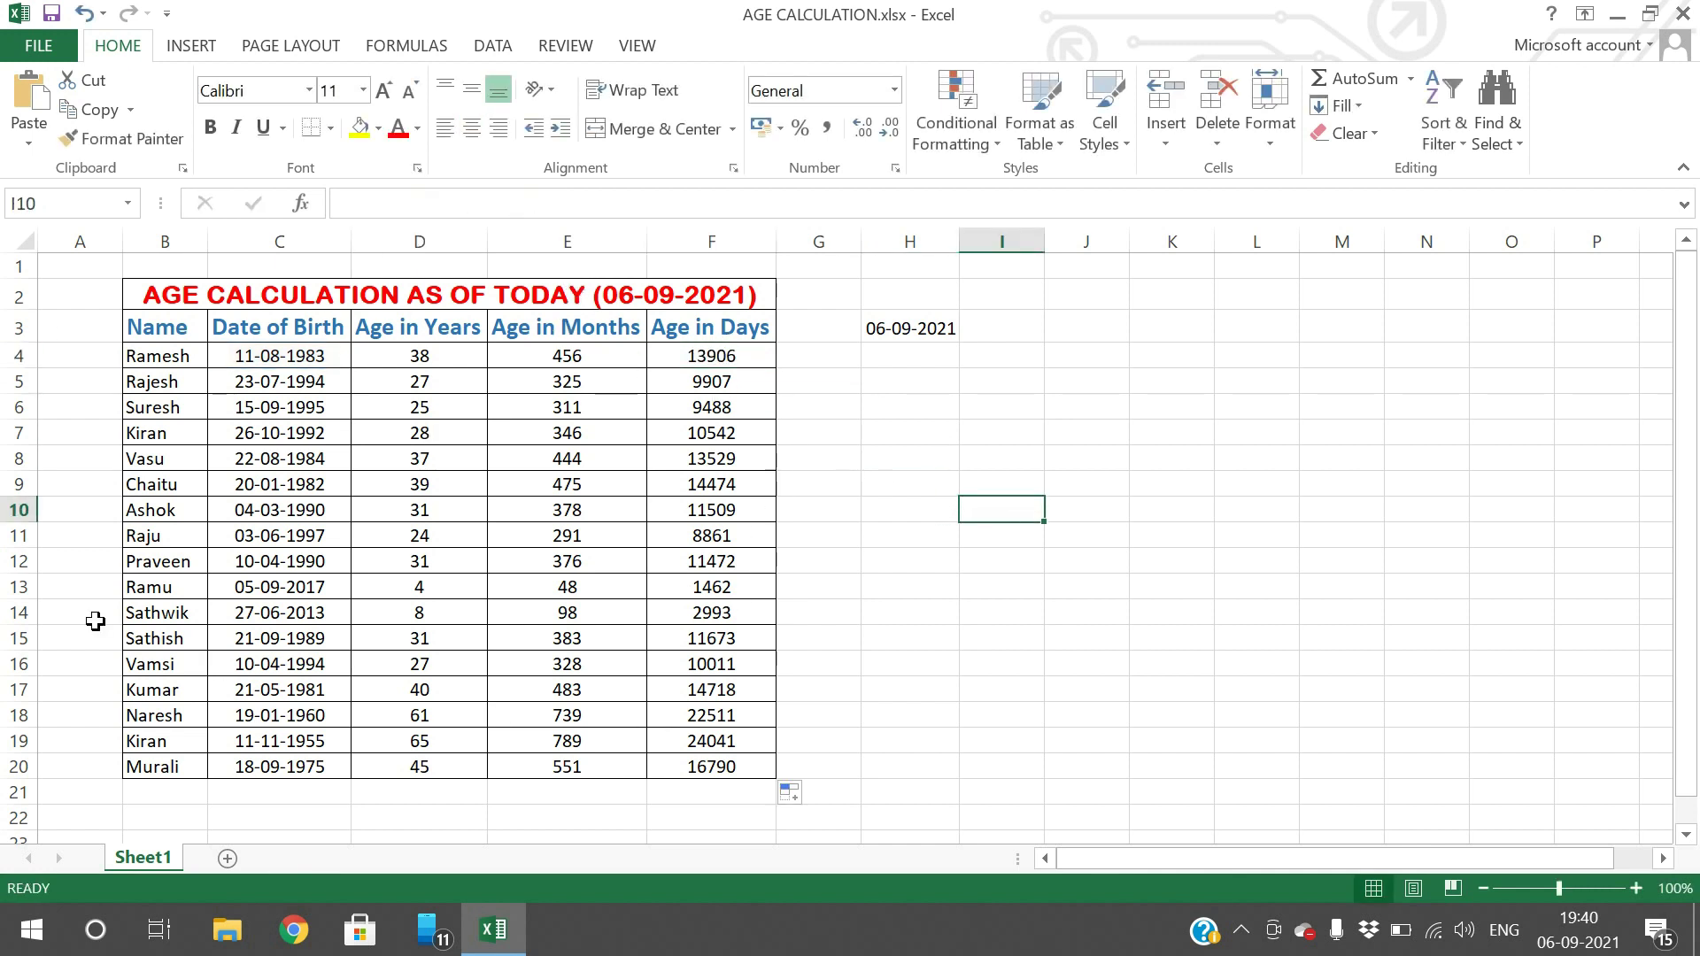
pyautogui.click(800, 476)
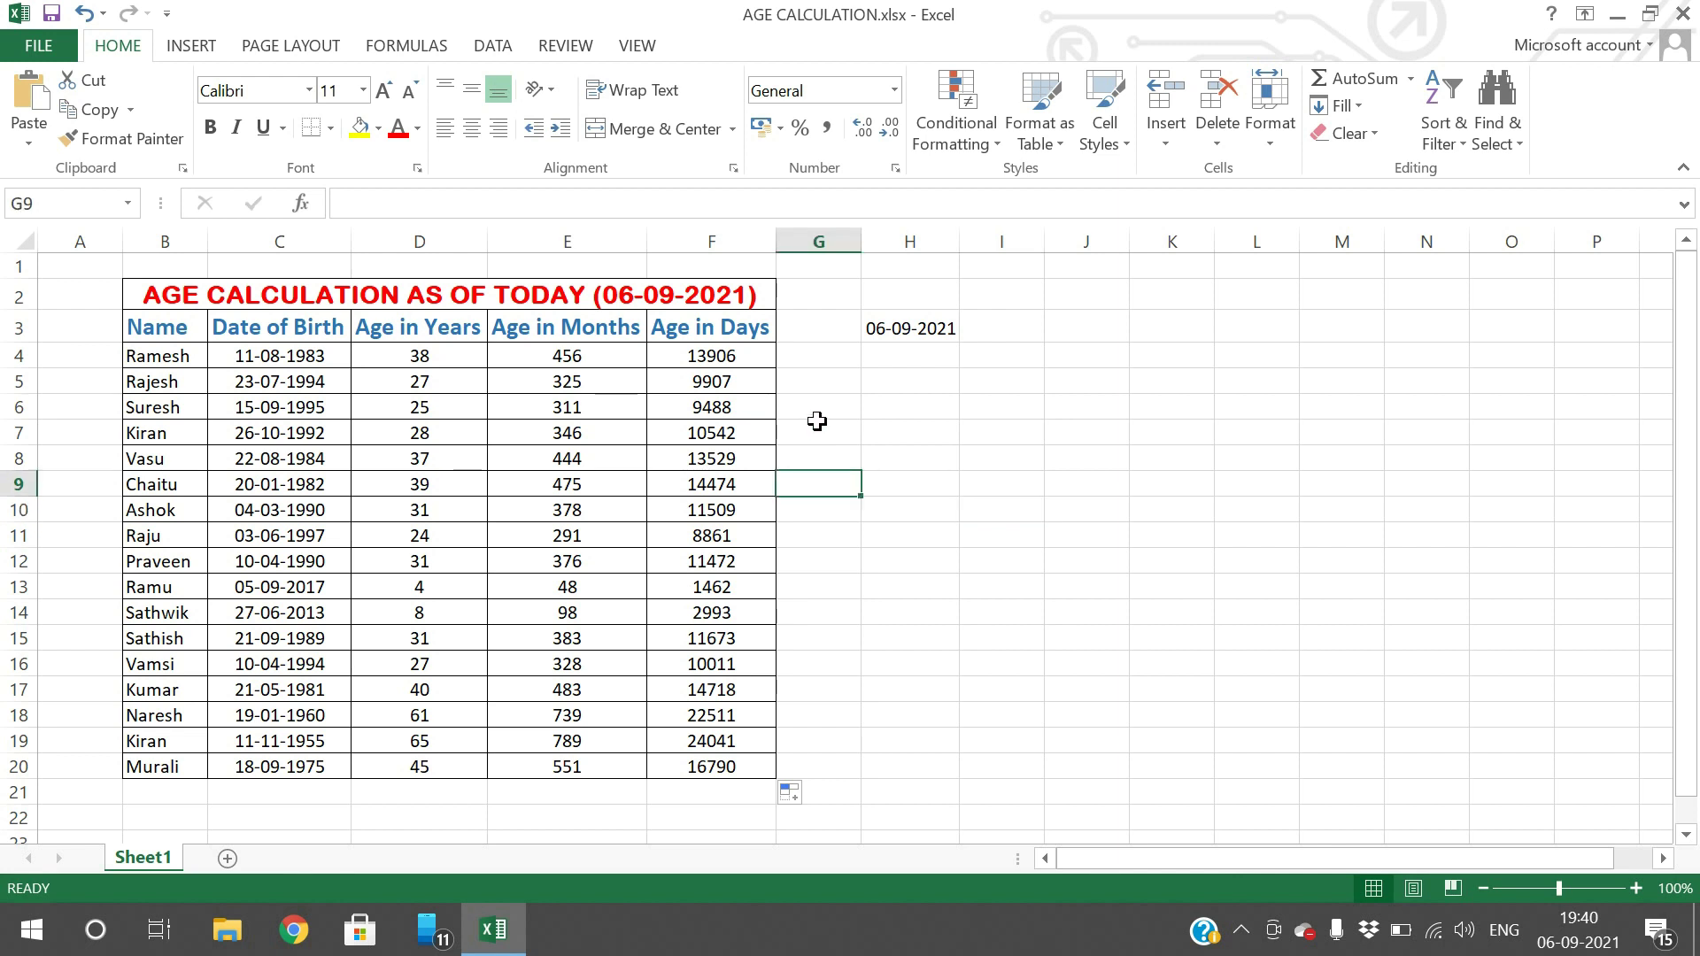